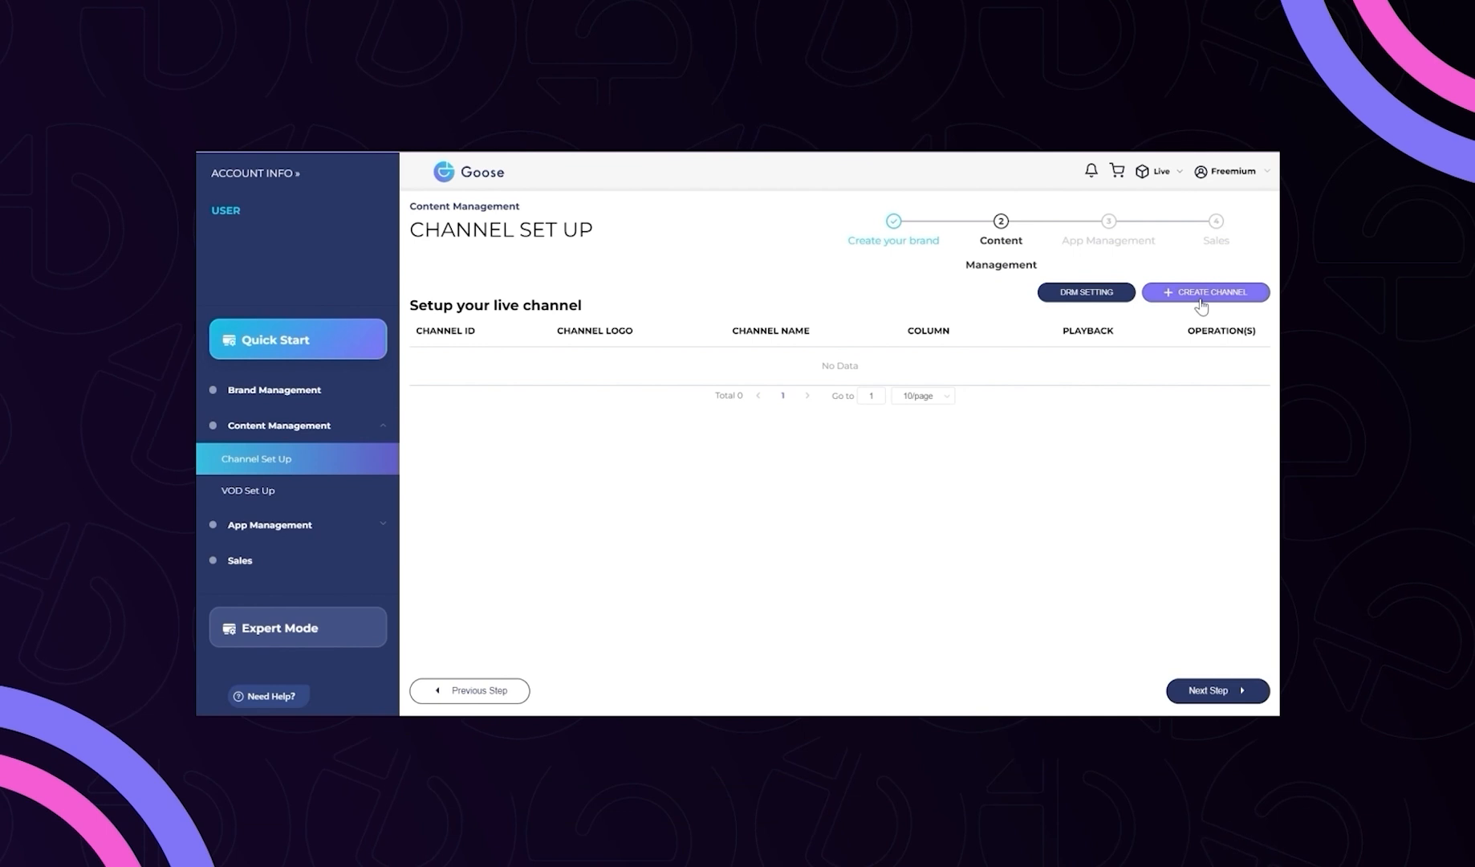
Create a live channel with the DEMO 01 preset logo and the pasted HLS source URL, then save it.
click(1208, 297)
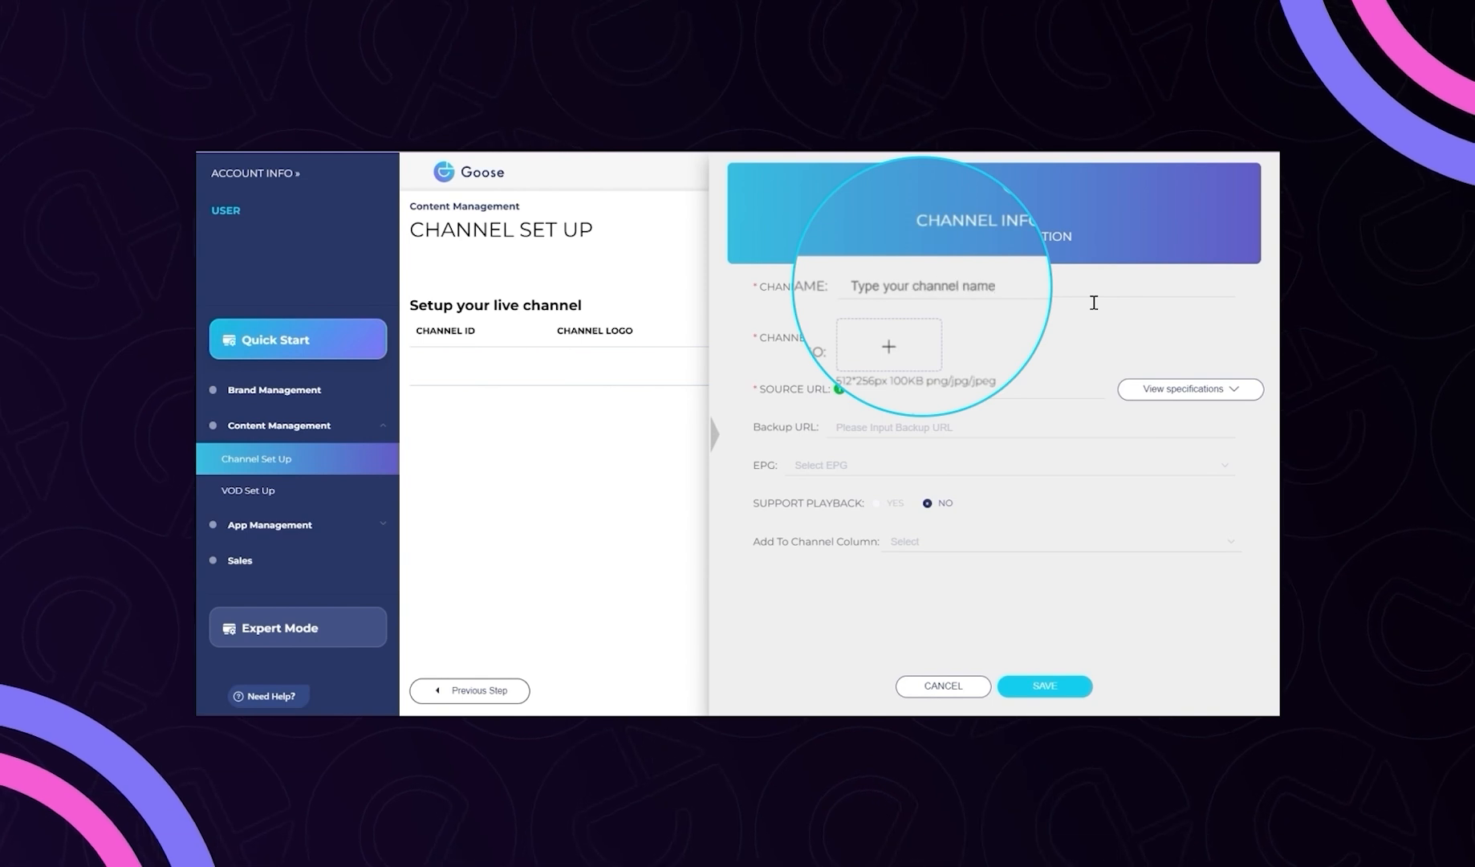
click(907, 350)
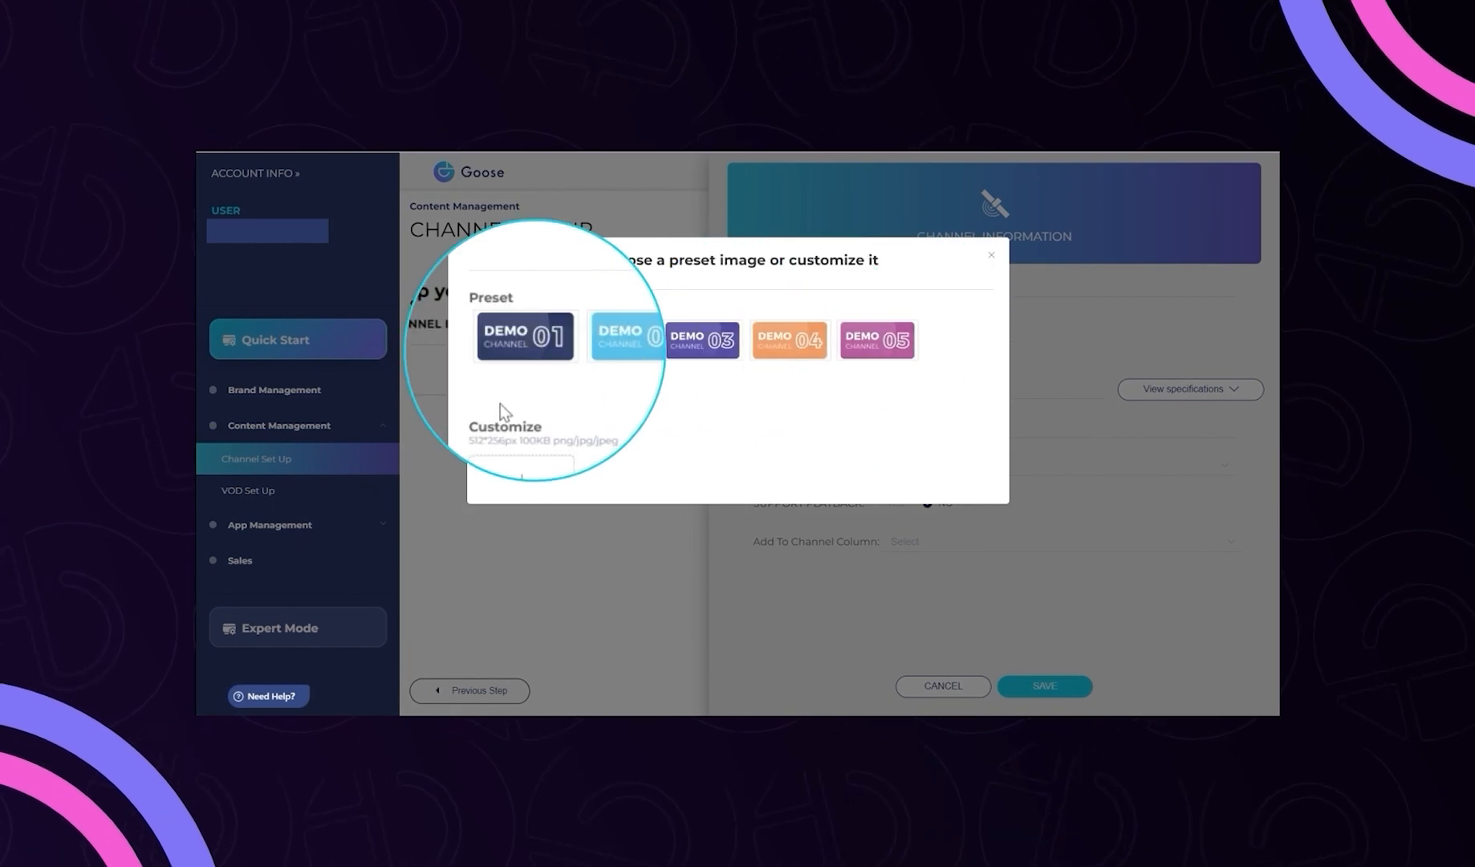
click(531, 338)
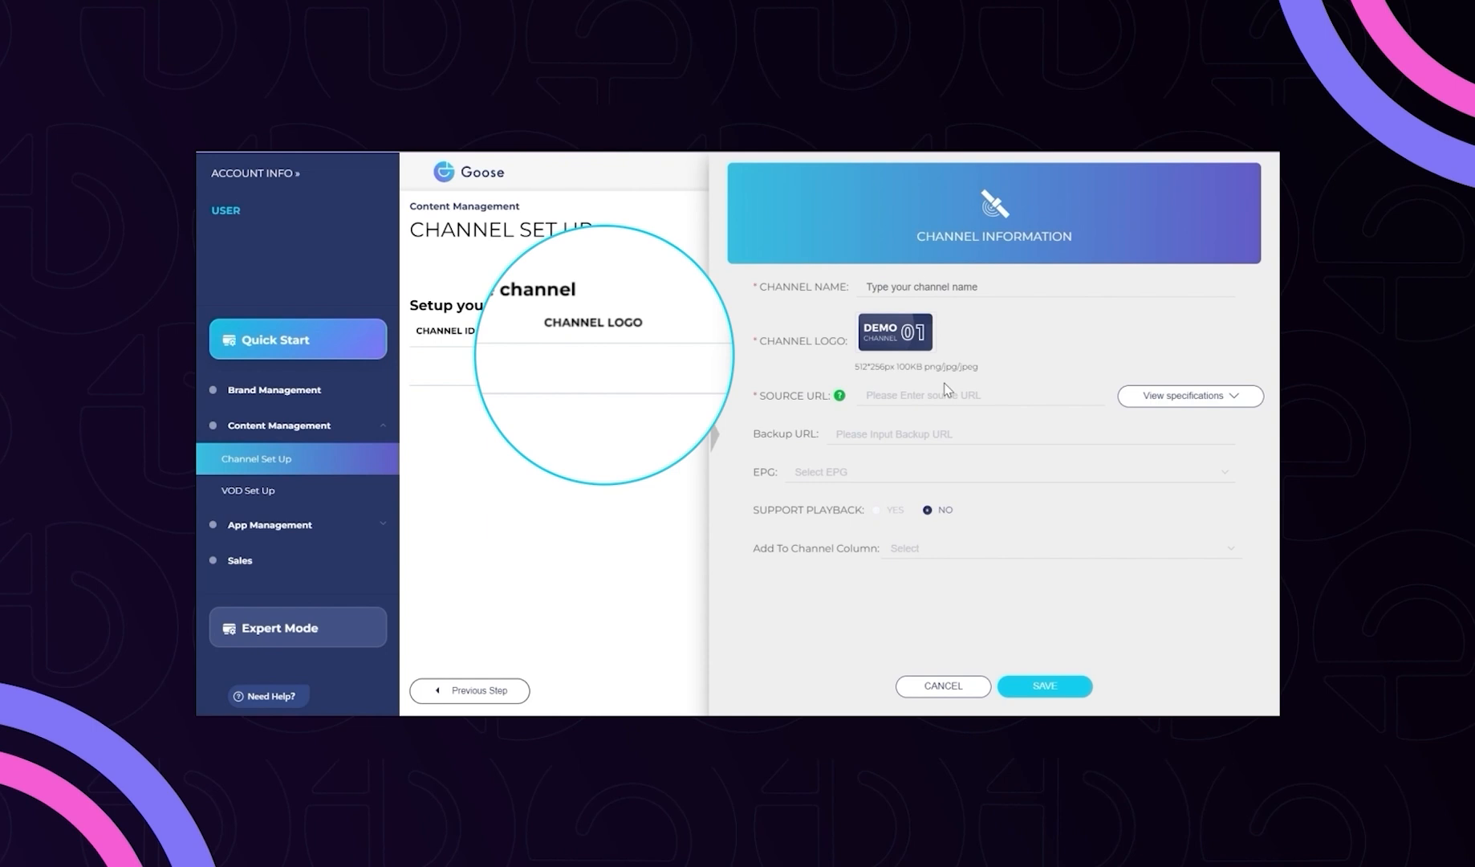
click(1006, 399)
key(ctrl+v)
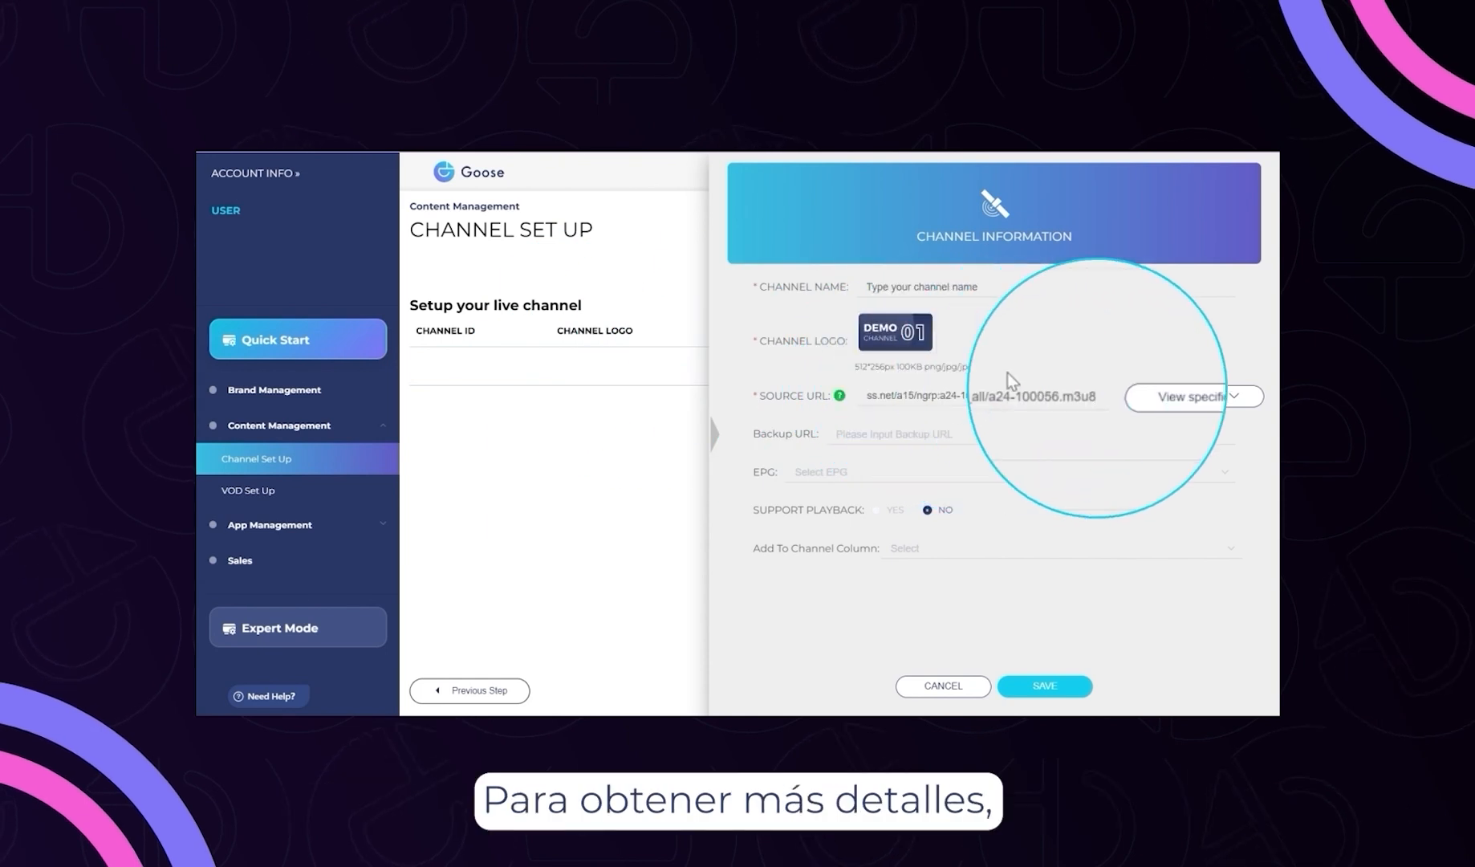
click(1200, 395)
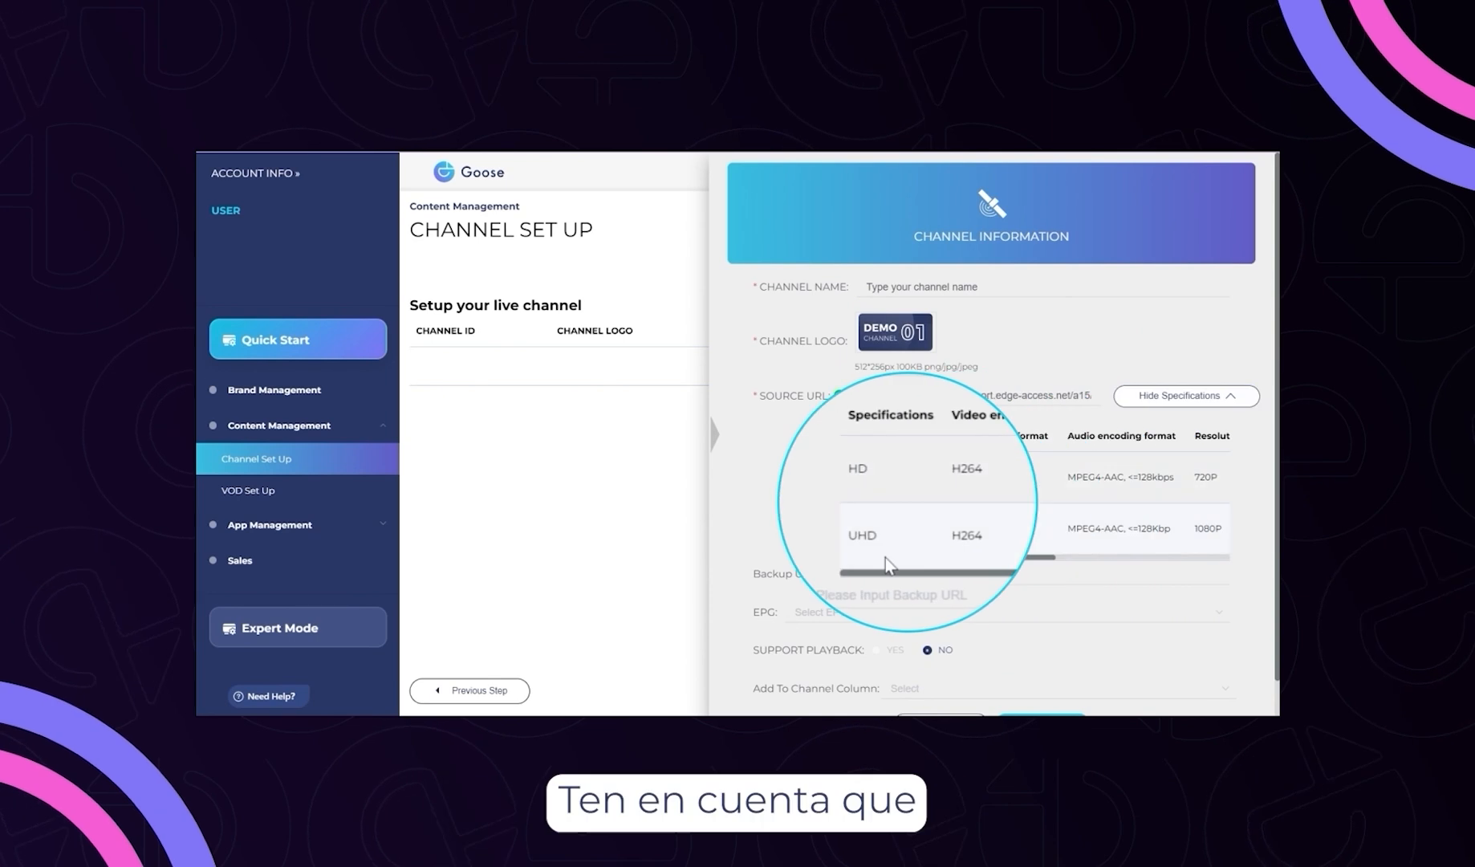
scroll(925, 615, down, 1)
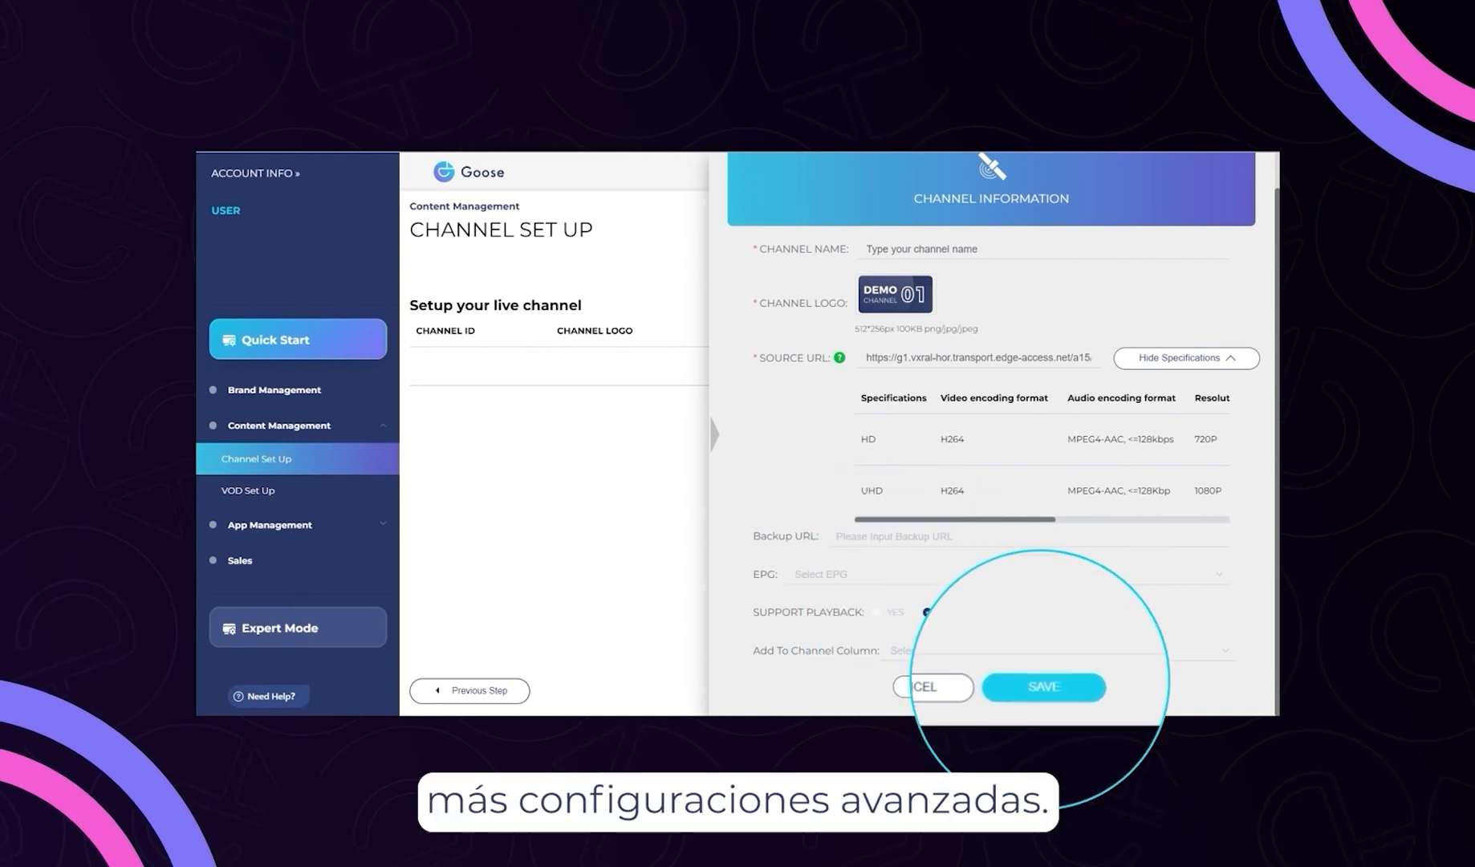
click(1082, 687)
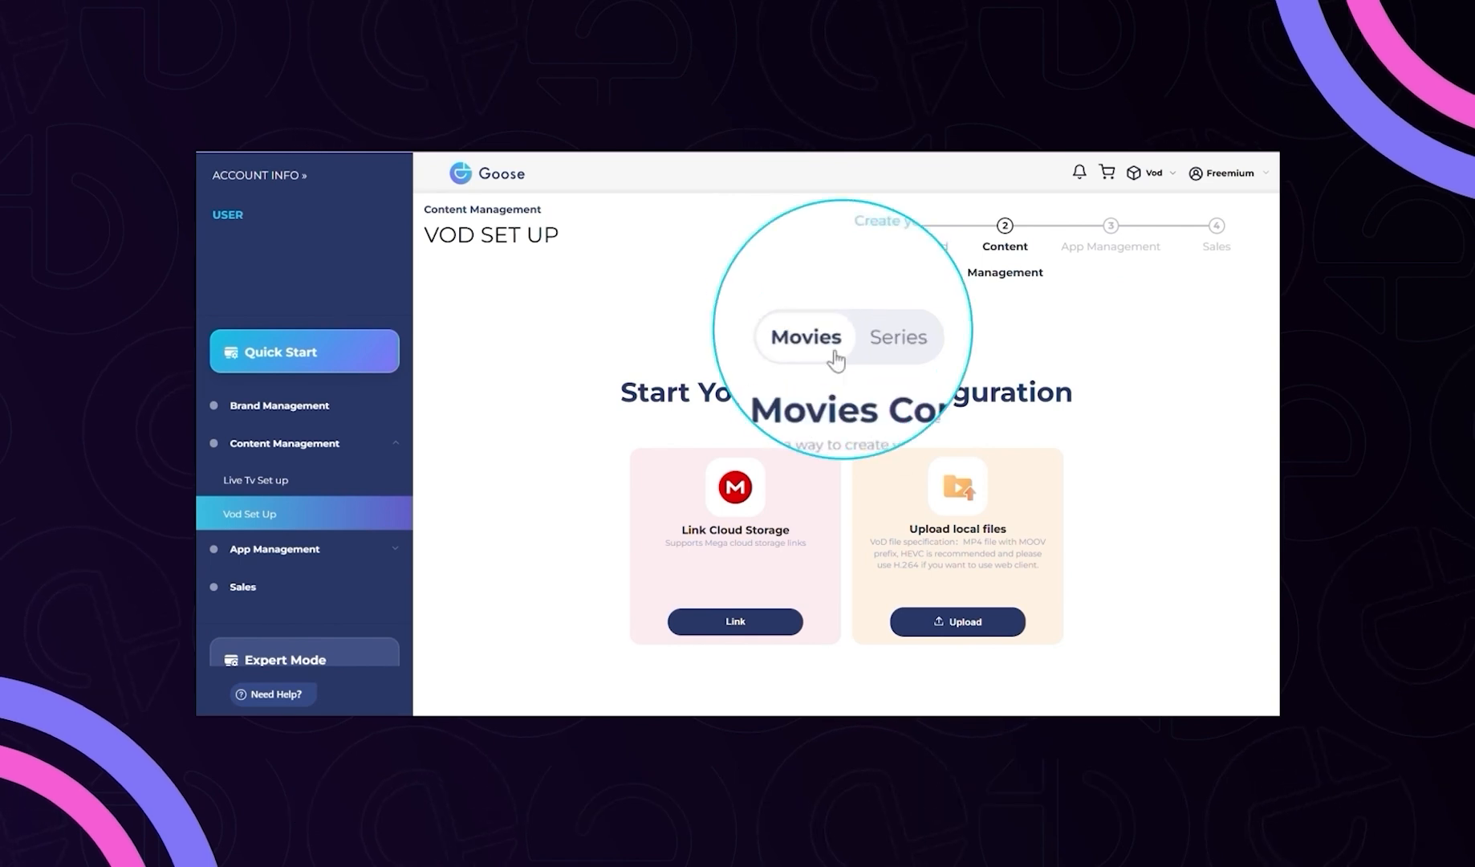
Start a movie from an uploaded local file and confirm the Barbie metadata from a Peliplat search.
click(884, 341)
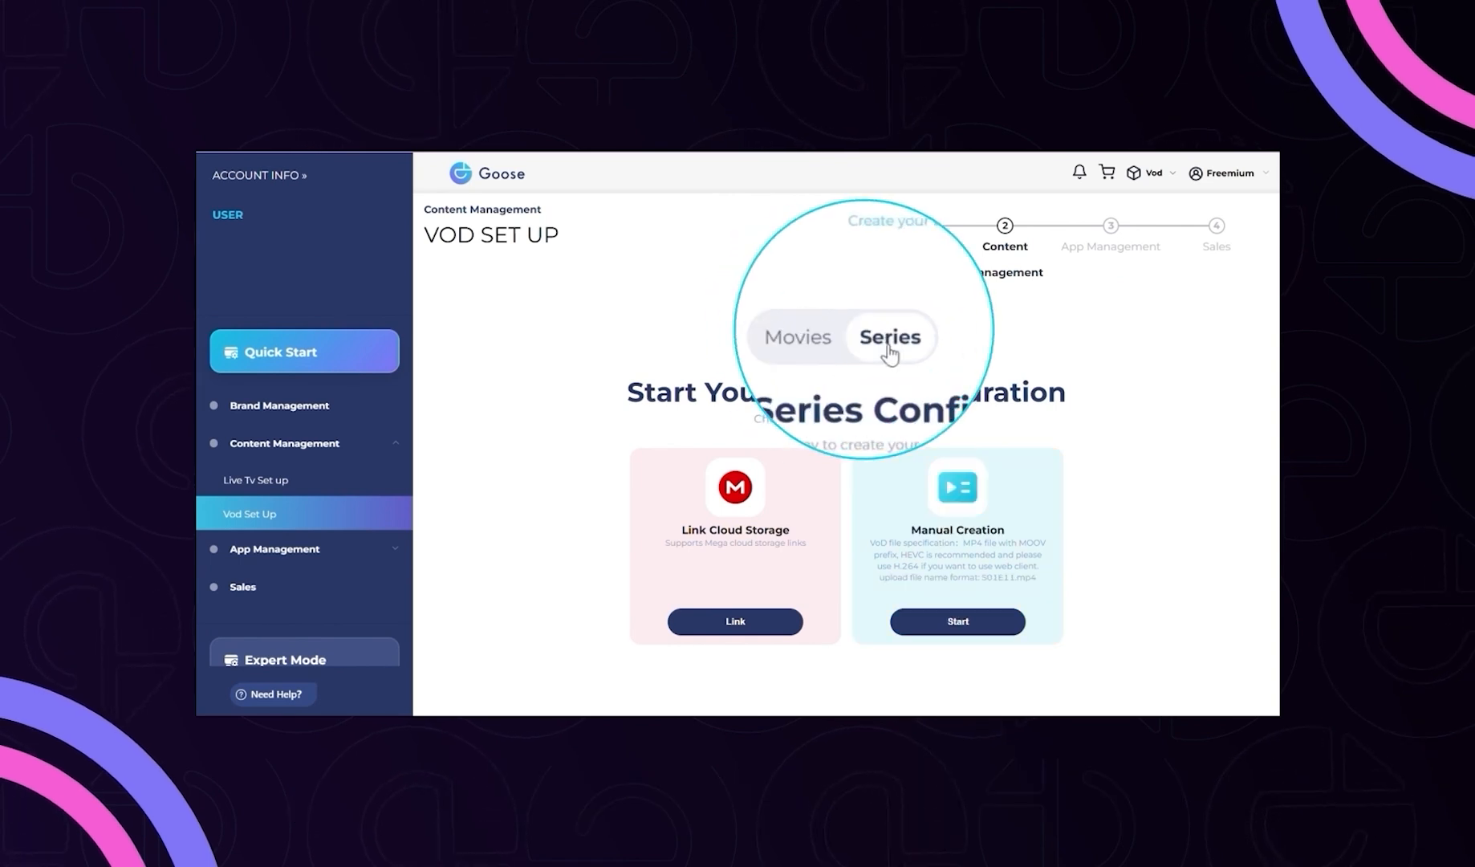
click(833, 345)
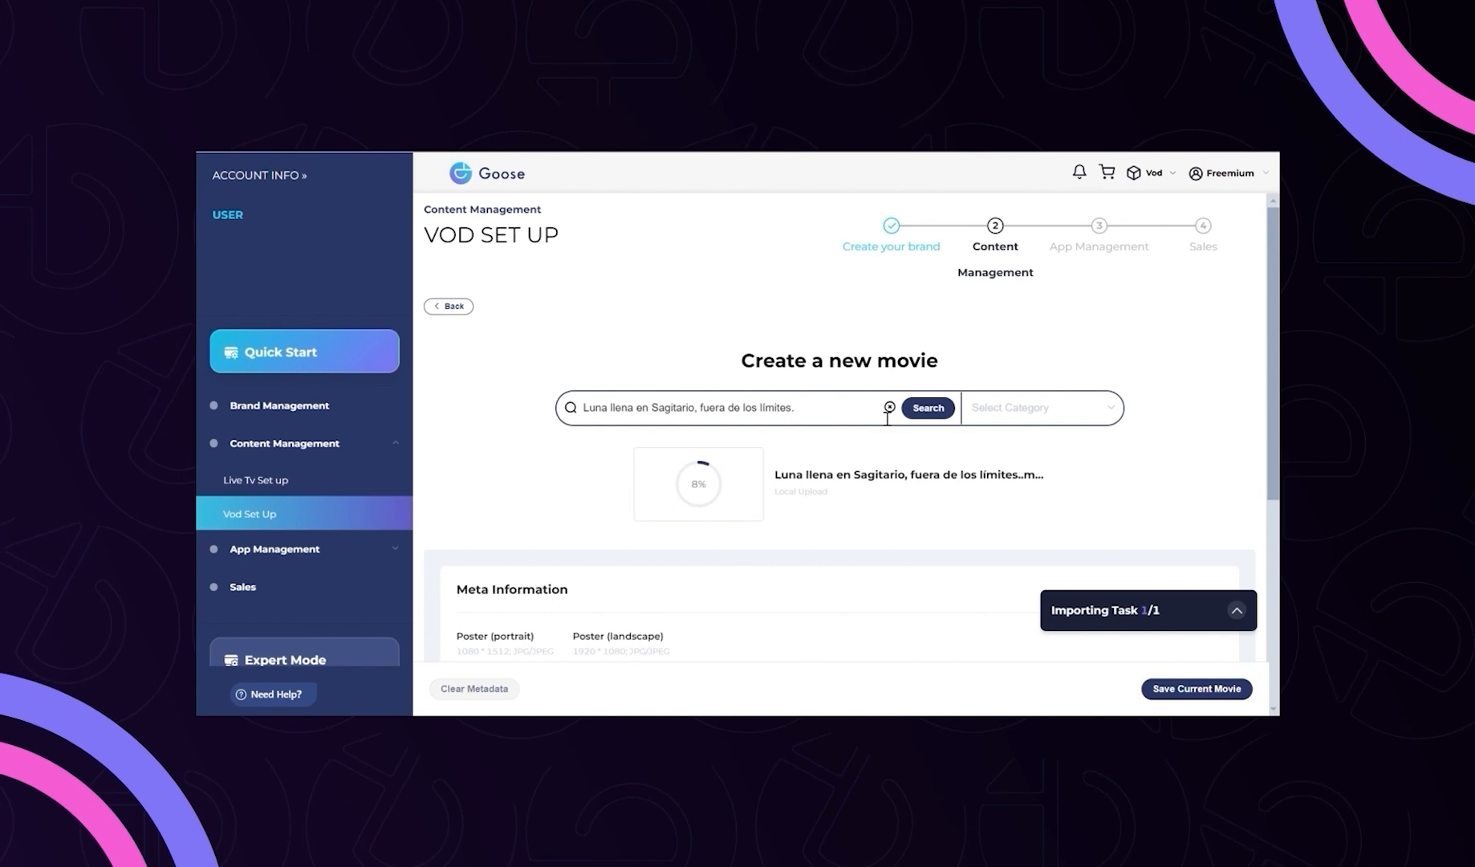
text(Ba)
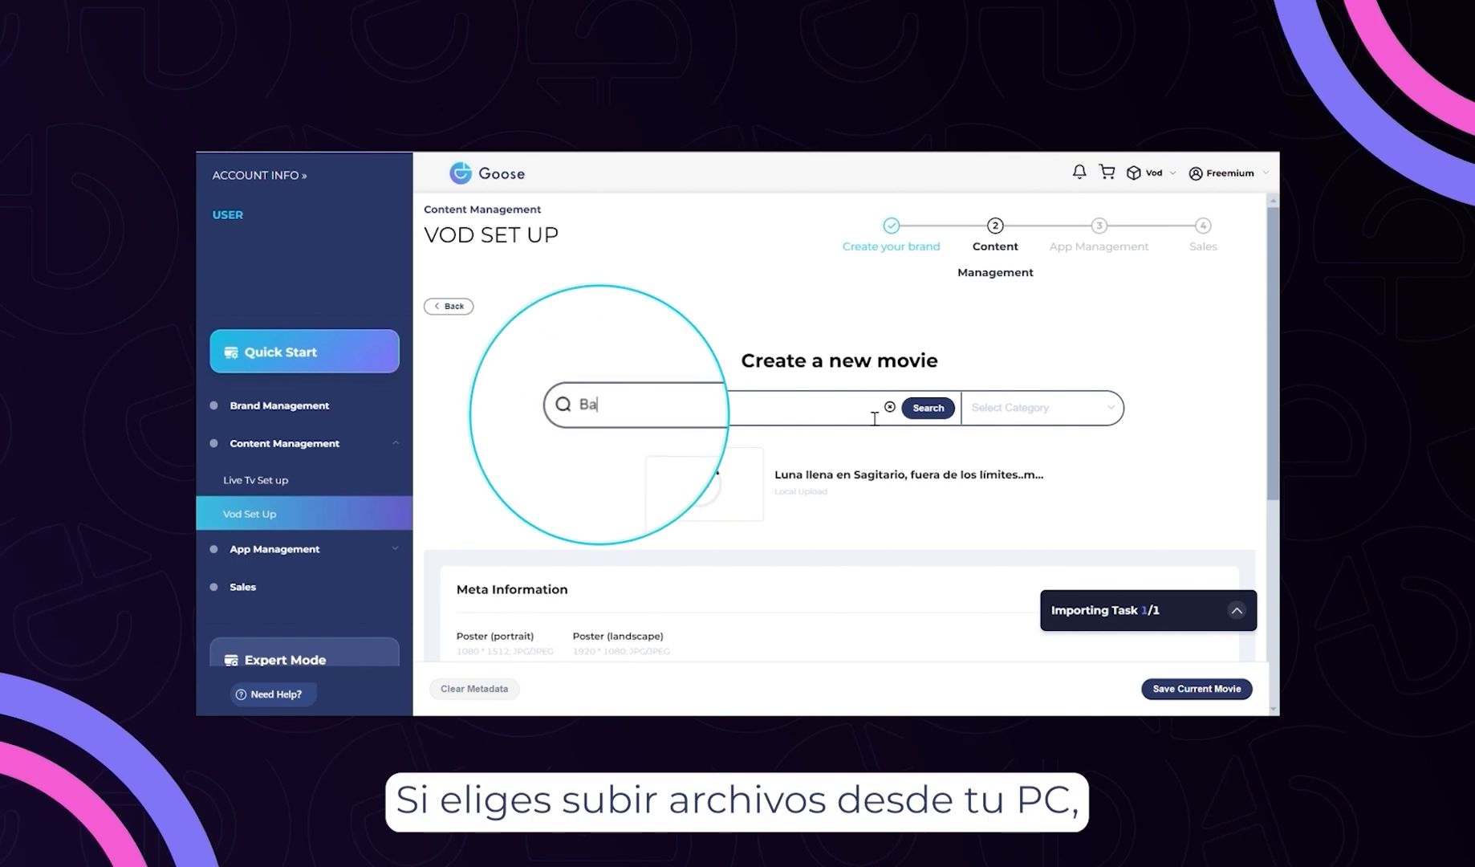
text(rbie)
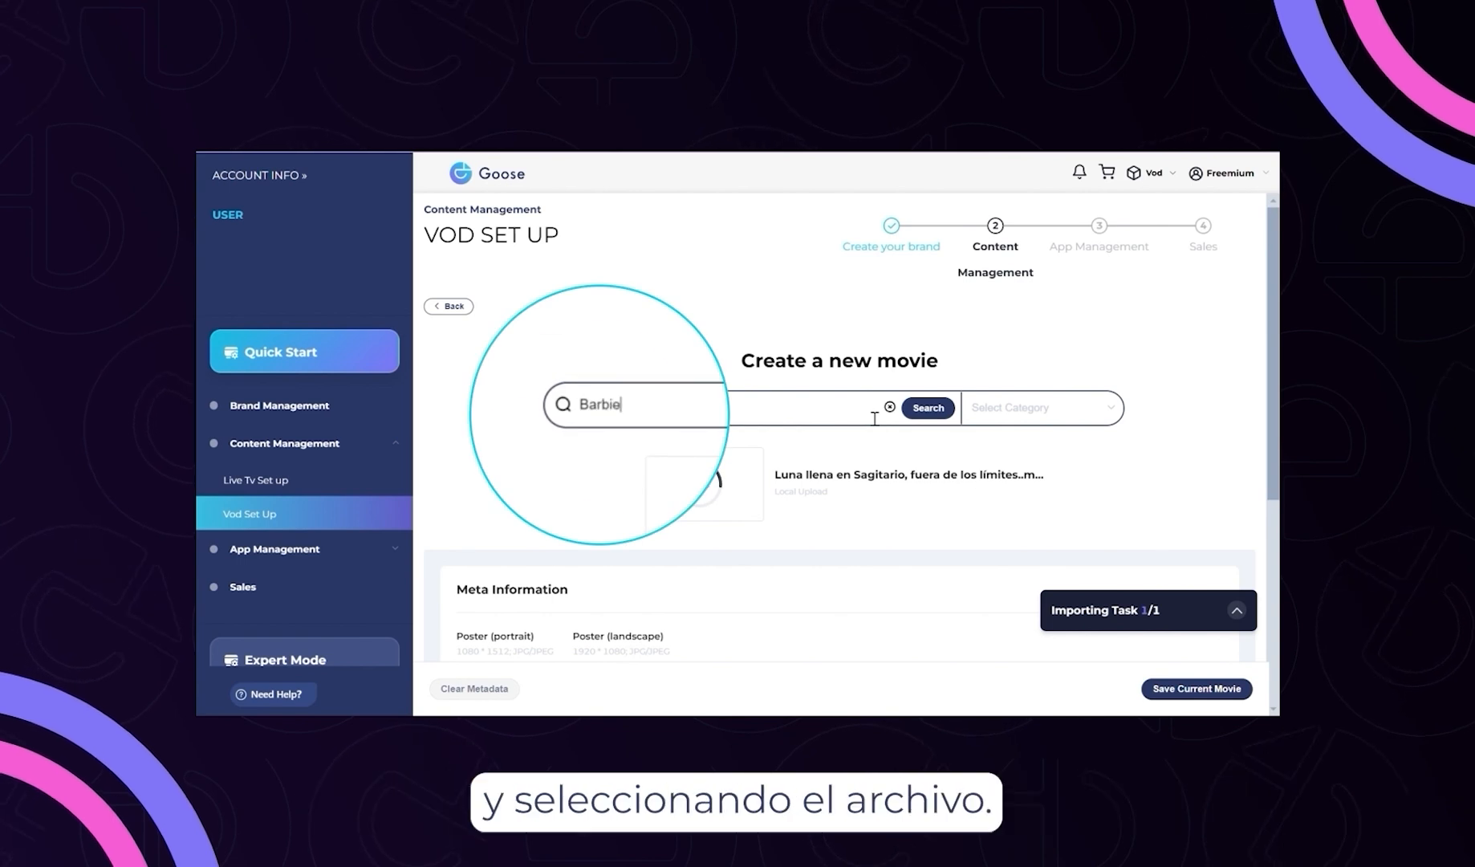
key(Return)
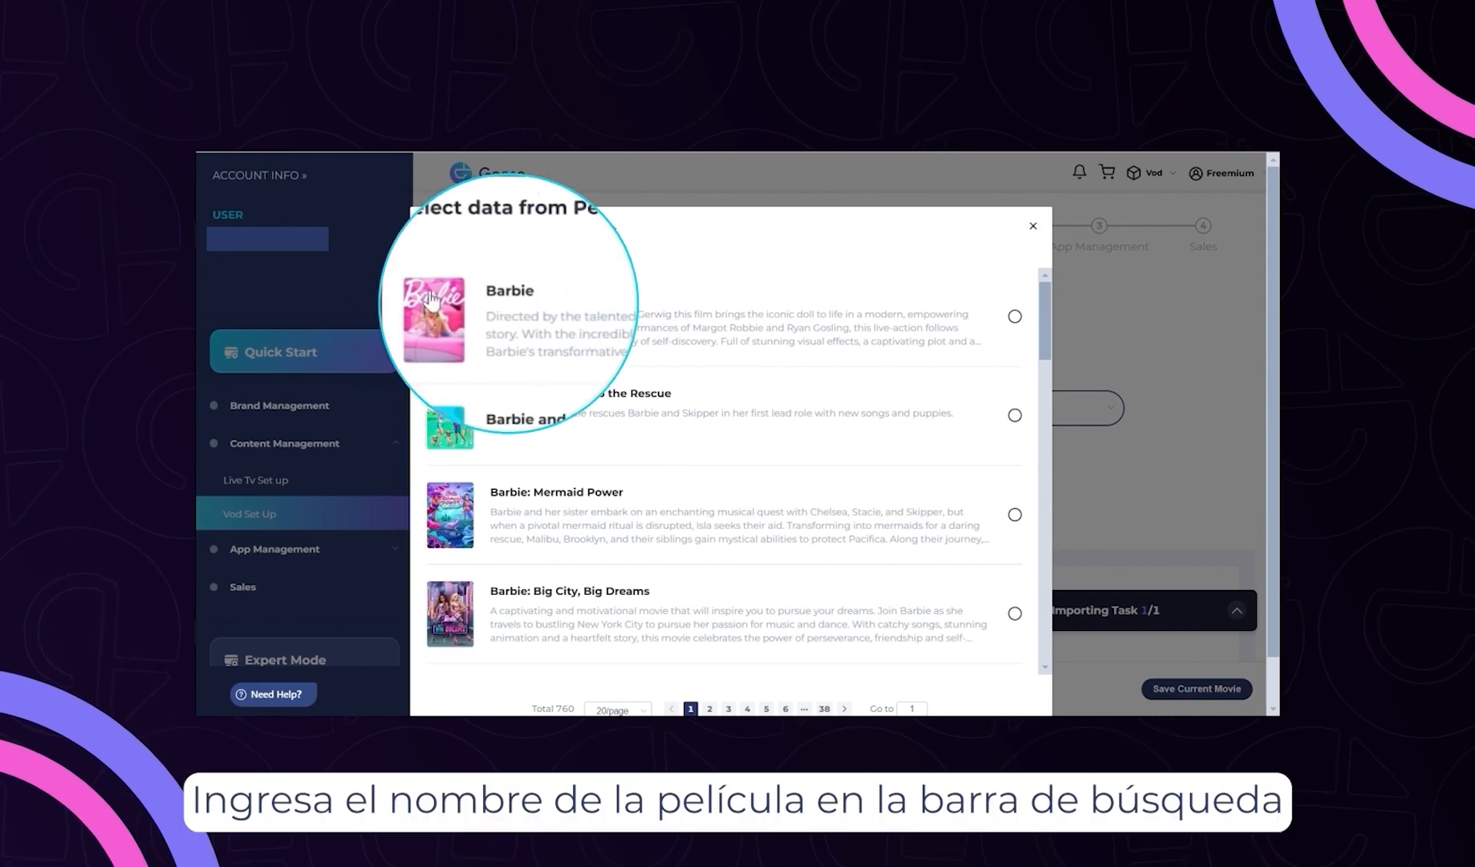
click(1016, 320)
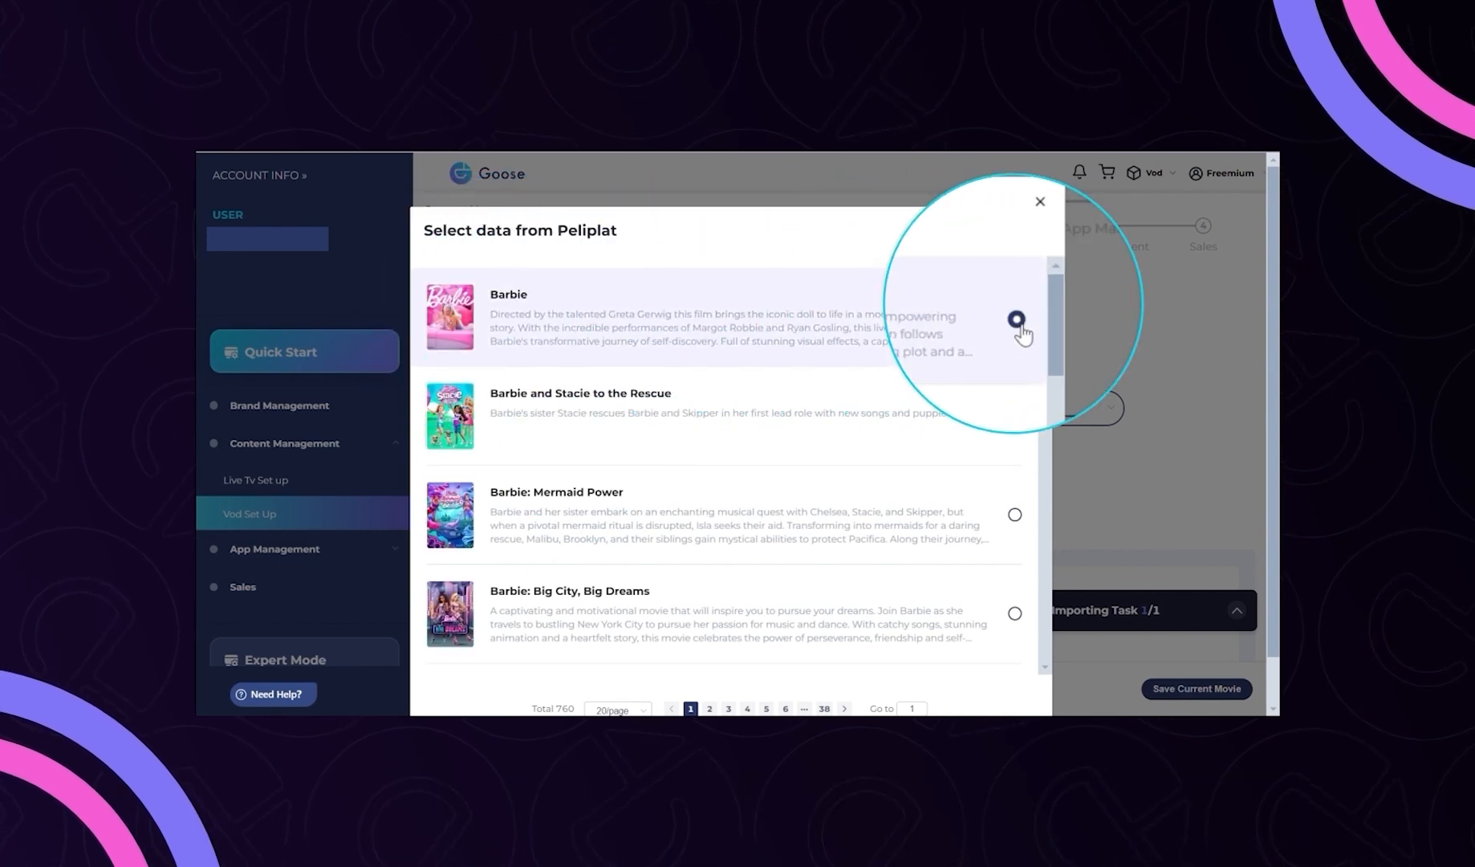
scroll(1016, 353, down, 4)
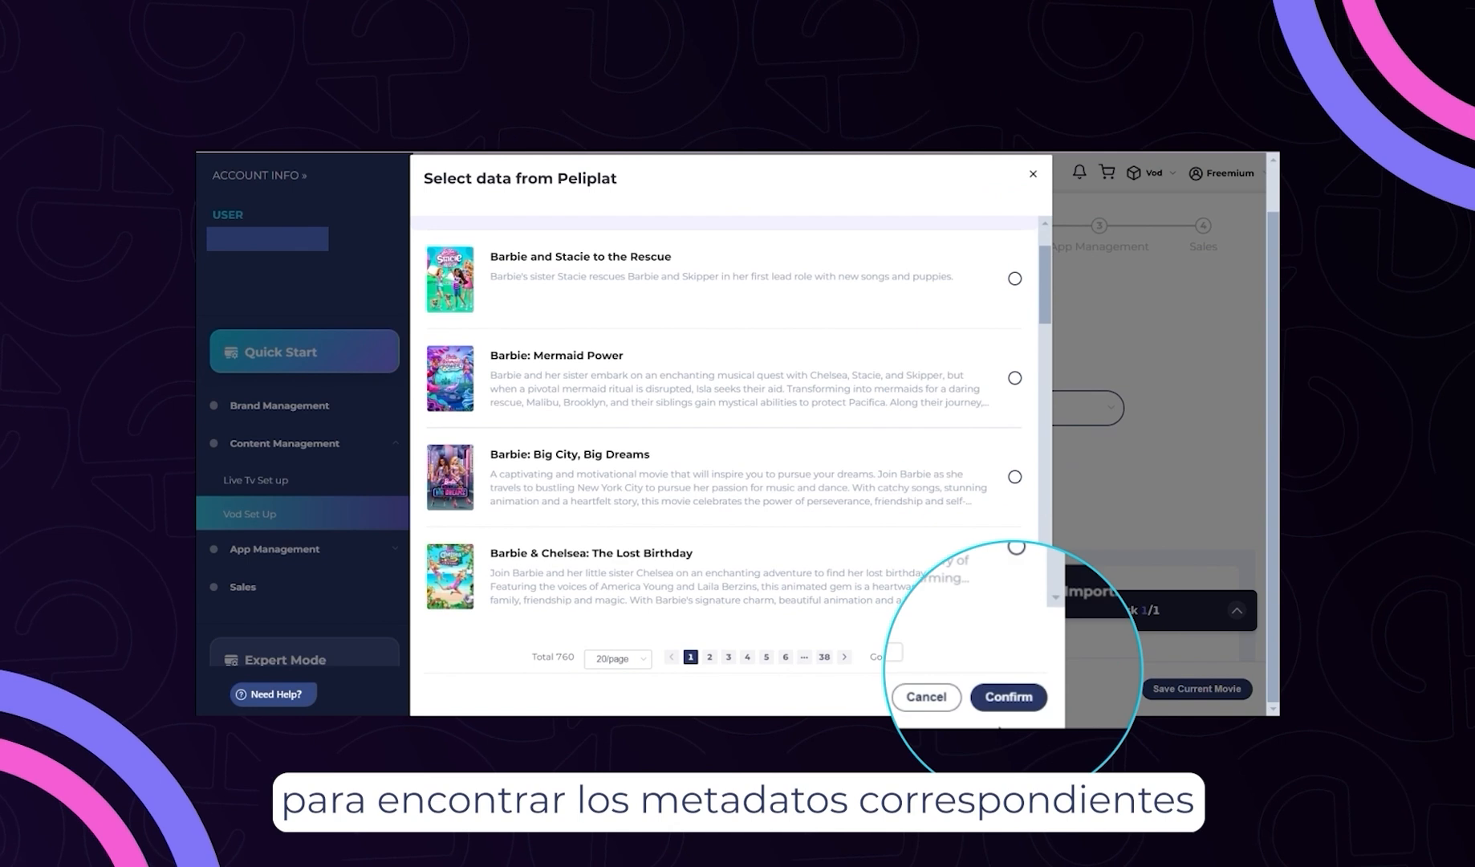
click(1008, 698)
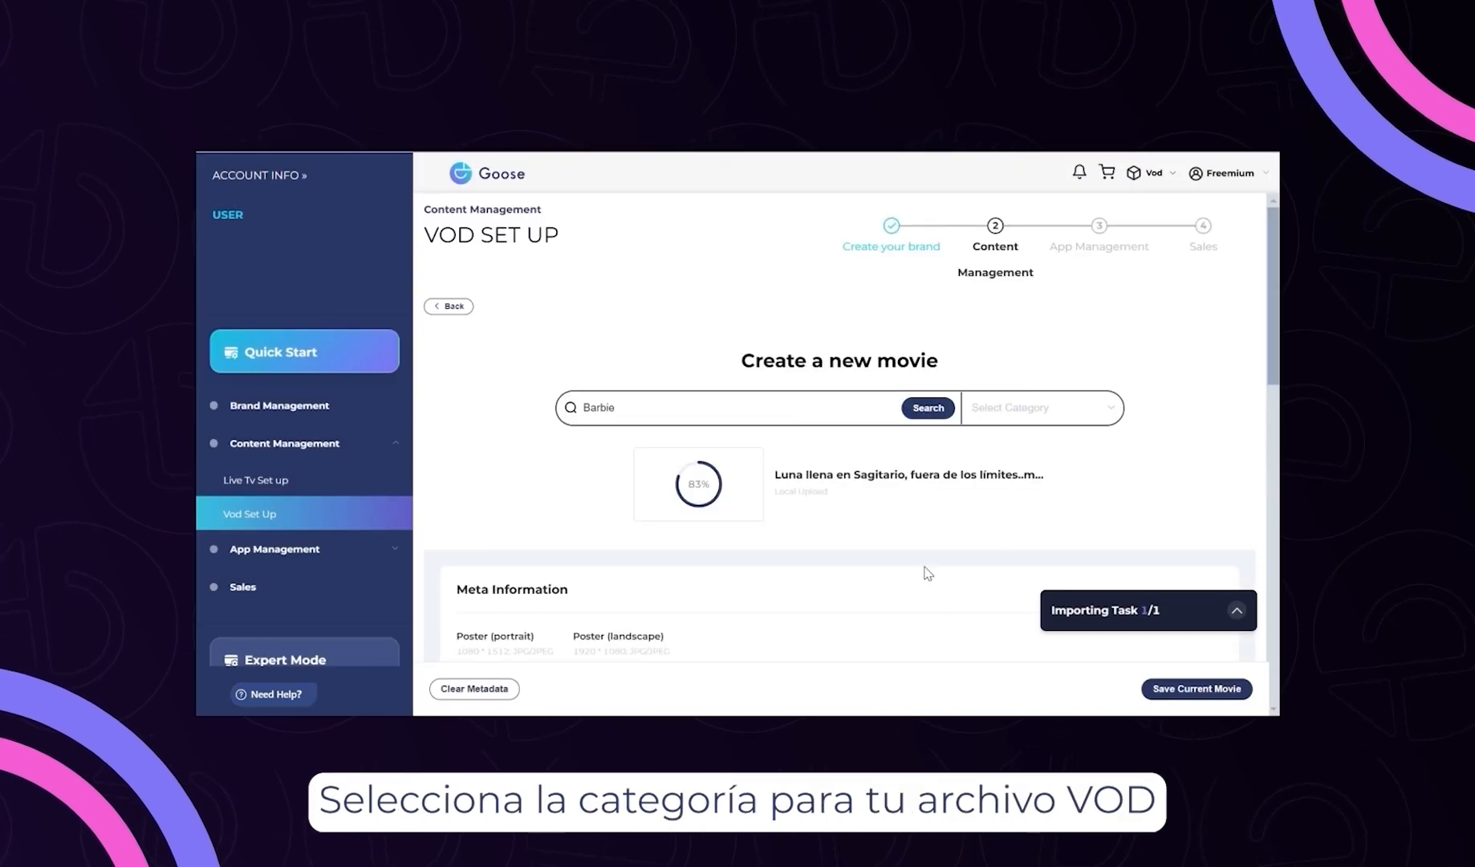
Put Barbie in the HOME > Family Watch Together category and save the movie.
click(1066, 405)
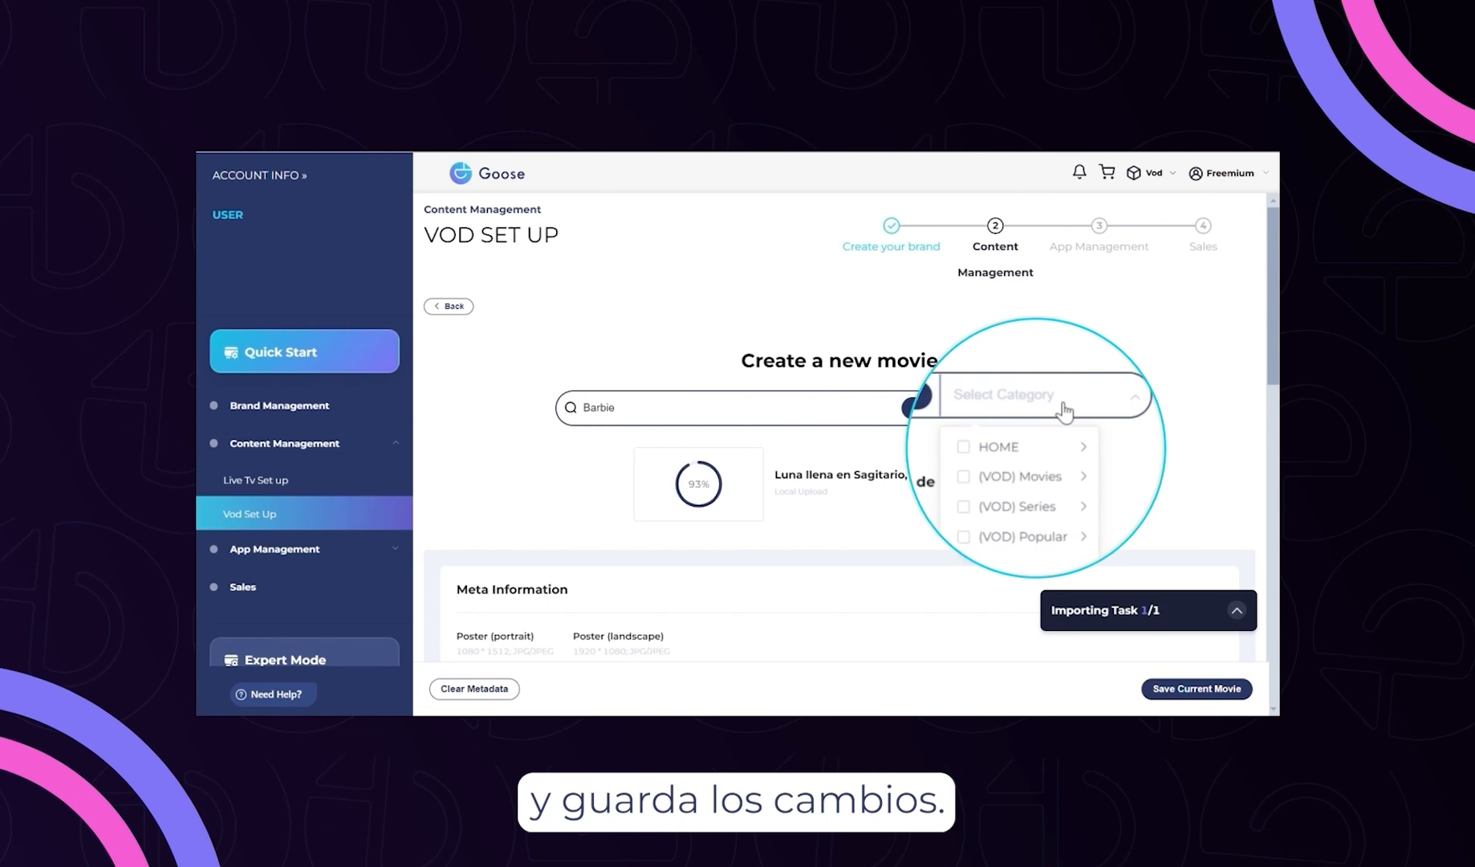
click(1023, 449)
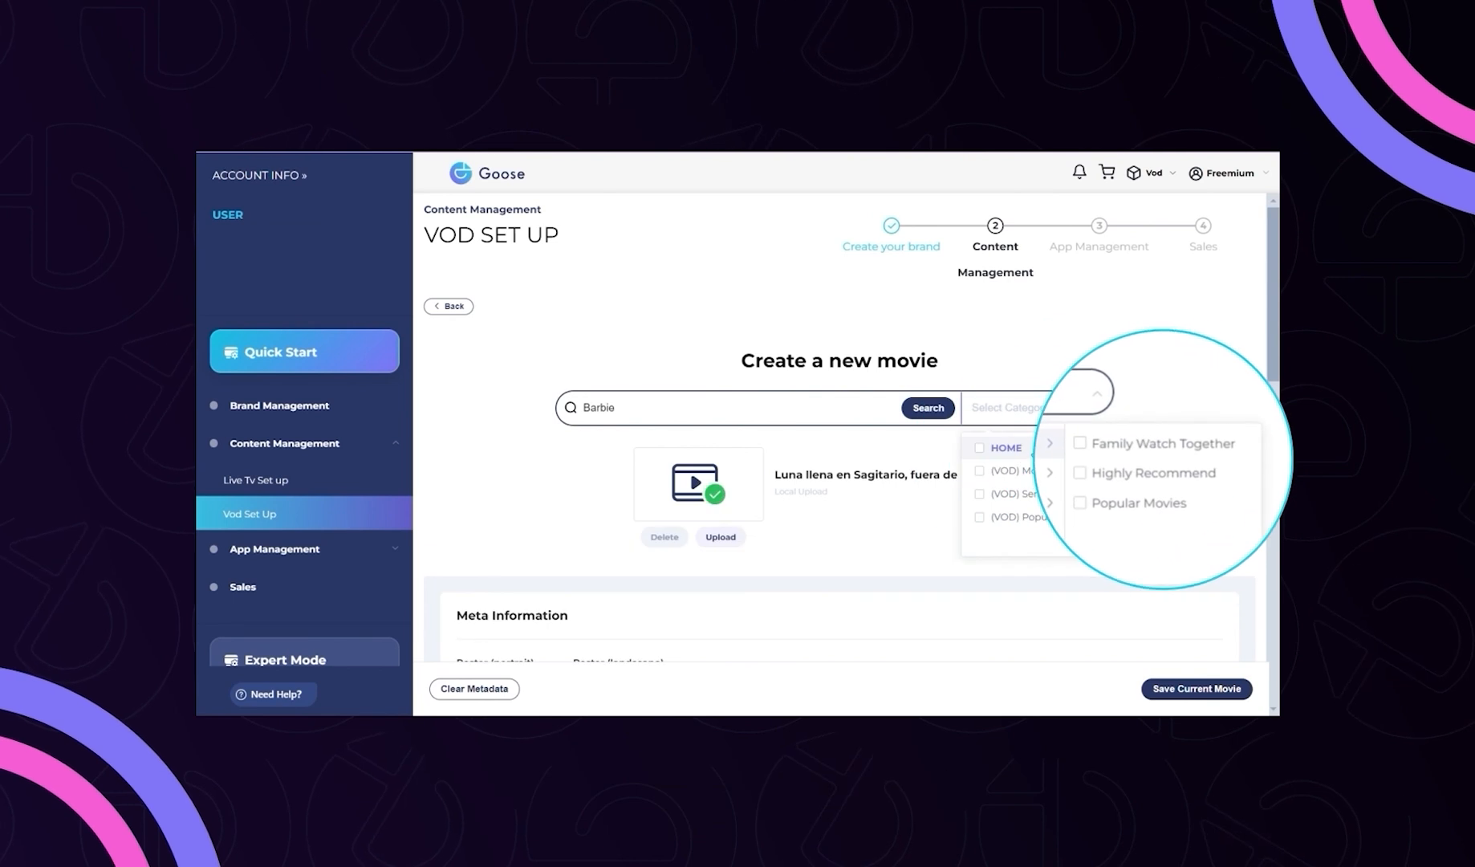
click(1139, 437)
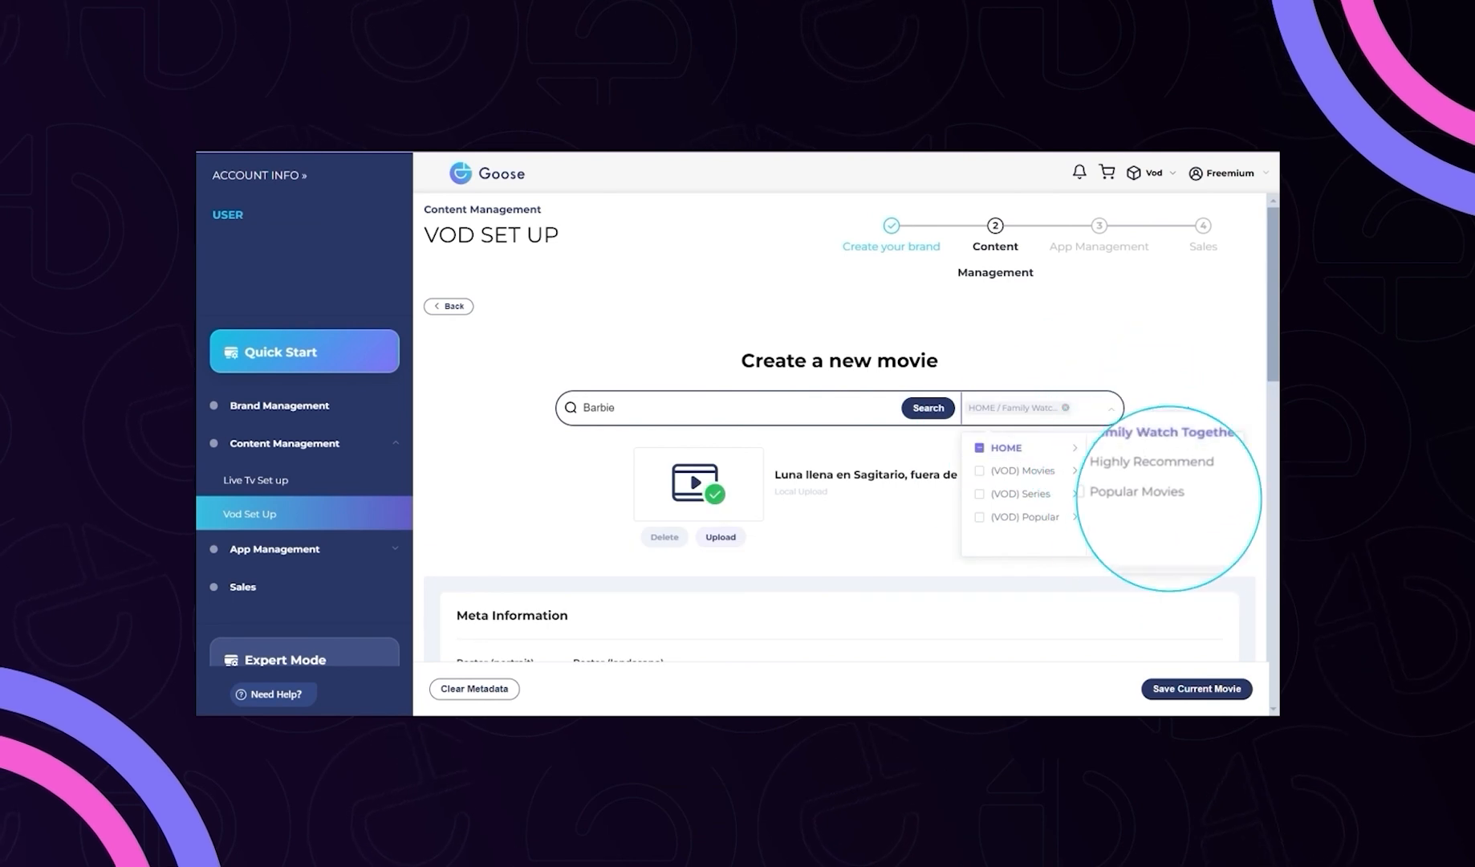
click(1195, 411)
scroll(796, 546, down, 5)
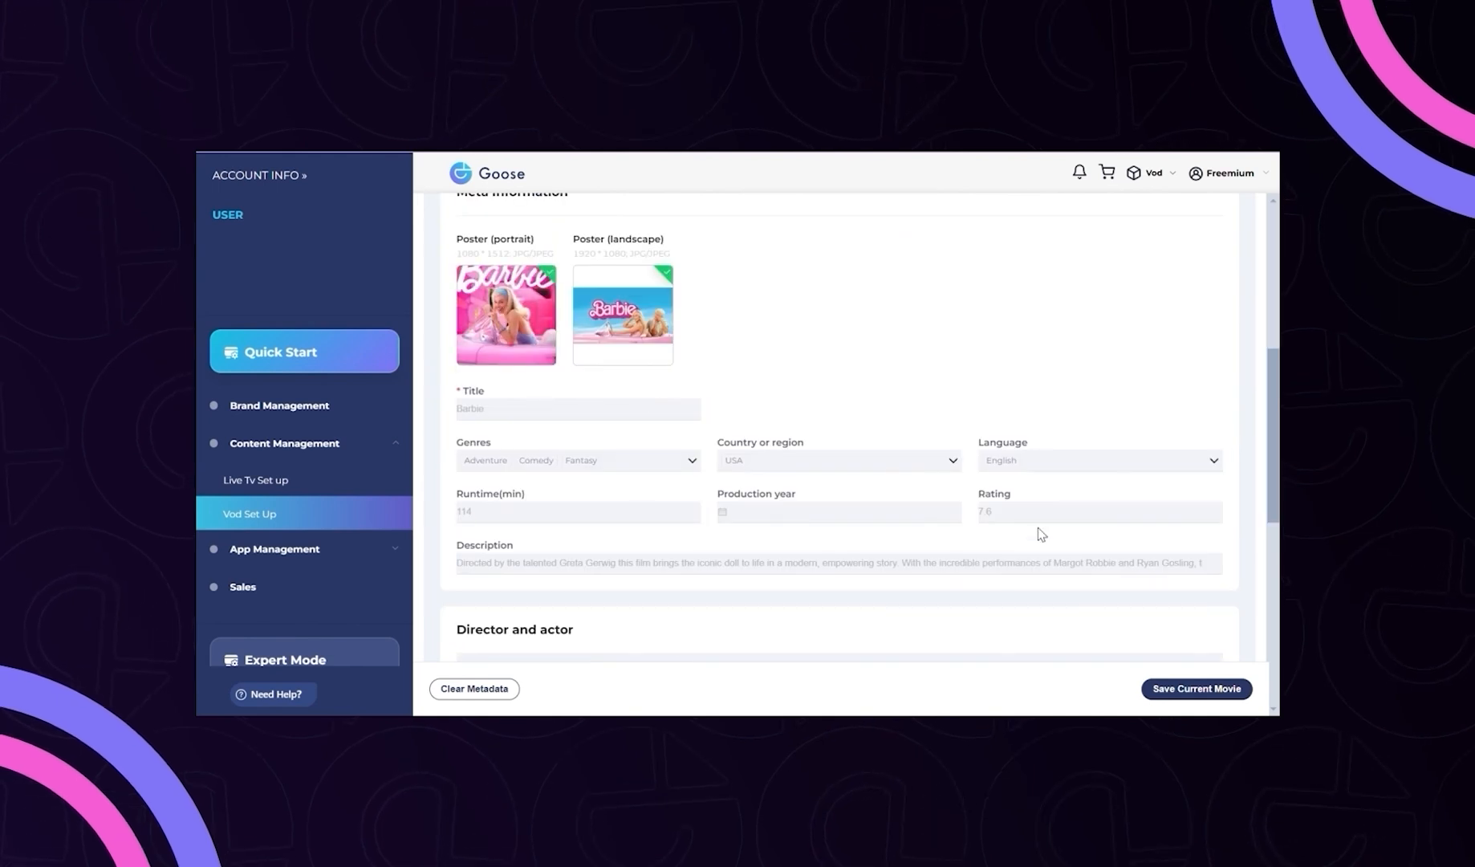
scroll(864, 567, down, 5)
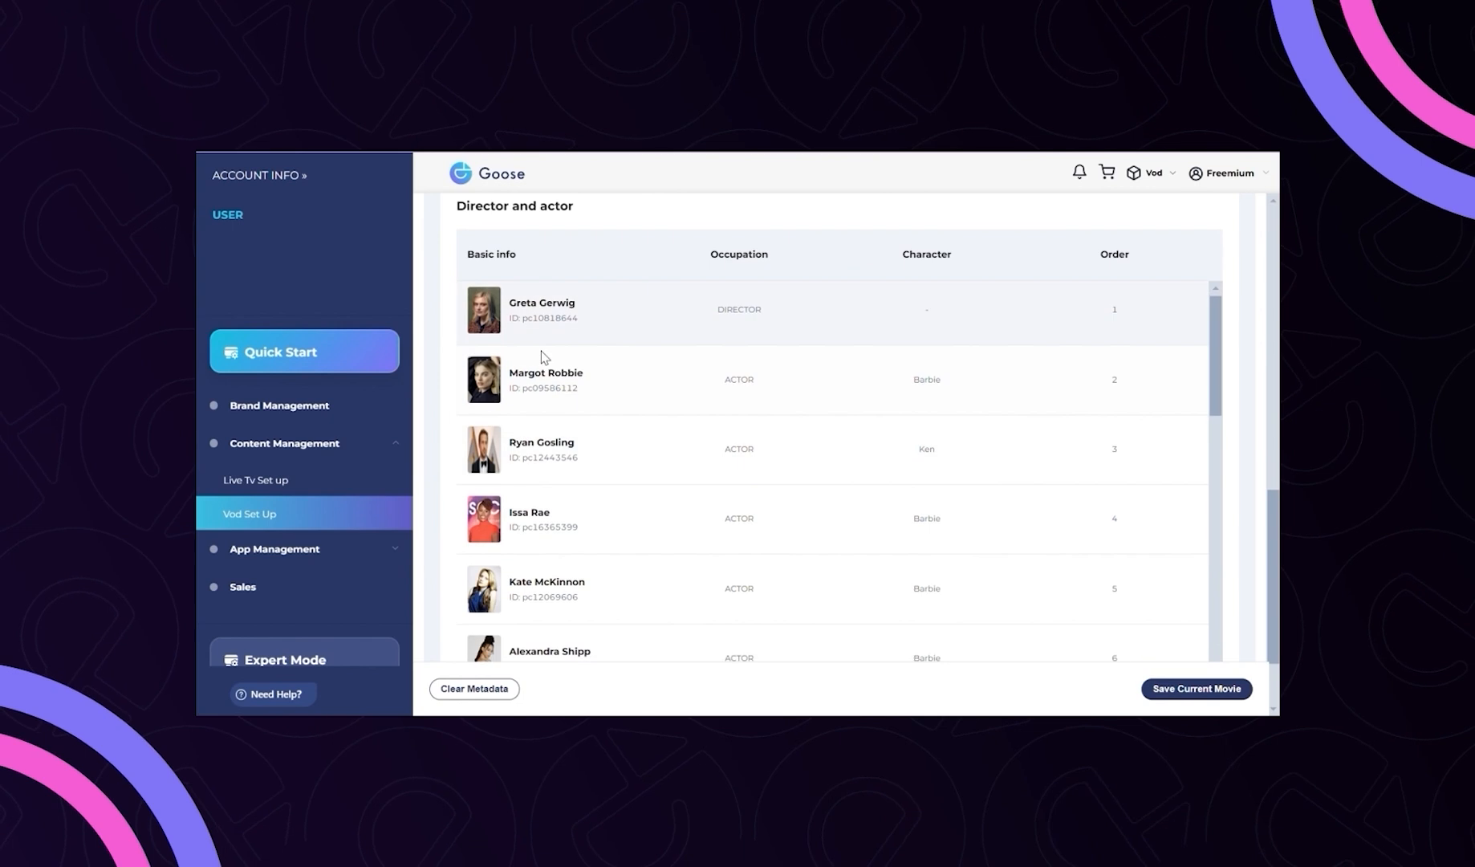
scroll(689, 582, down, 5)
scroll(689, 582, down, 7)
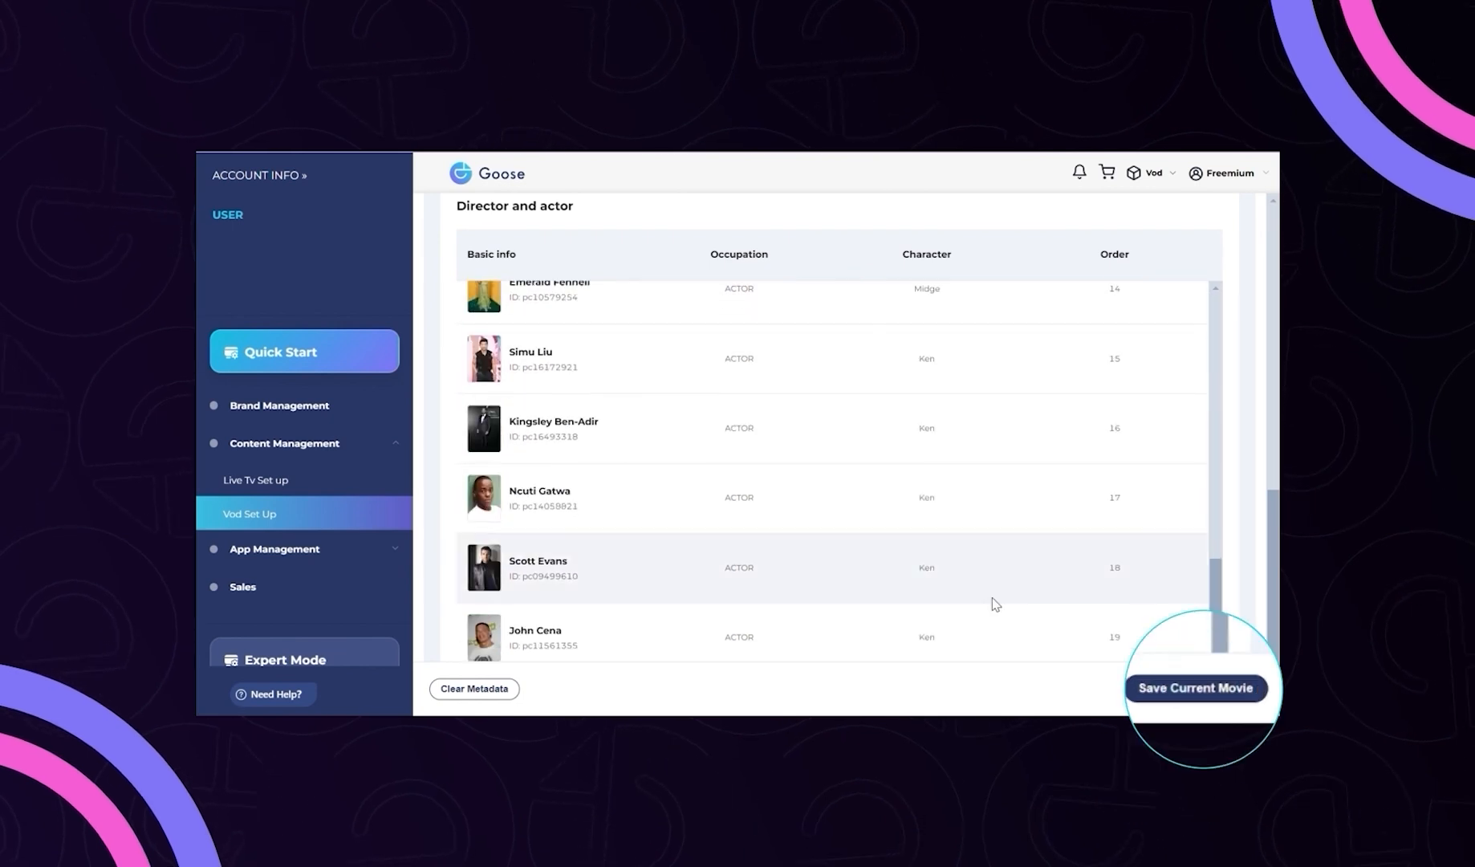
click(1210, 698)
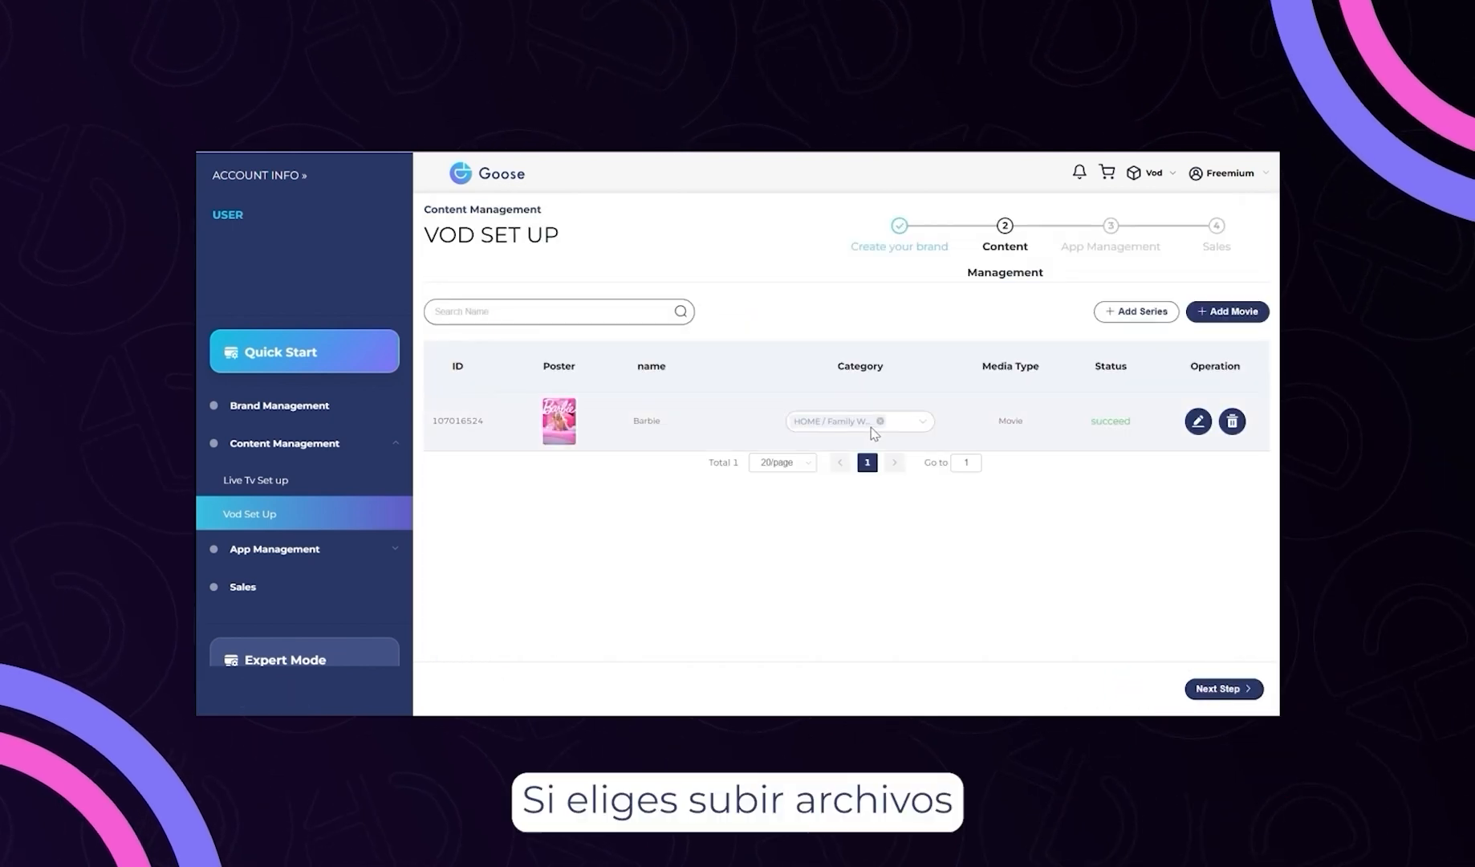
Link a Mega account through + Add Movie > Link, entering its user name and password.
click(1231, 315)
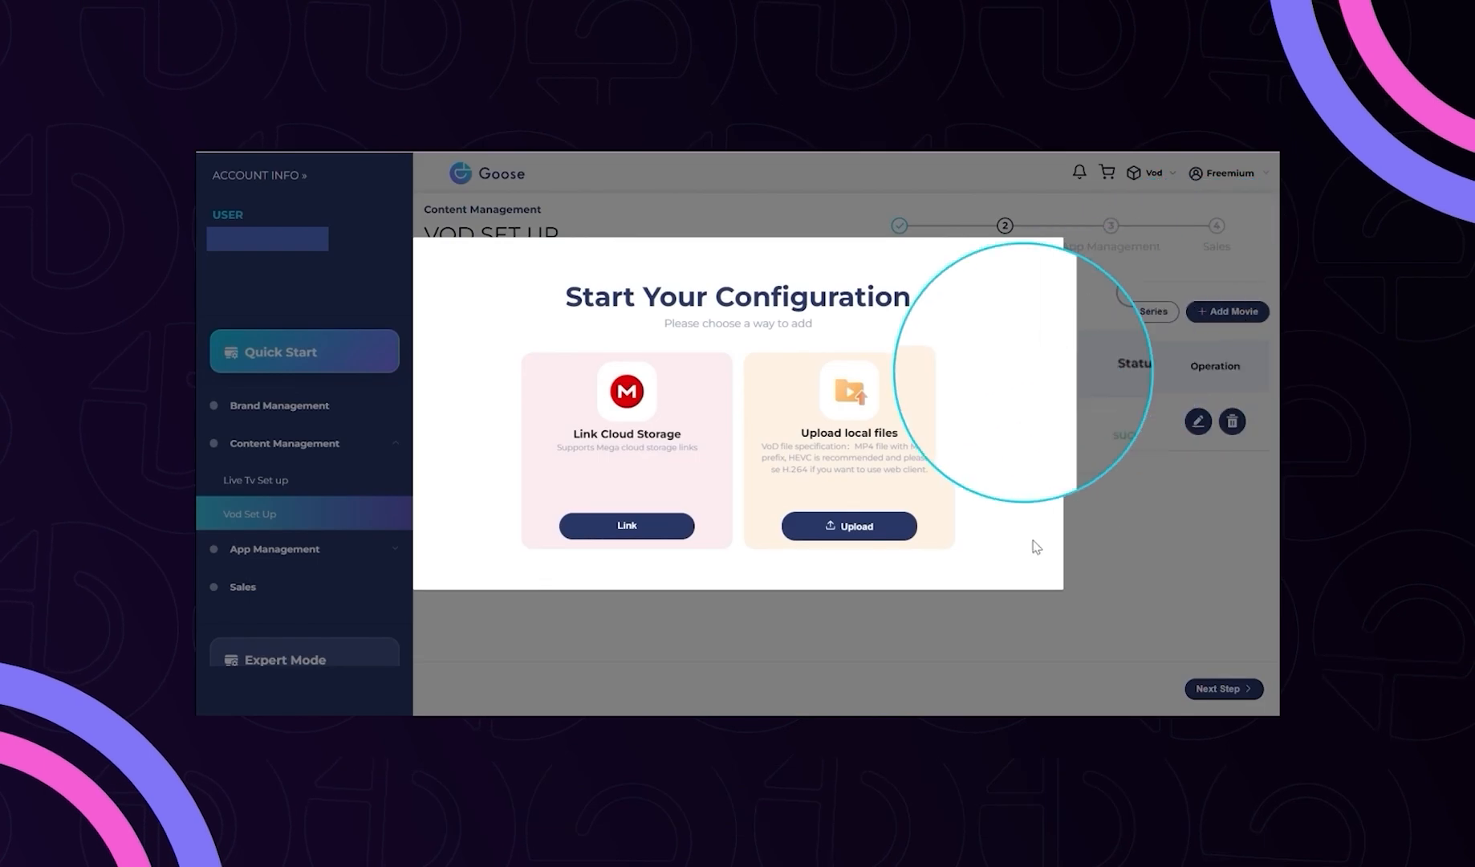
click(643, 546)
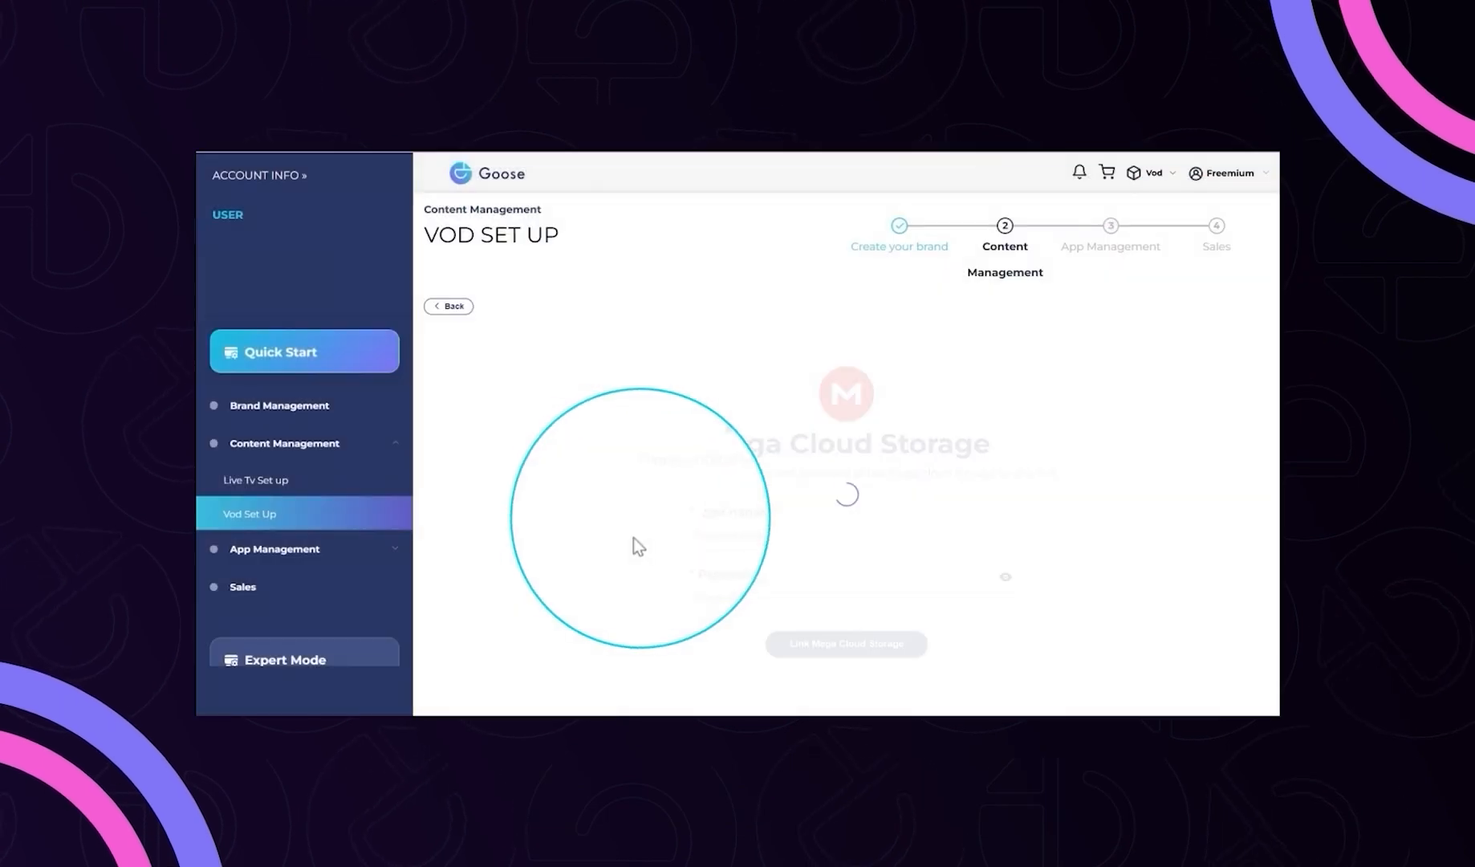
click(711, 530)
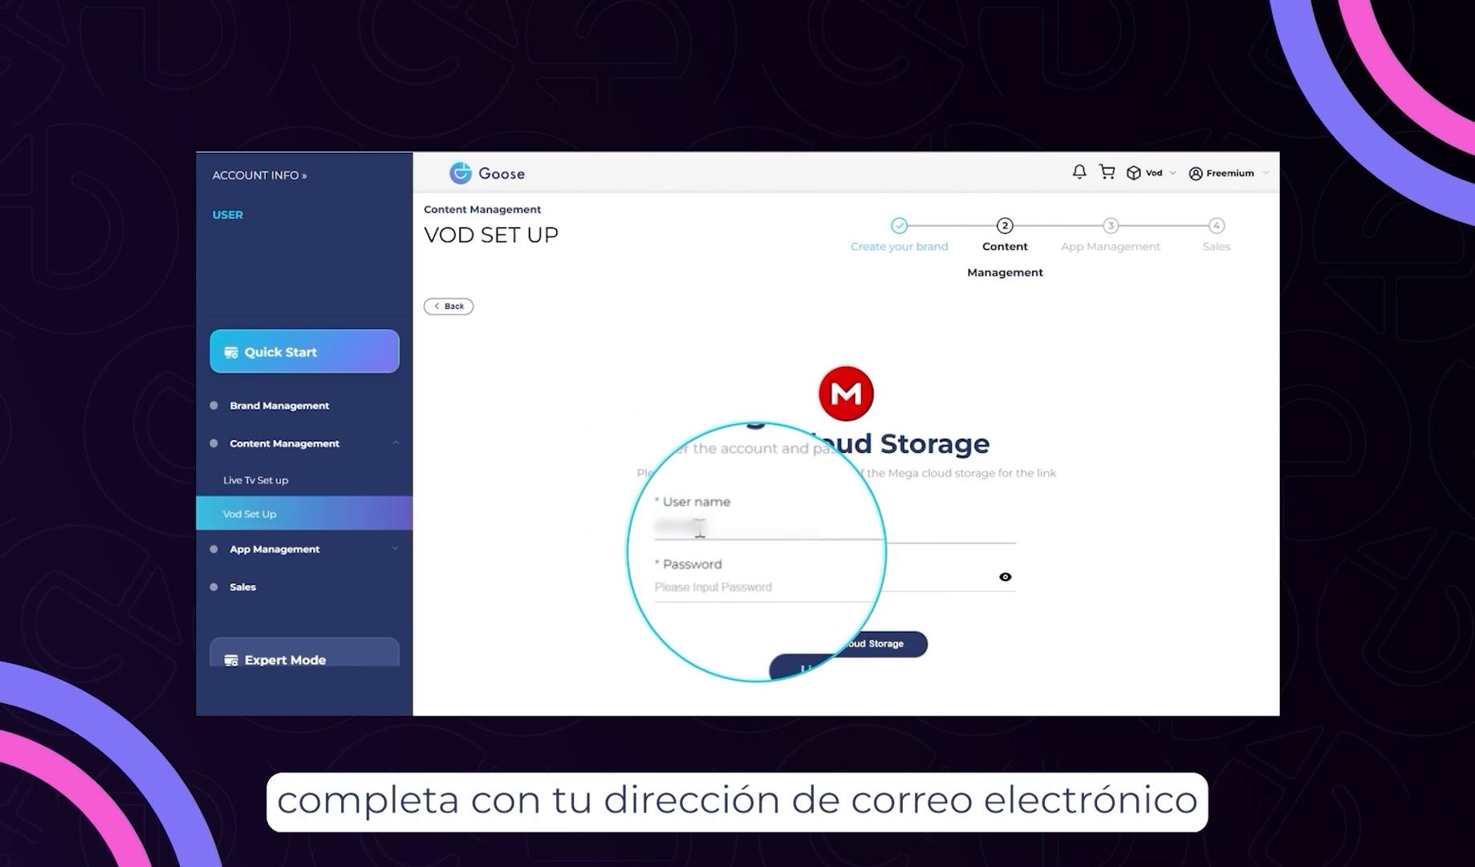
text(com)
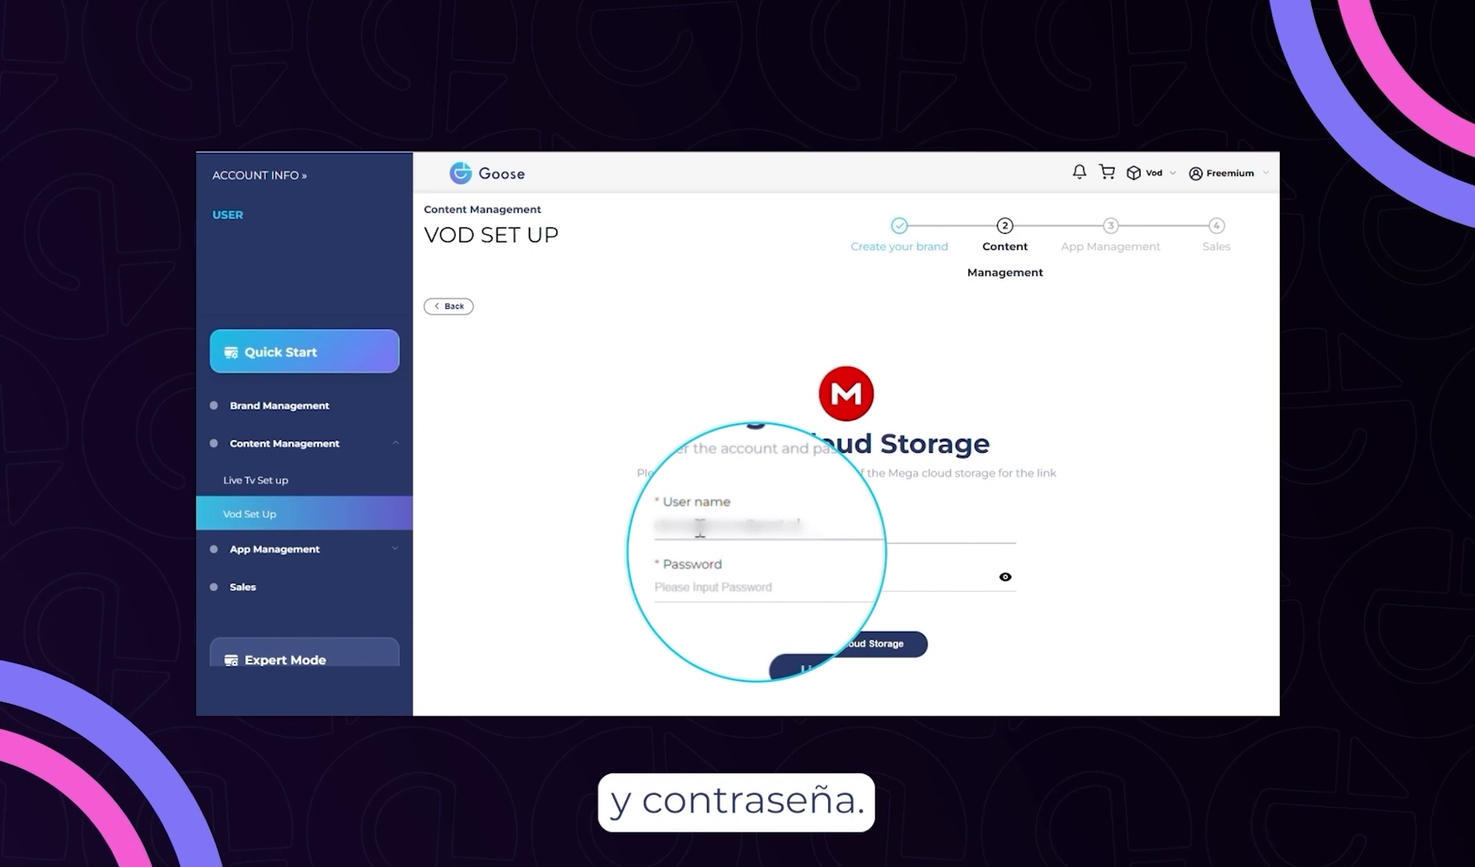
text(m)
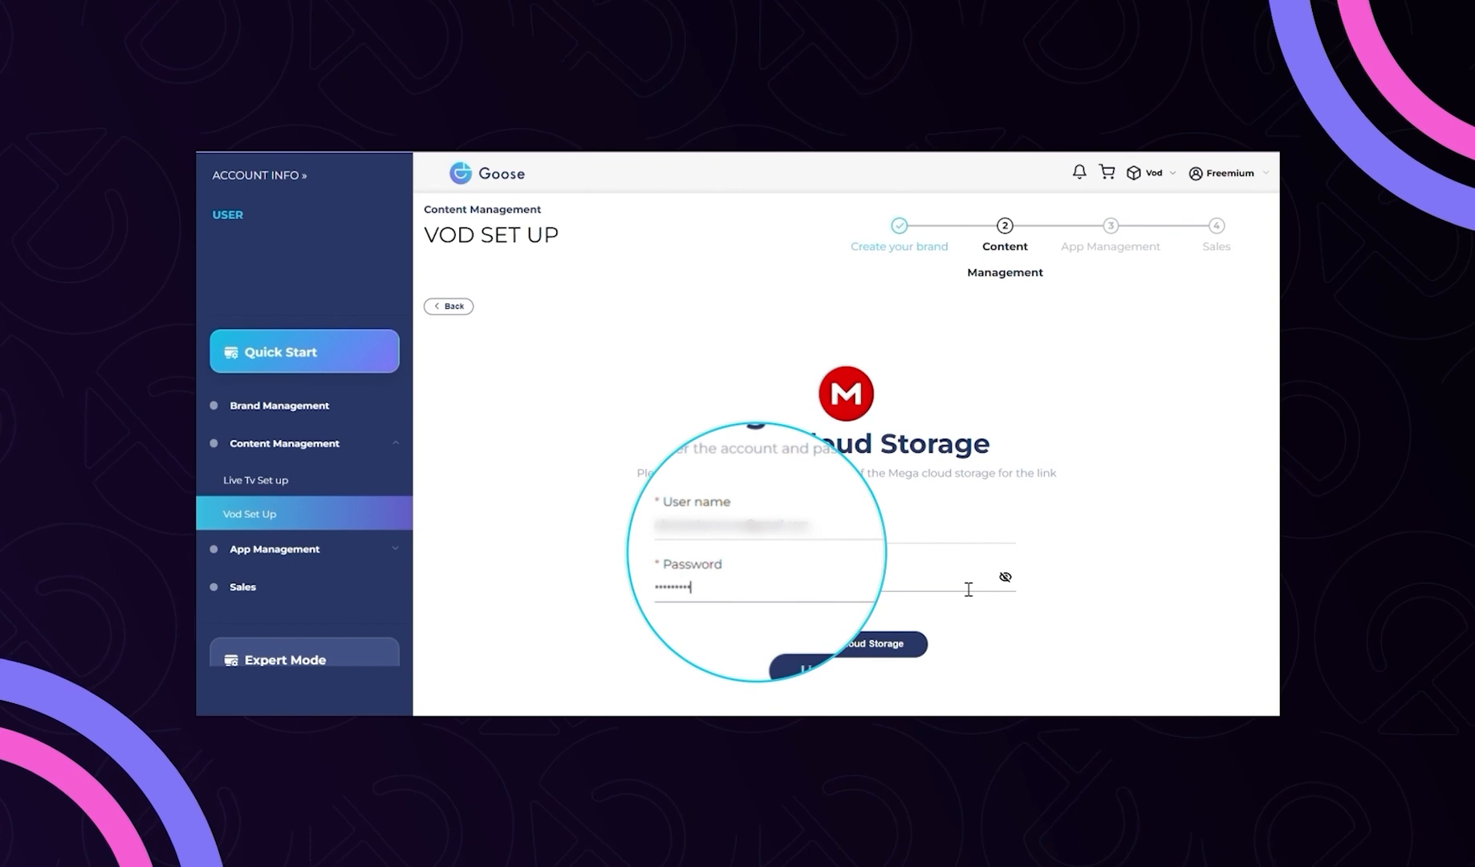
click(872, 643)
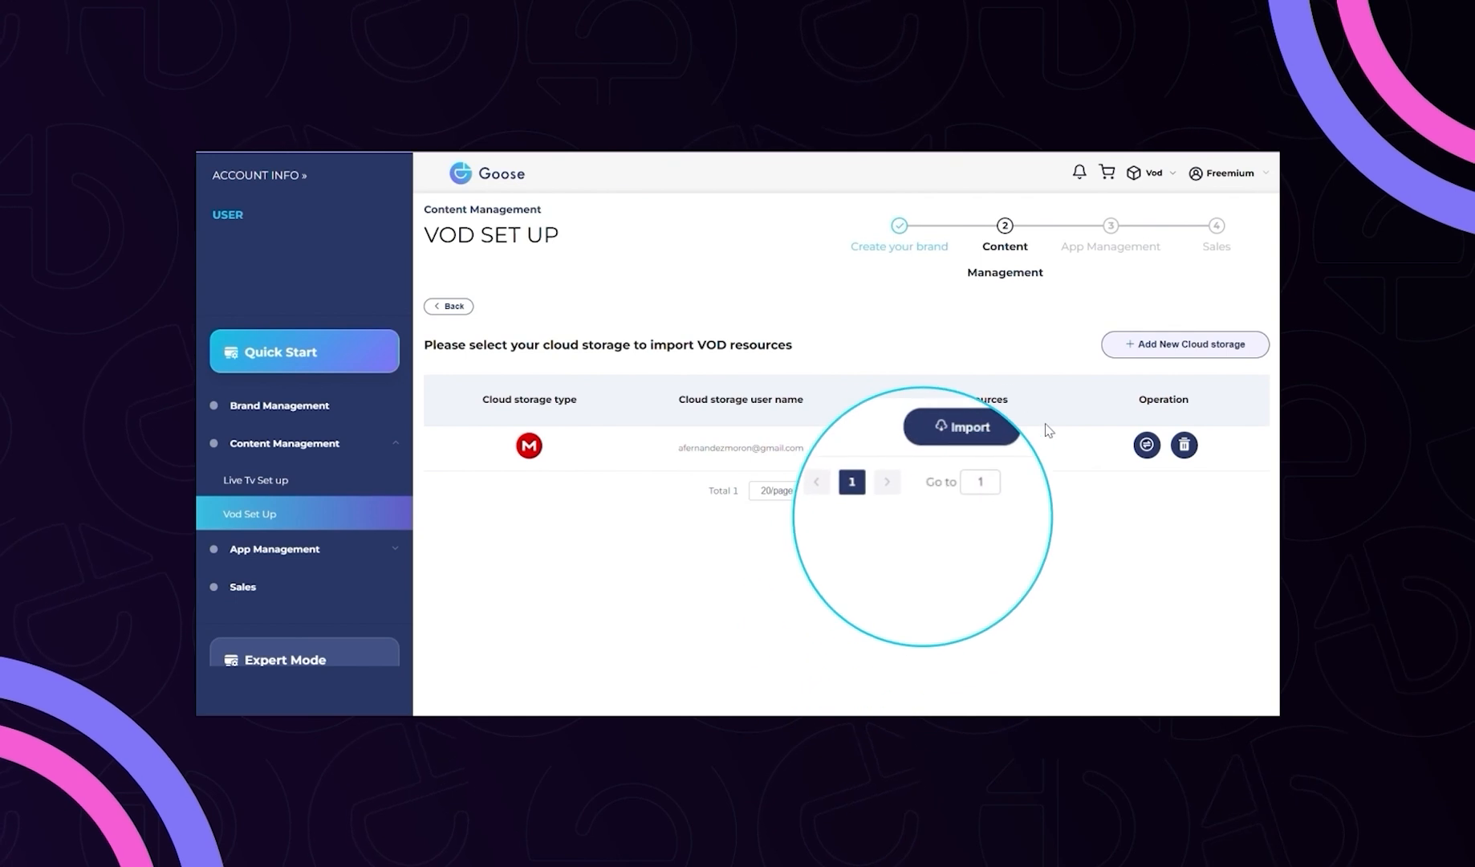
Import the checked Goose test folder from Mega and confirm the import.
click(971, 449)
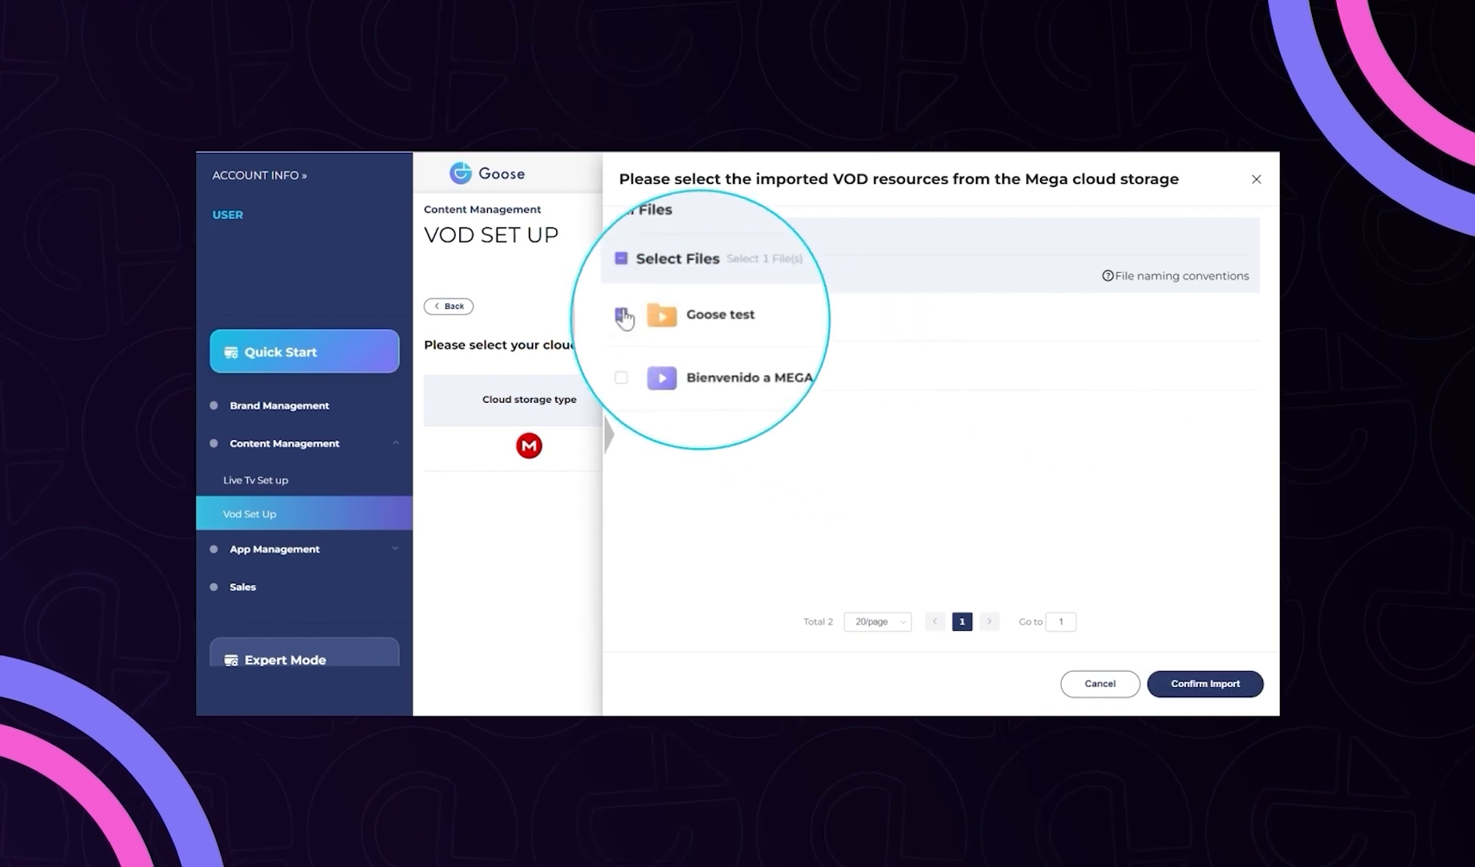
click(1205, 683)
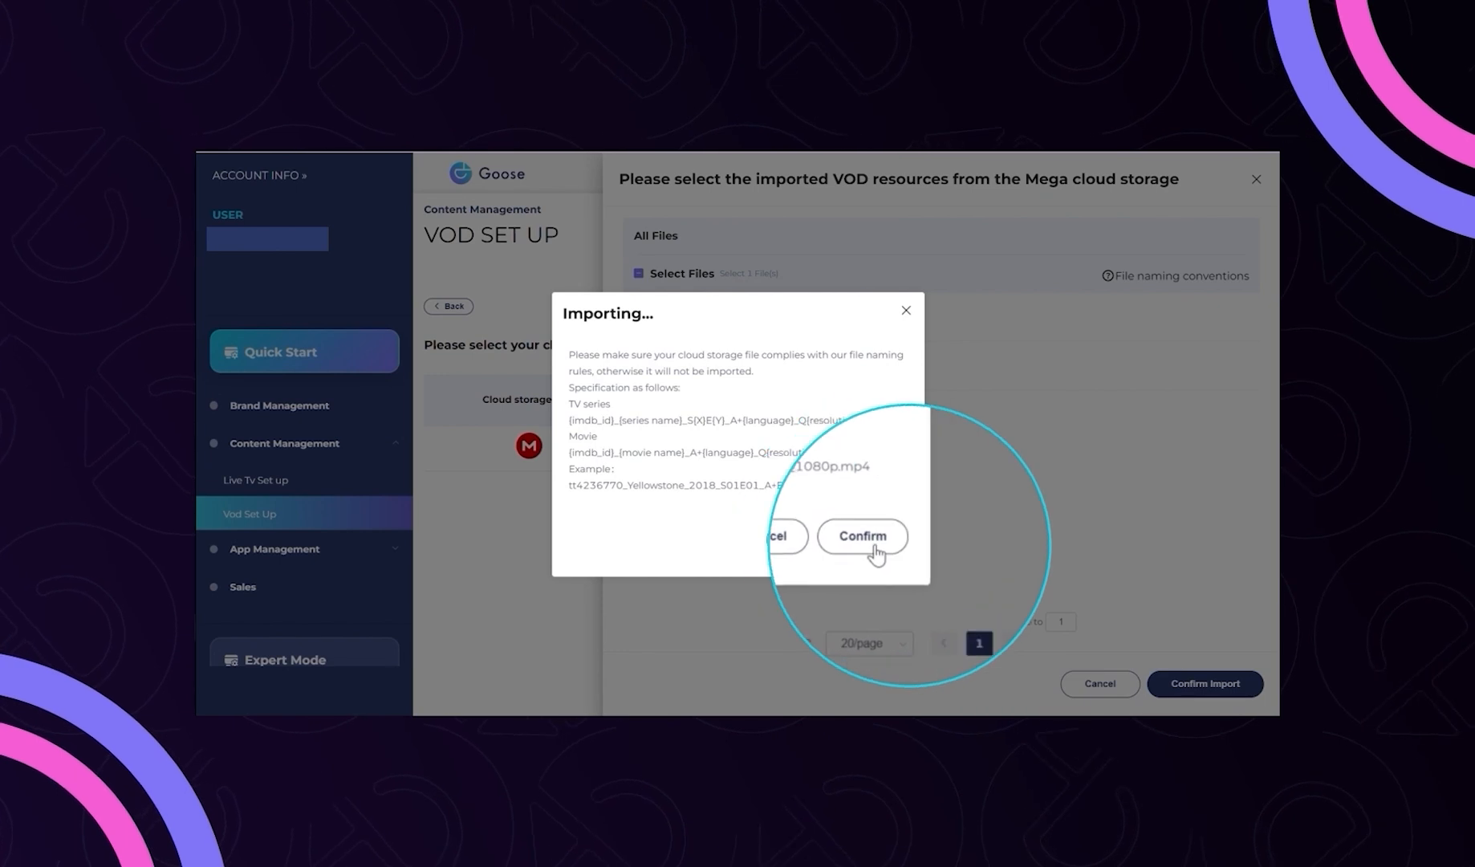
click(875, 540)
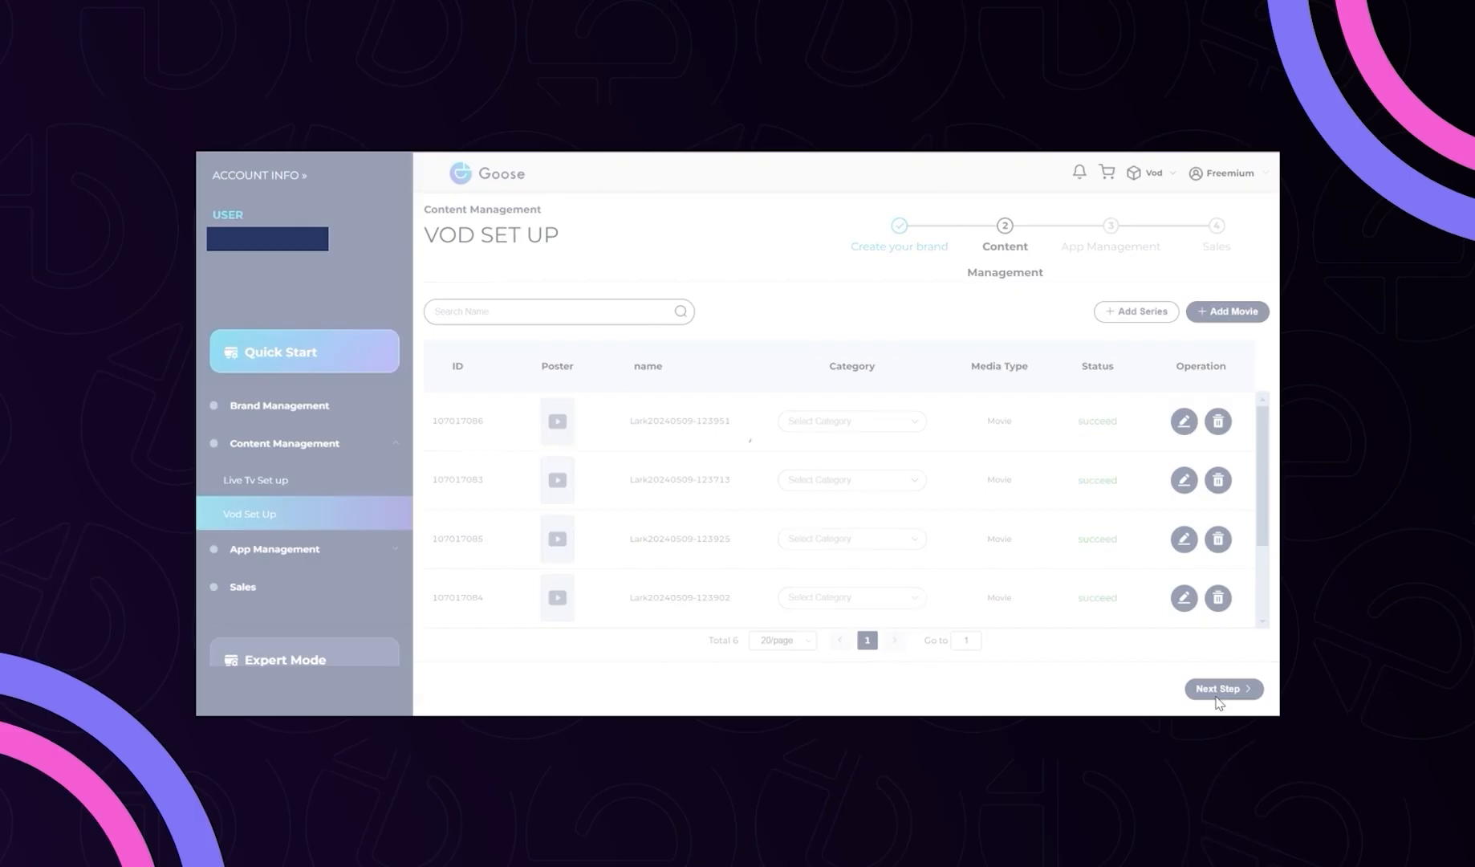
Click Next Step on VOD Set Up to reach APP Configuration.
click(1216, 695)
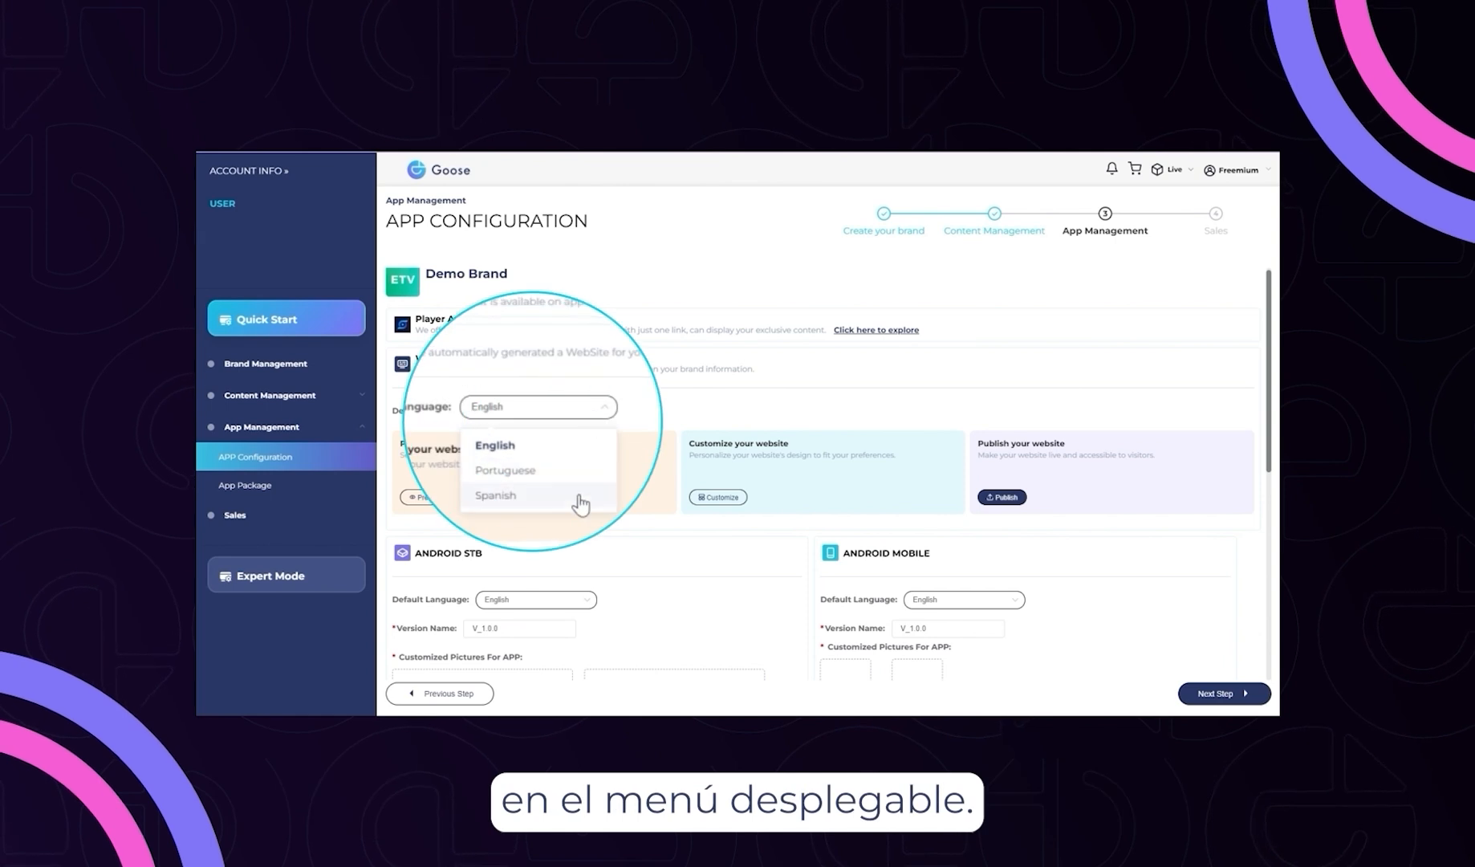
Set the Android STB default language to Spanish and Android Mobile to Portuguese.
click(555, 553)
scroll(555, 551, down, 3)
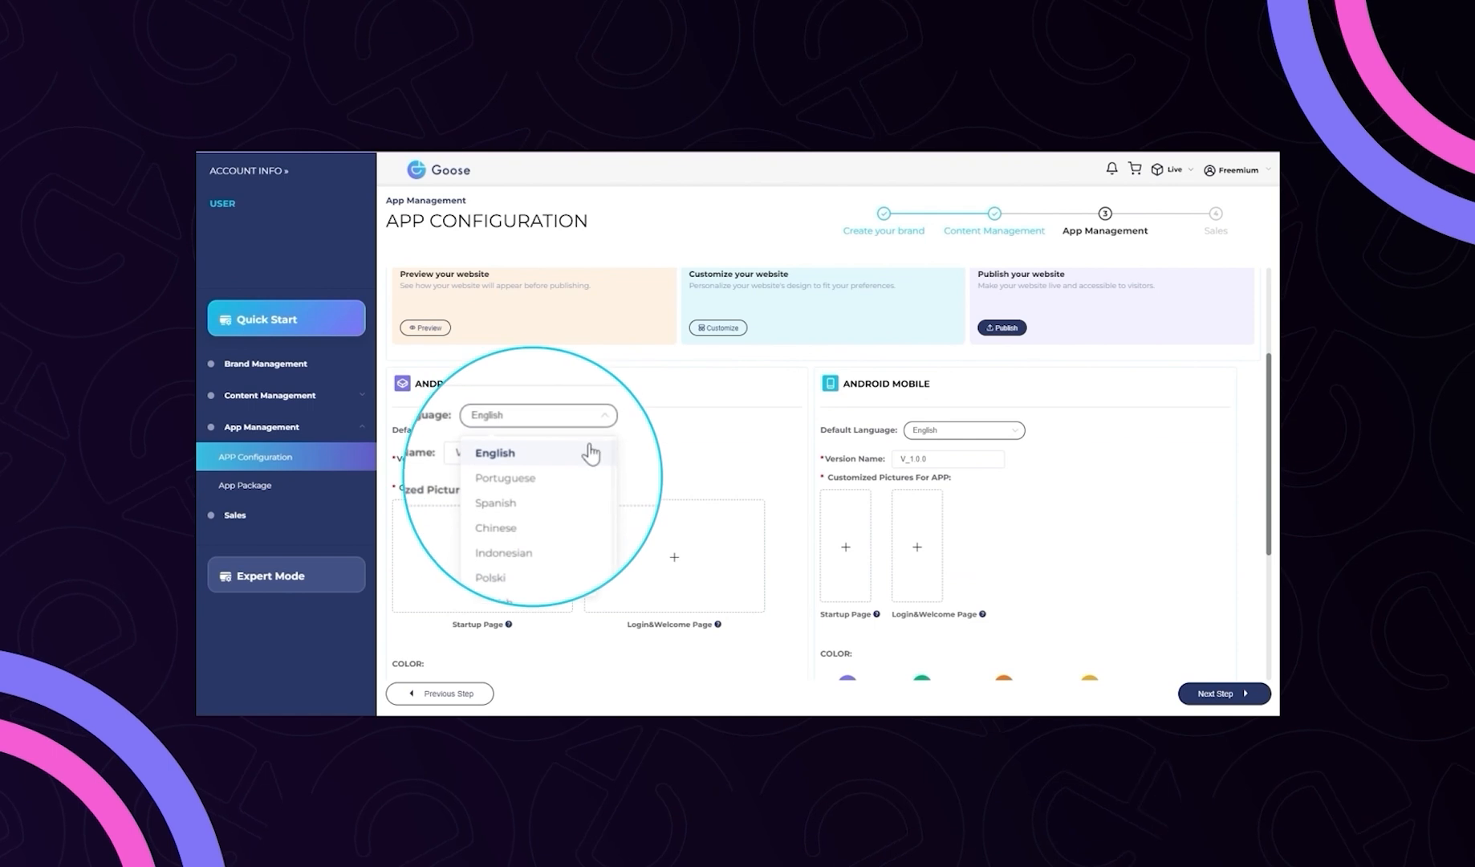
click(536, 491)
click(971, 430)
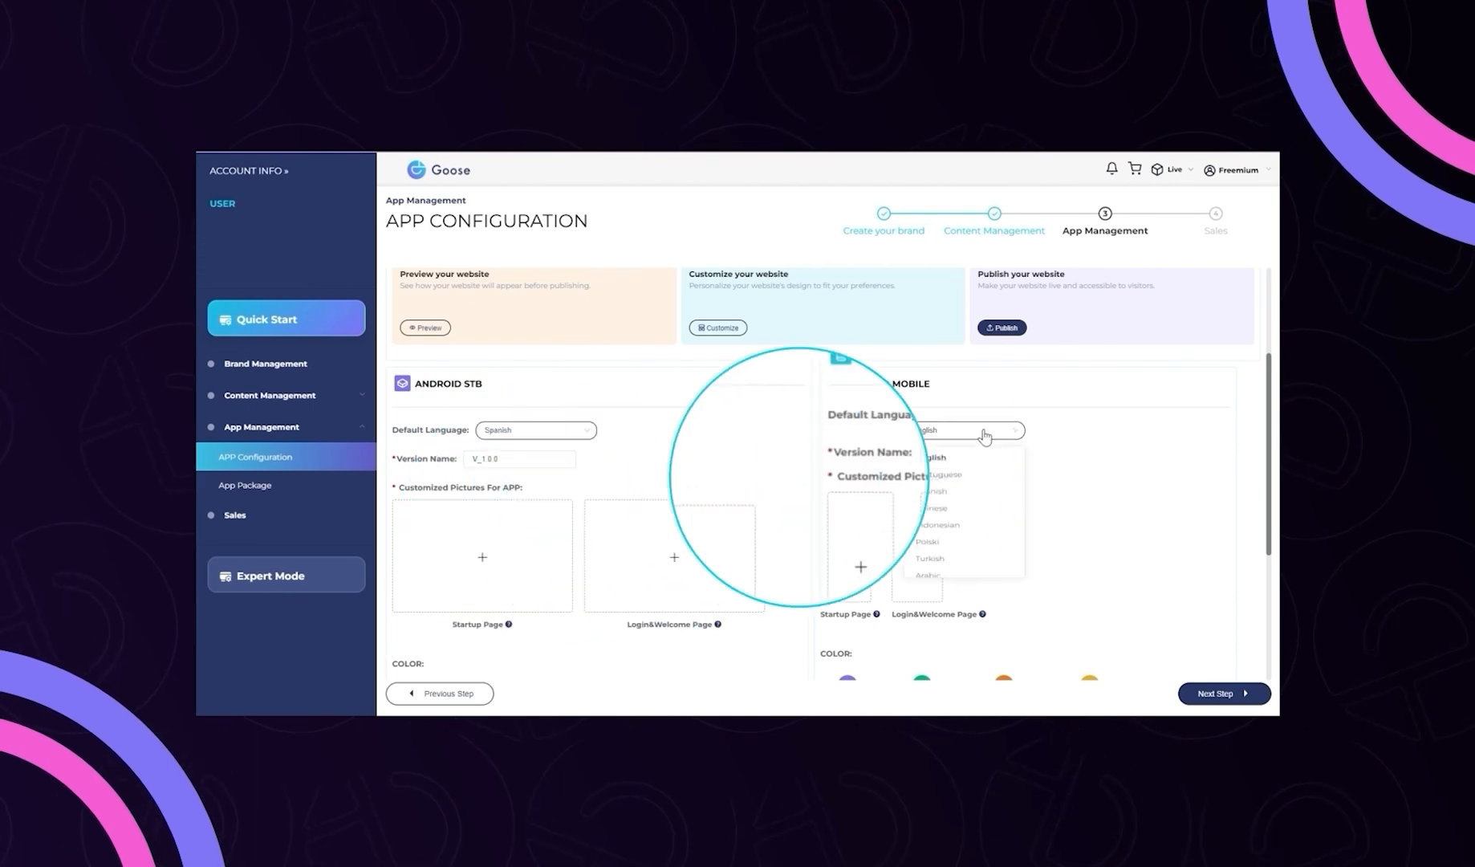
click(980, 478)
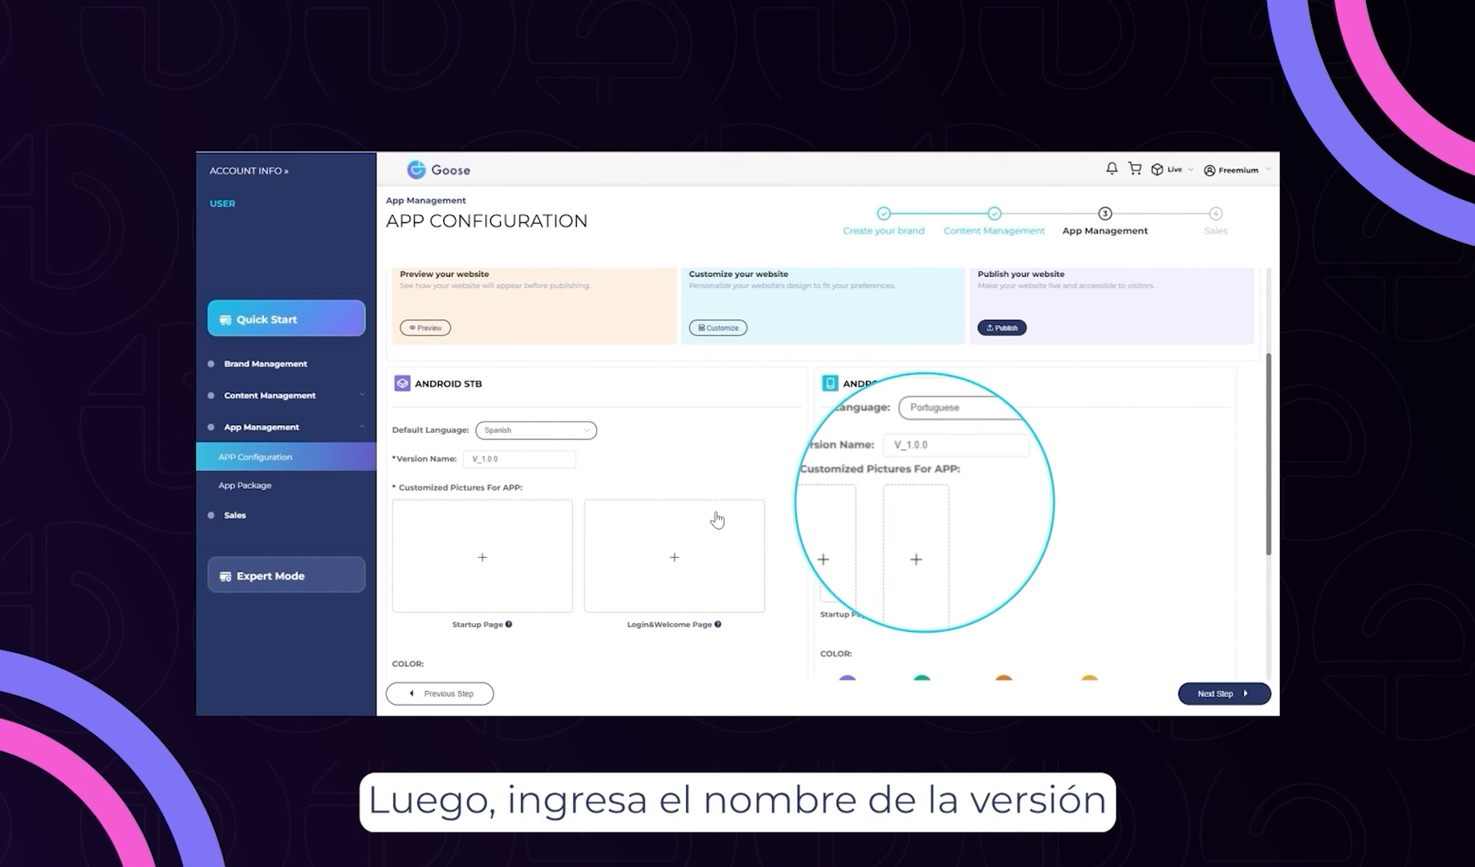
Choose preset Startup and Login&Welcome images for both the STB and mobile apps.
click(526, 538)
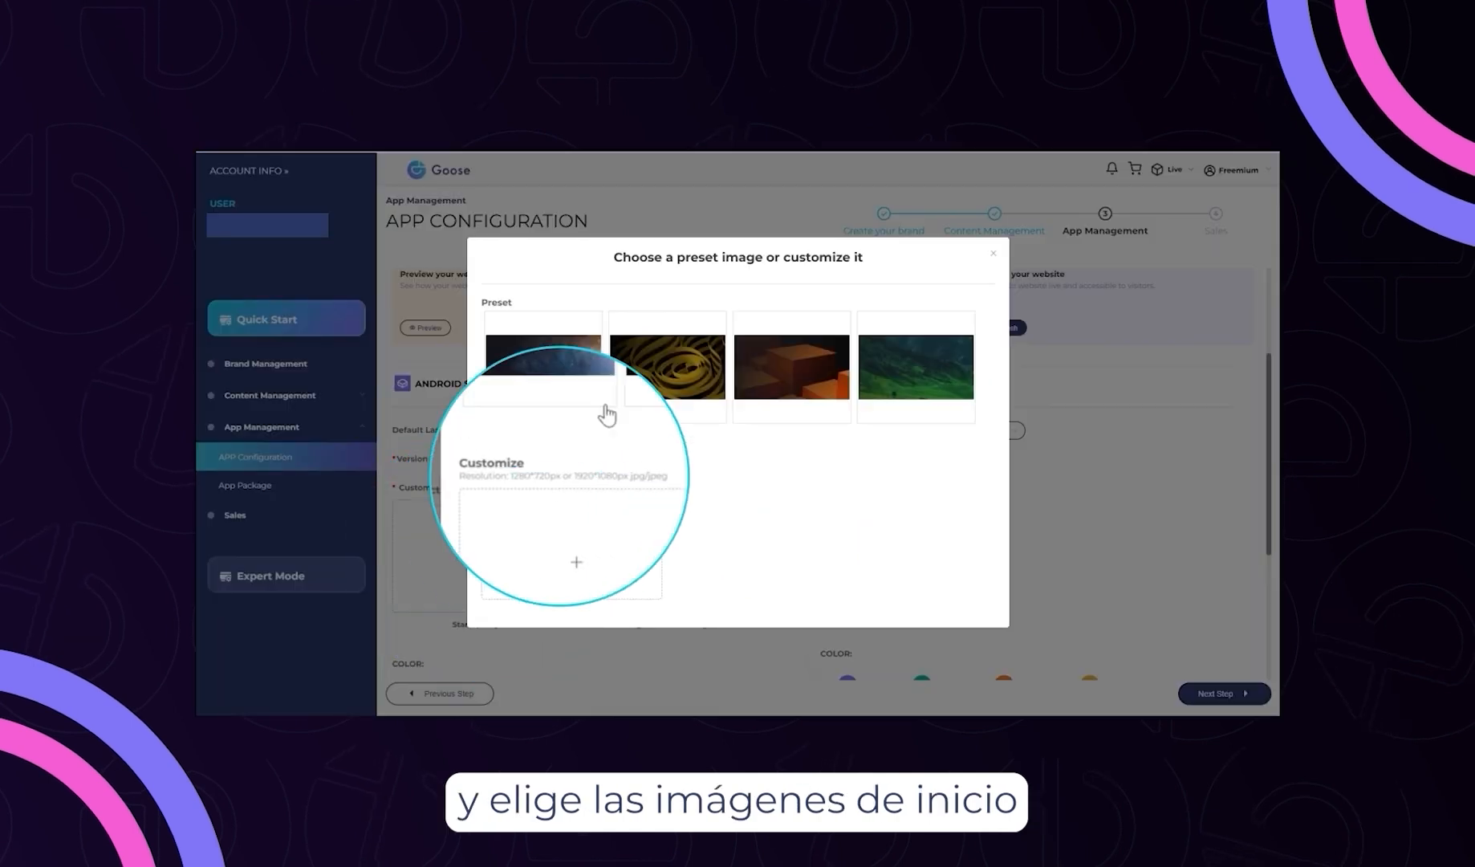
click(667, 367)
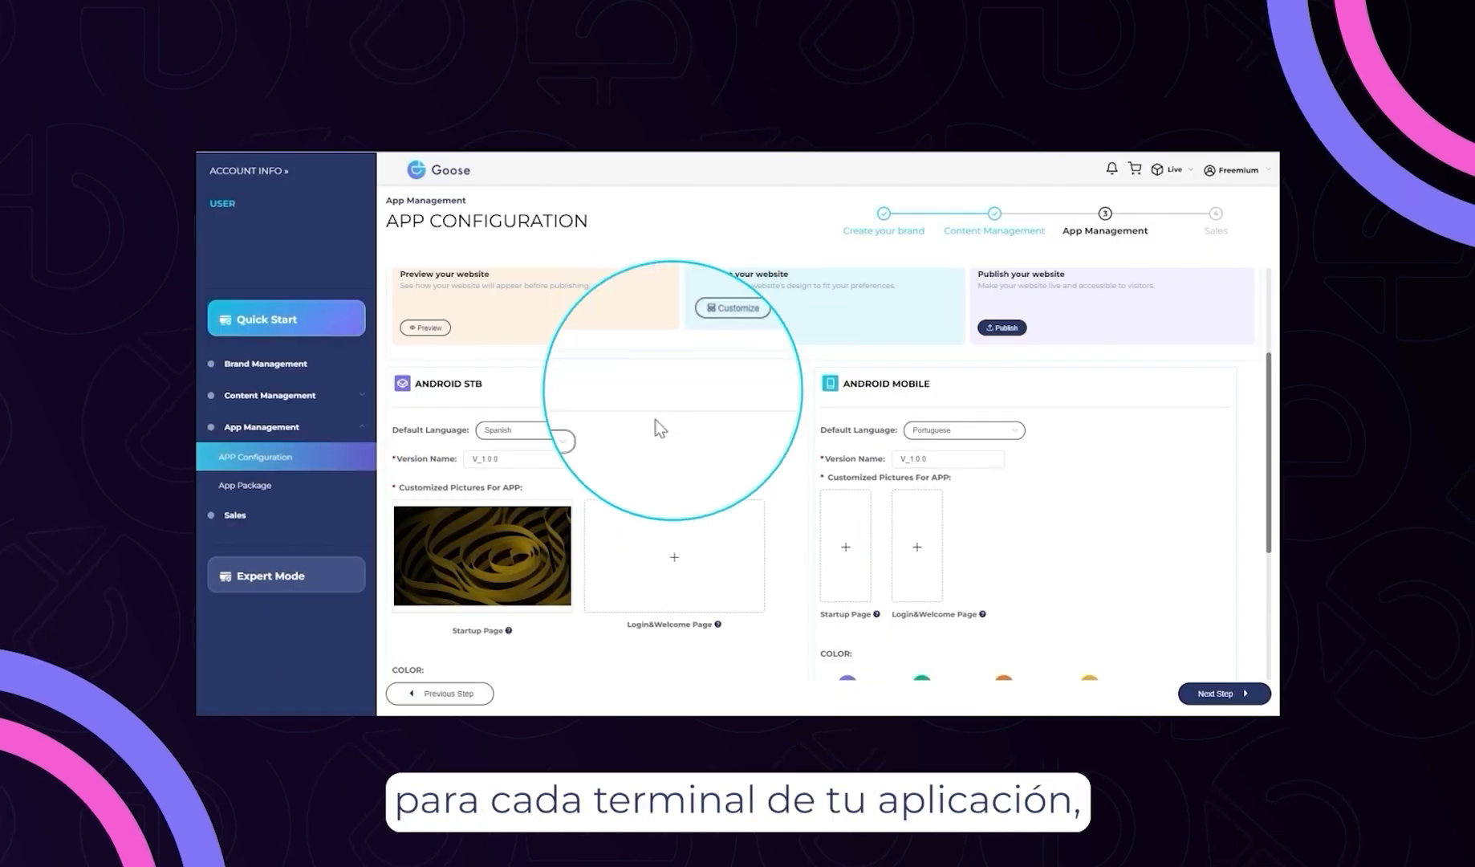
click(669, 560)
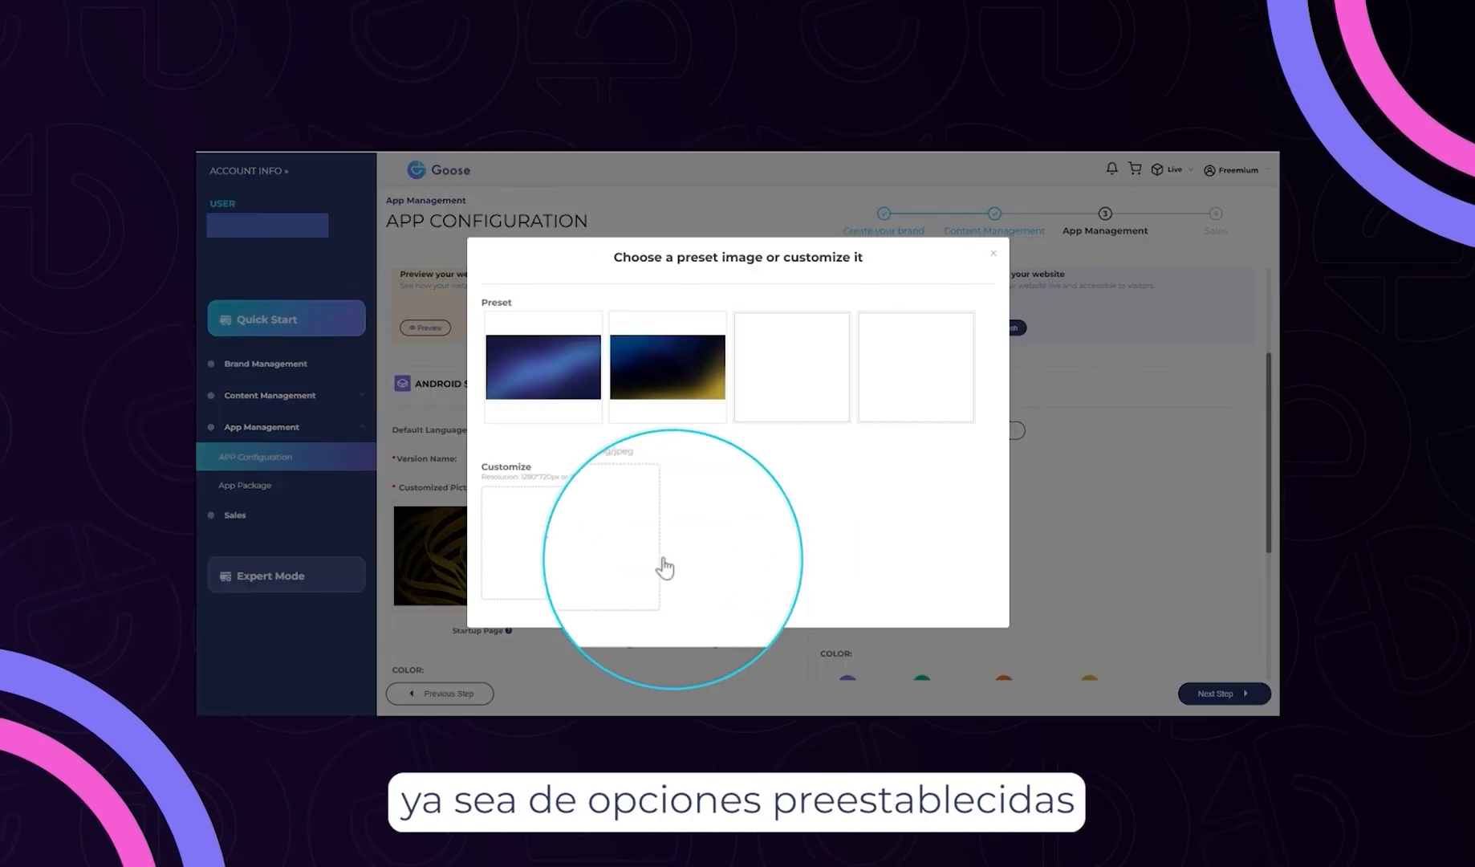
click(662, 389)
click(827, 550)
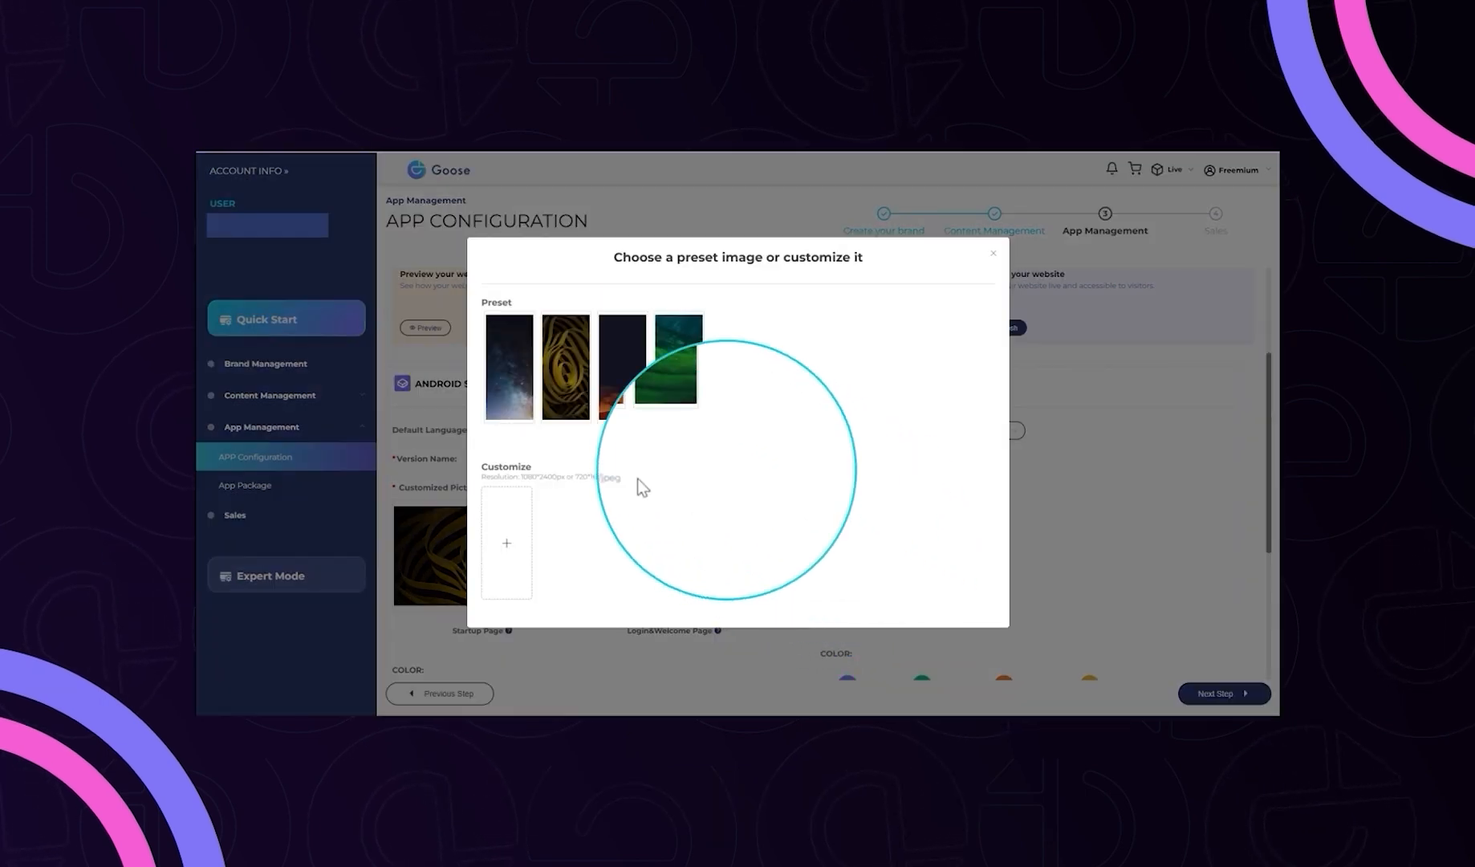
click(561, 409)
click(929, 593)
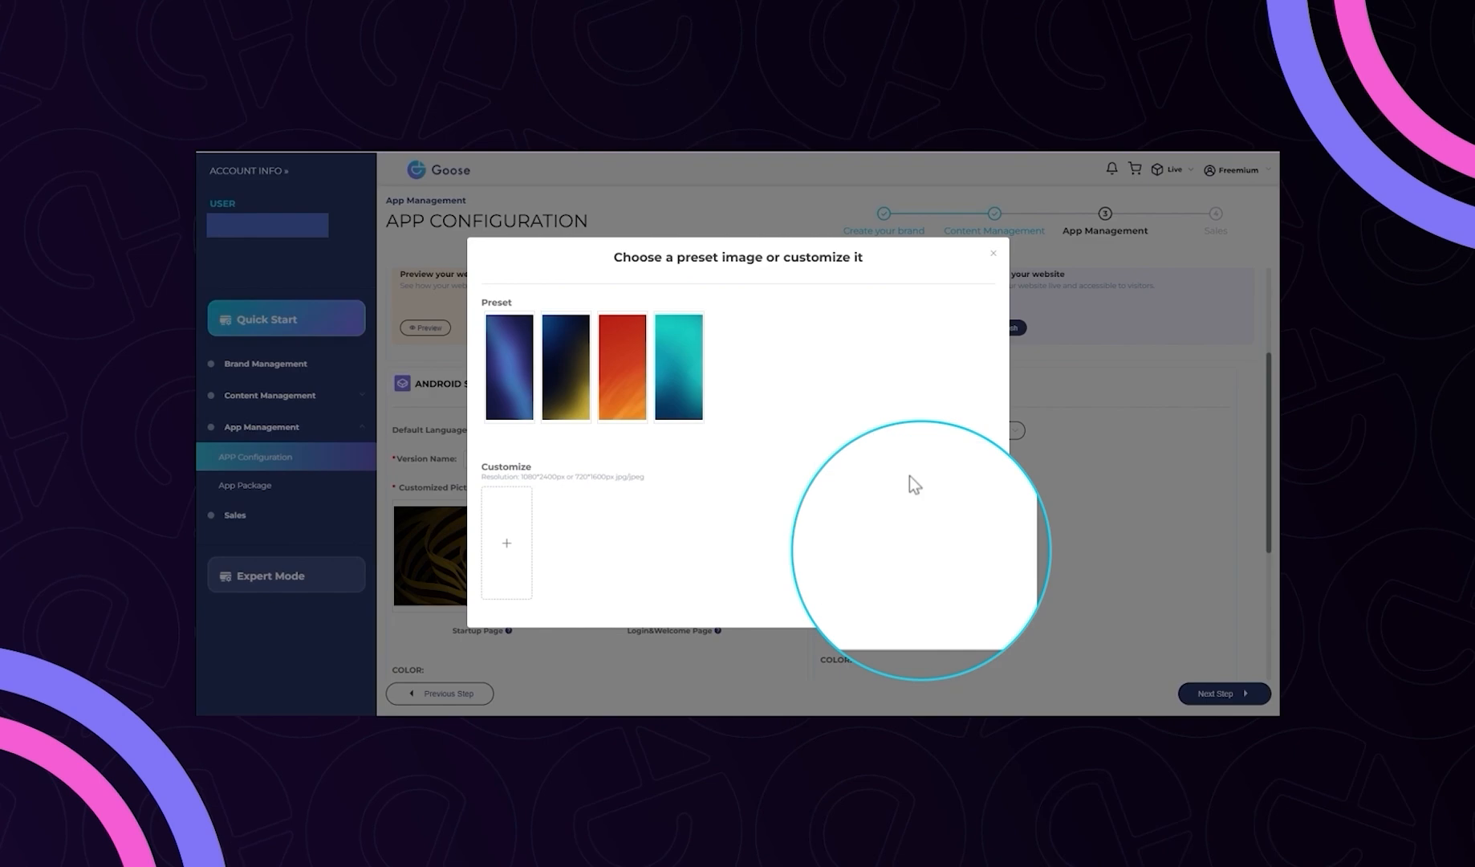
click(589, 396)
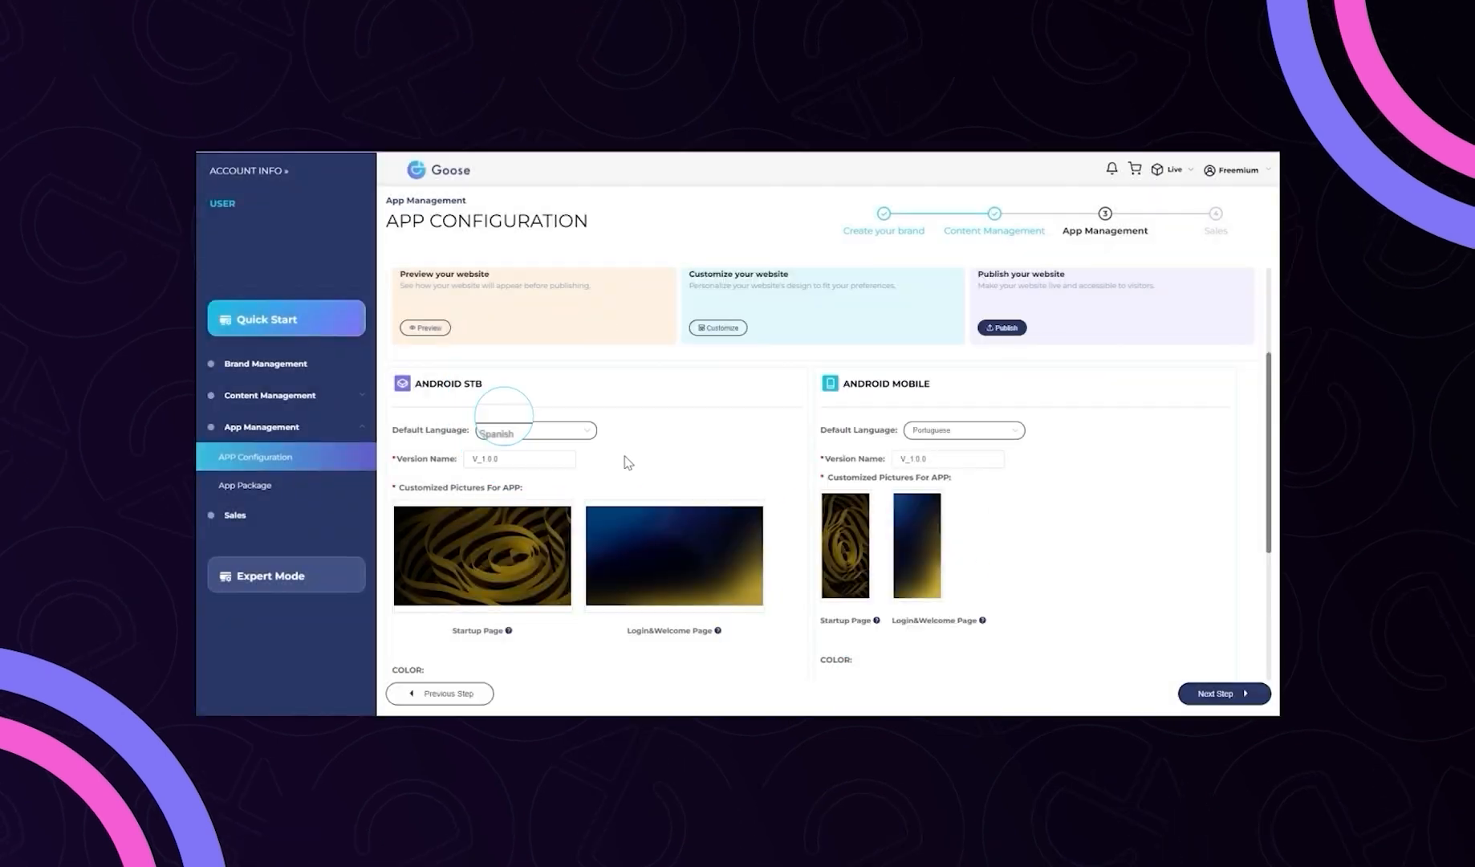
scroll(622, 462, down, 4)
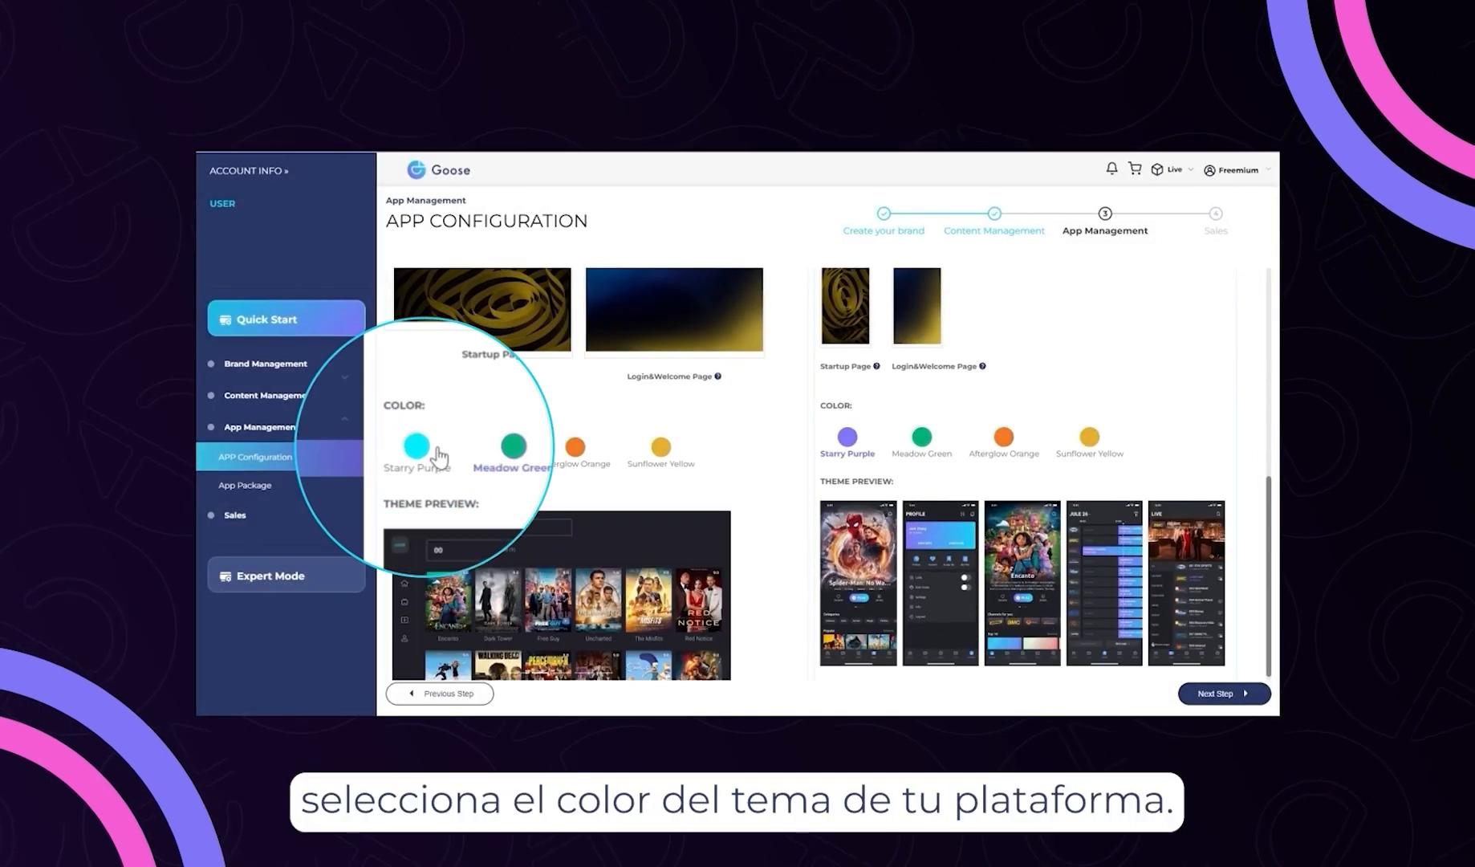
Apply the Starry Purple theme to the STB app and browse its preview screens.
click(430, 451)
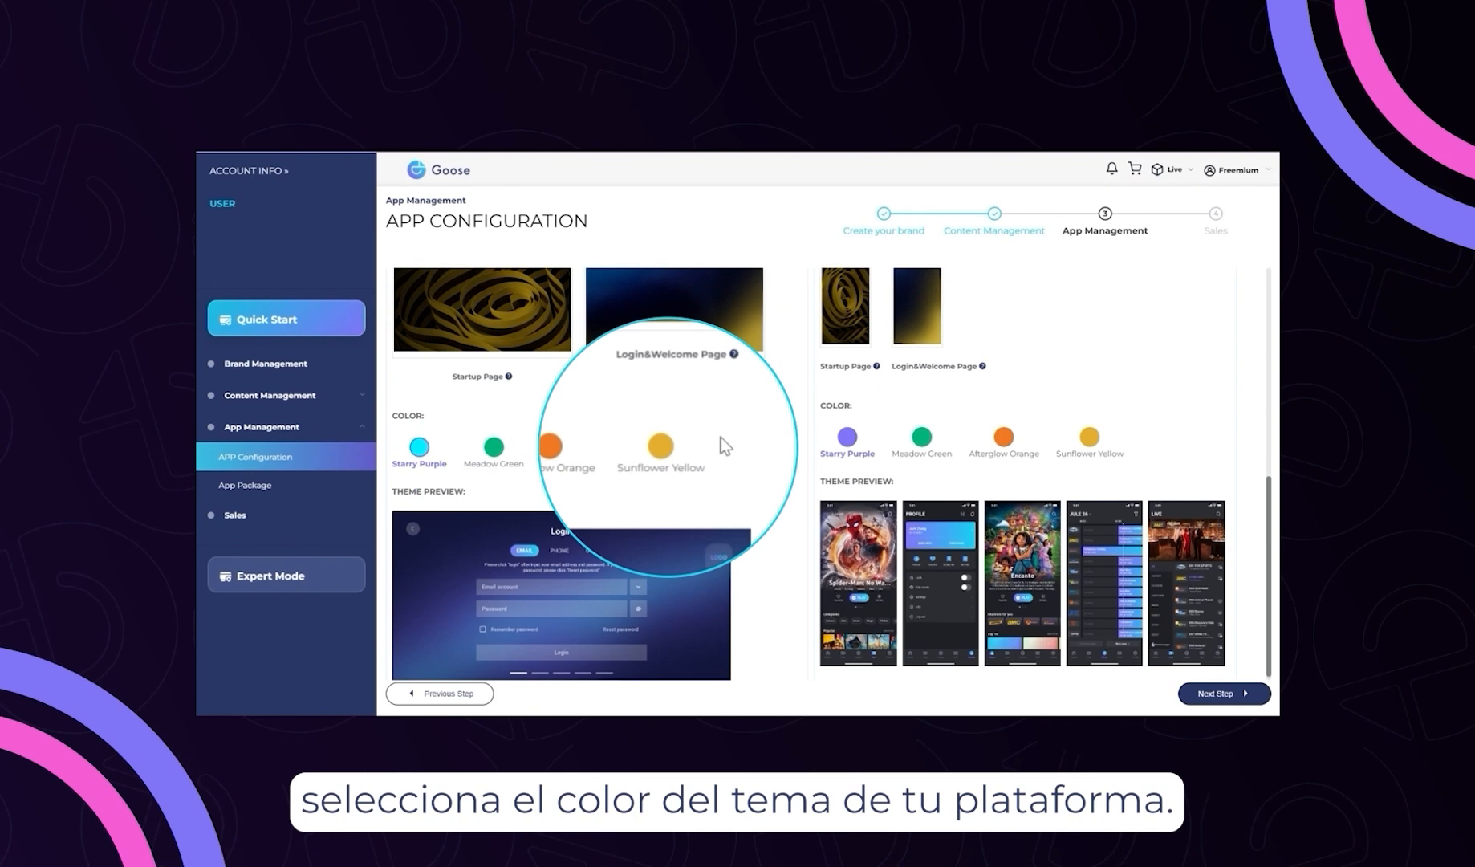
click(715, 608)
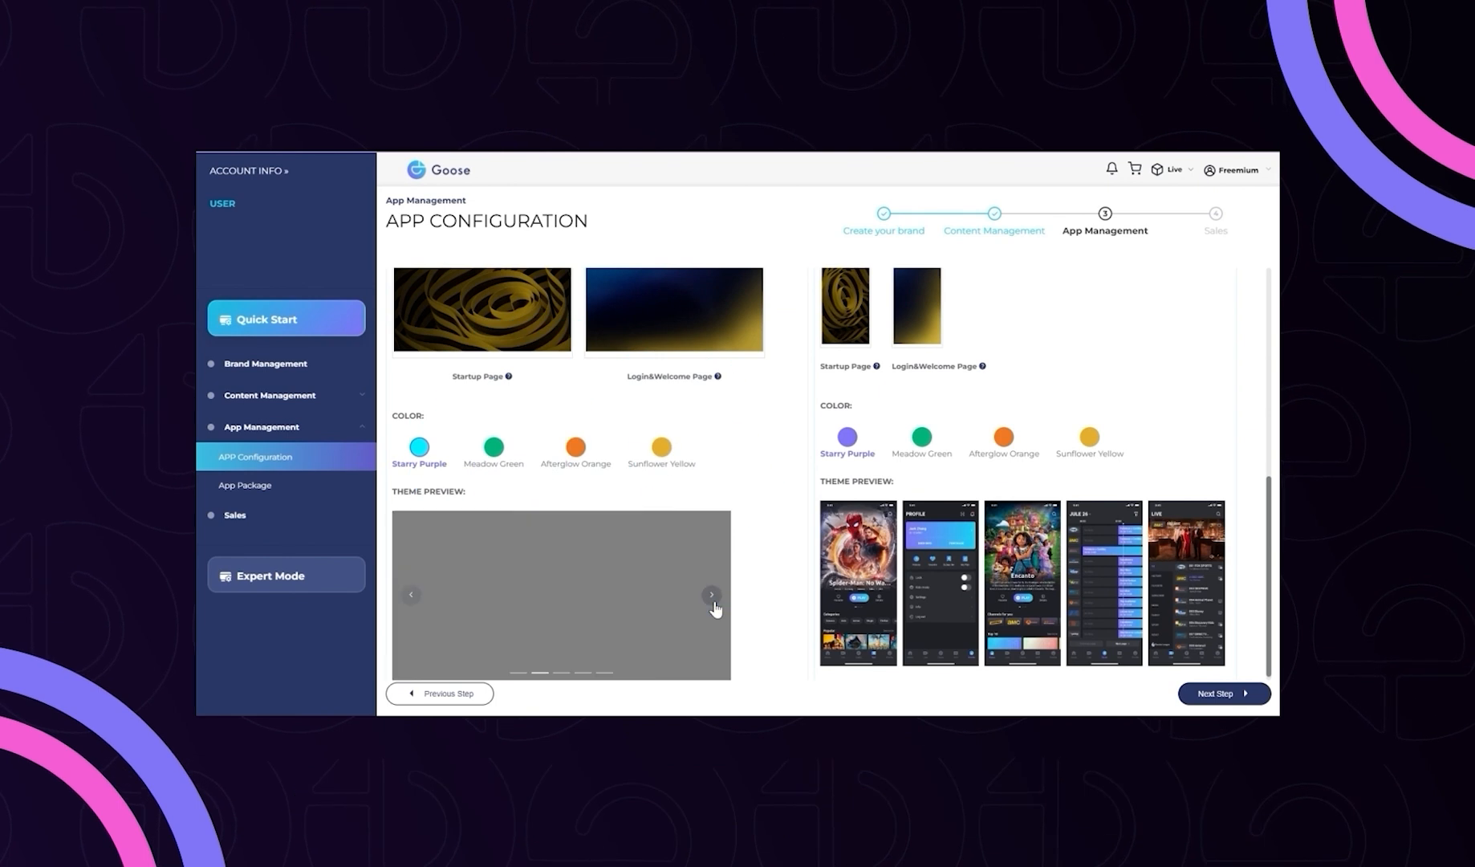
click(715, 608)
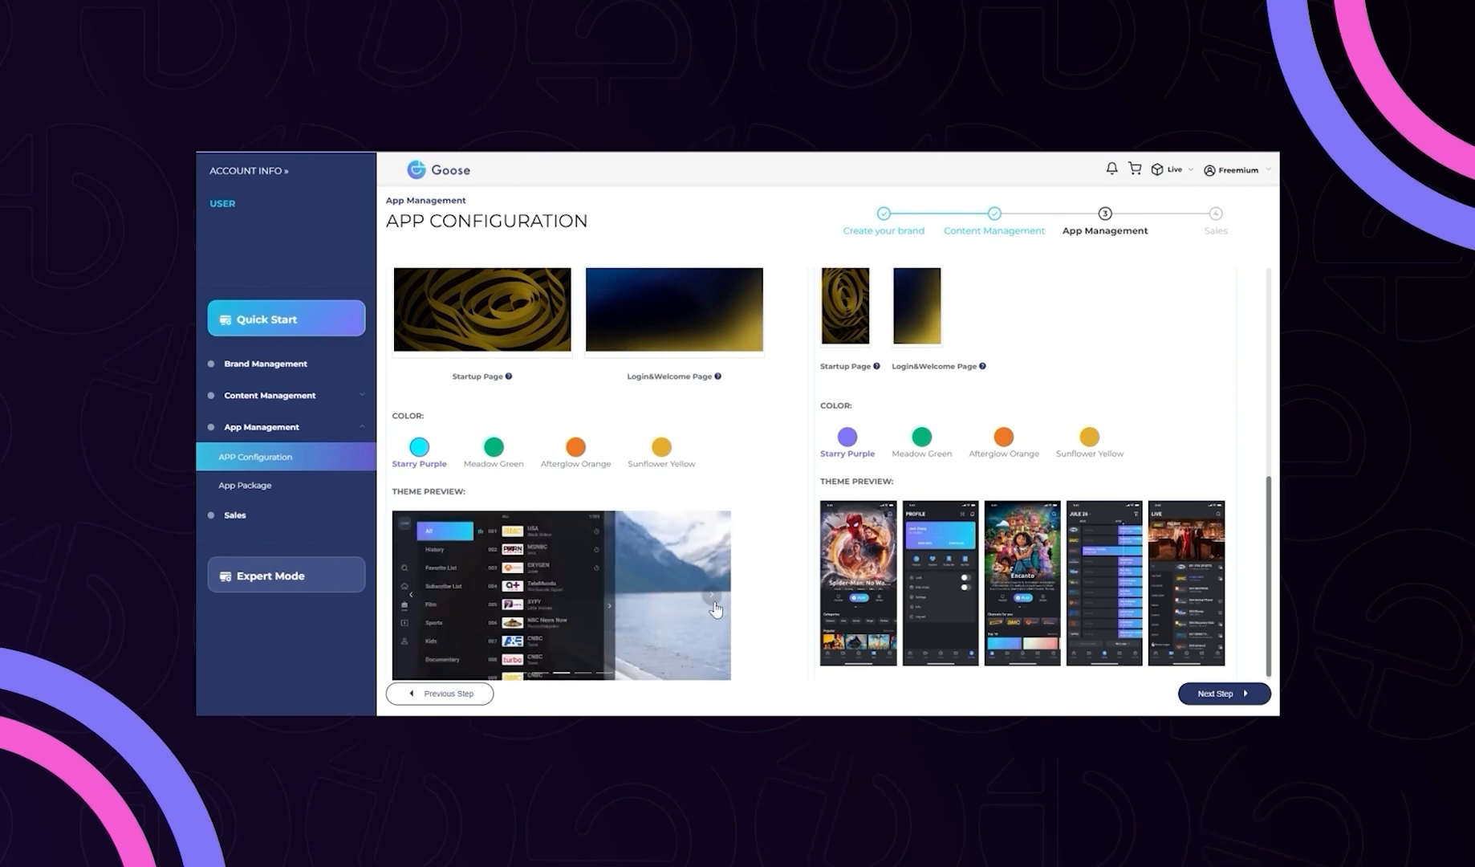
click(715, 607)
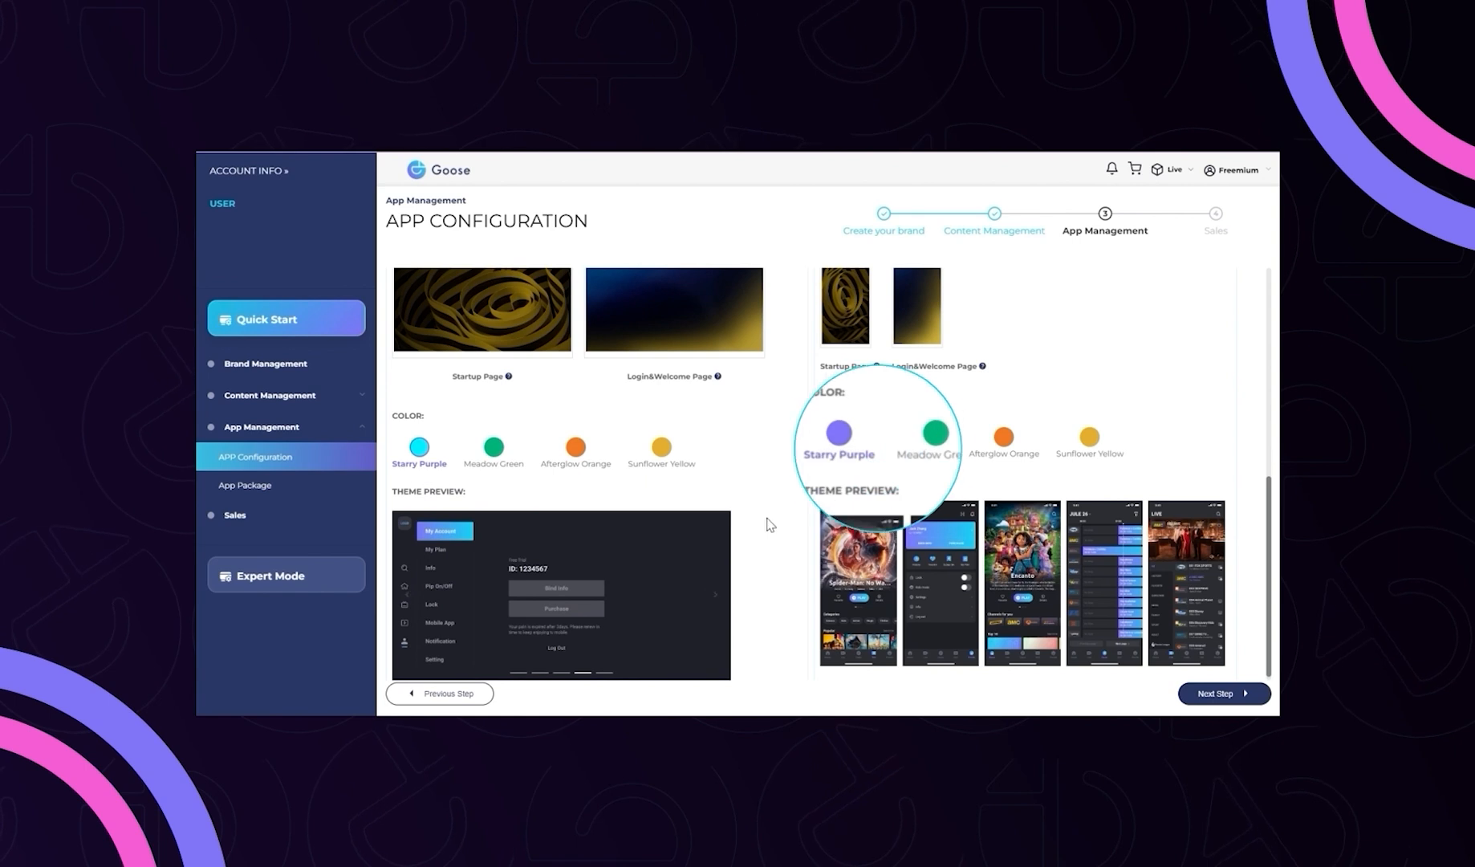
Apply the Afterglow Orange theme to the mobile app and browse its enlarged previews.
click(1003, 436)
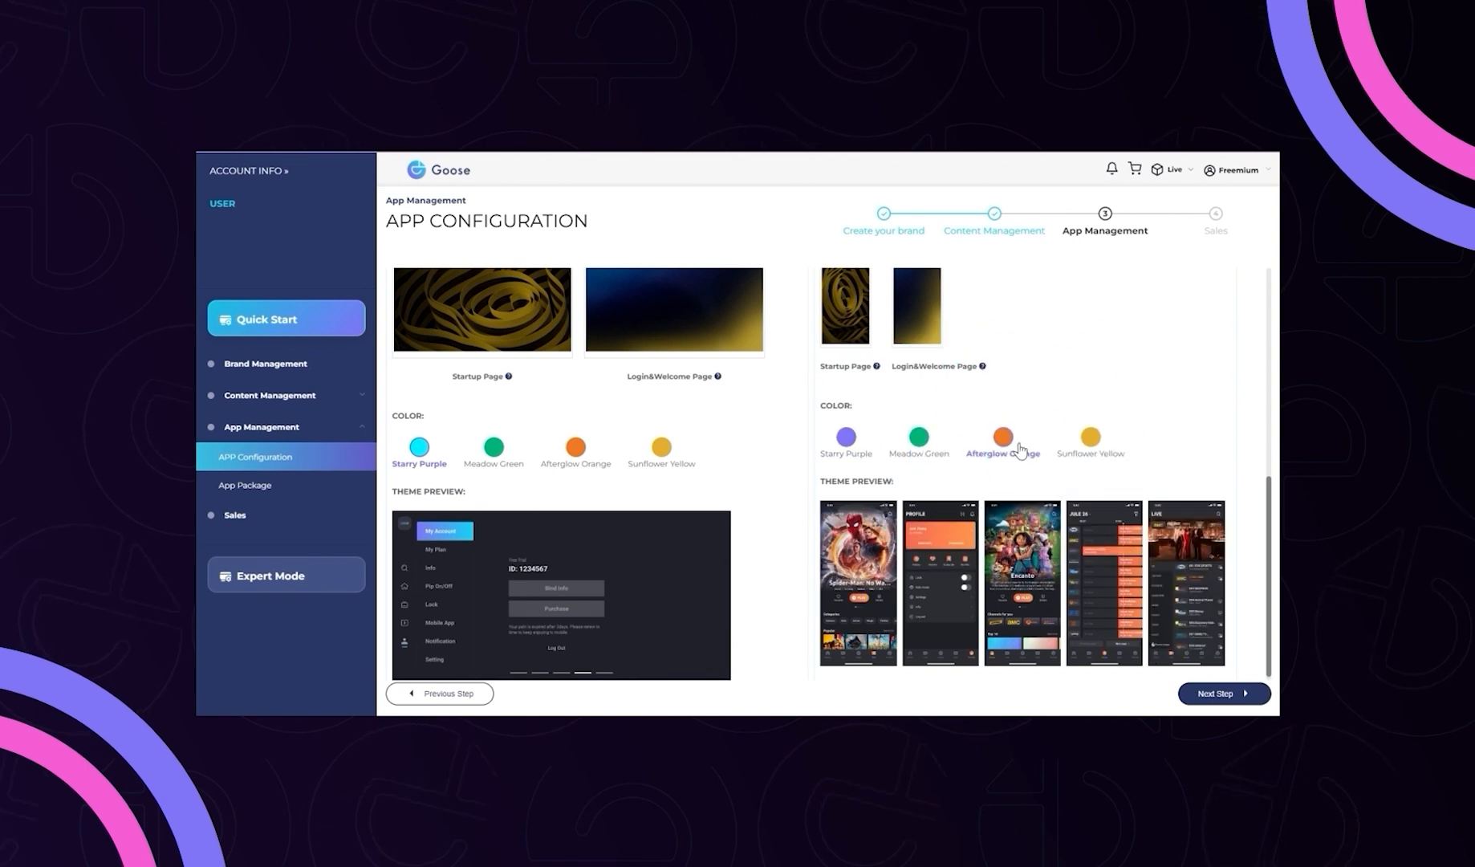
click(1219, 589)
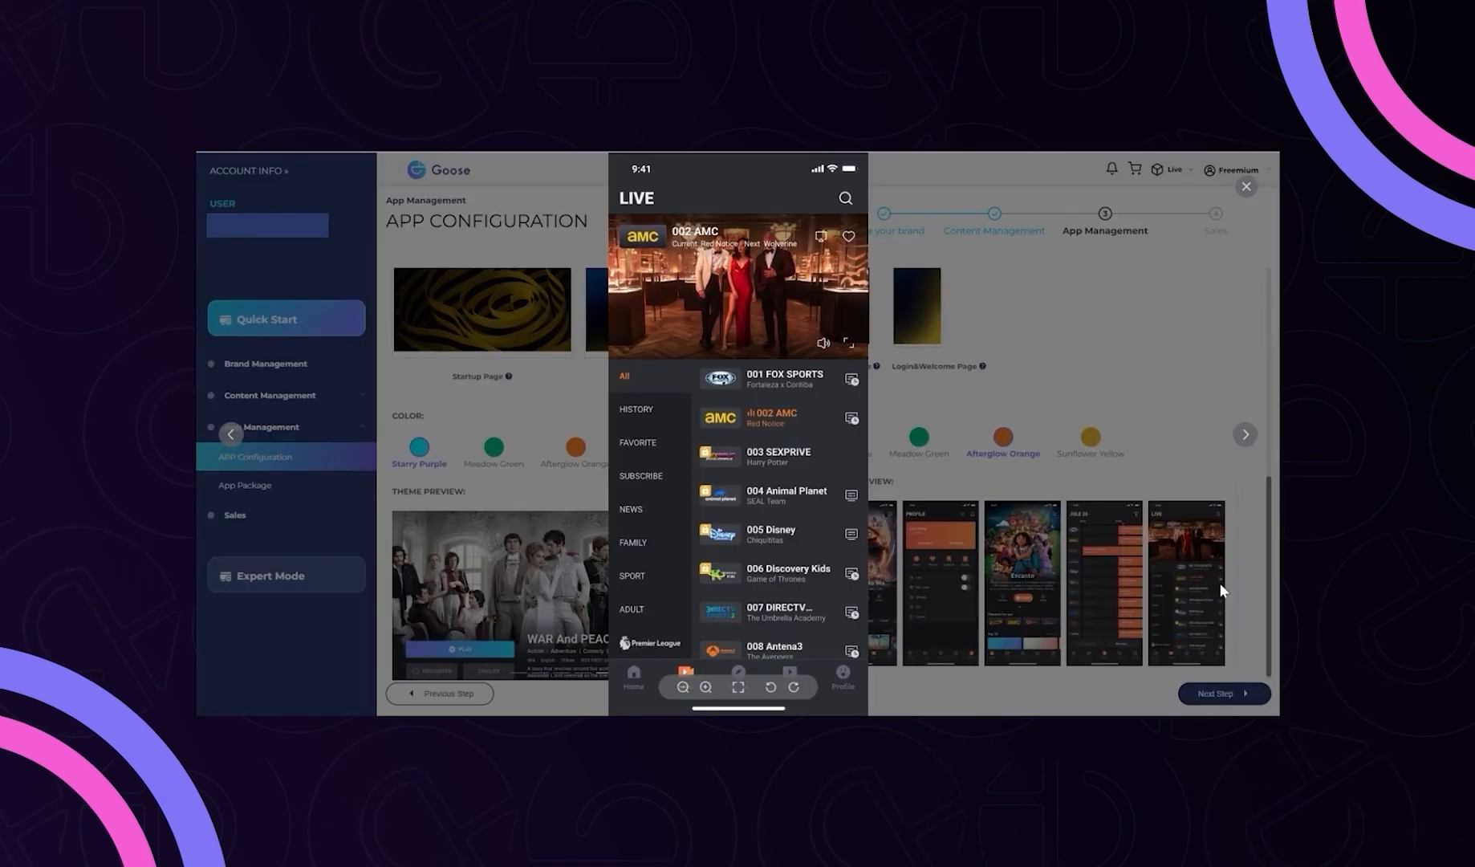
click(1255, 438)
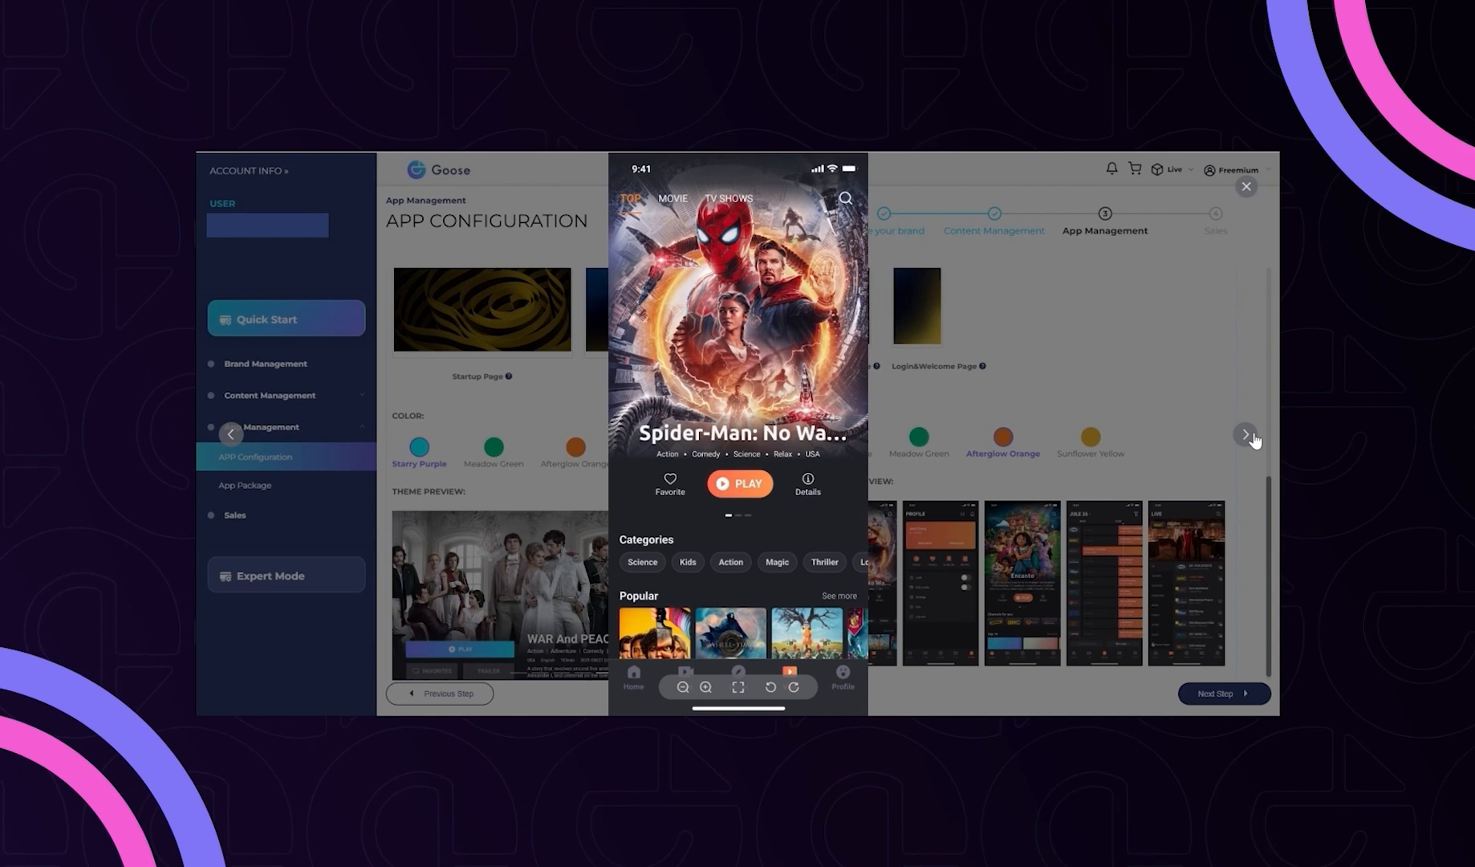
click(1255, 437)
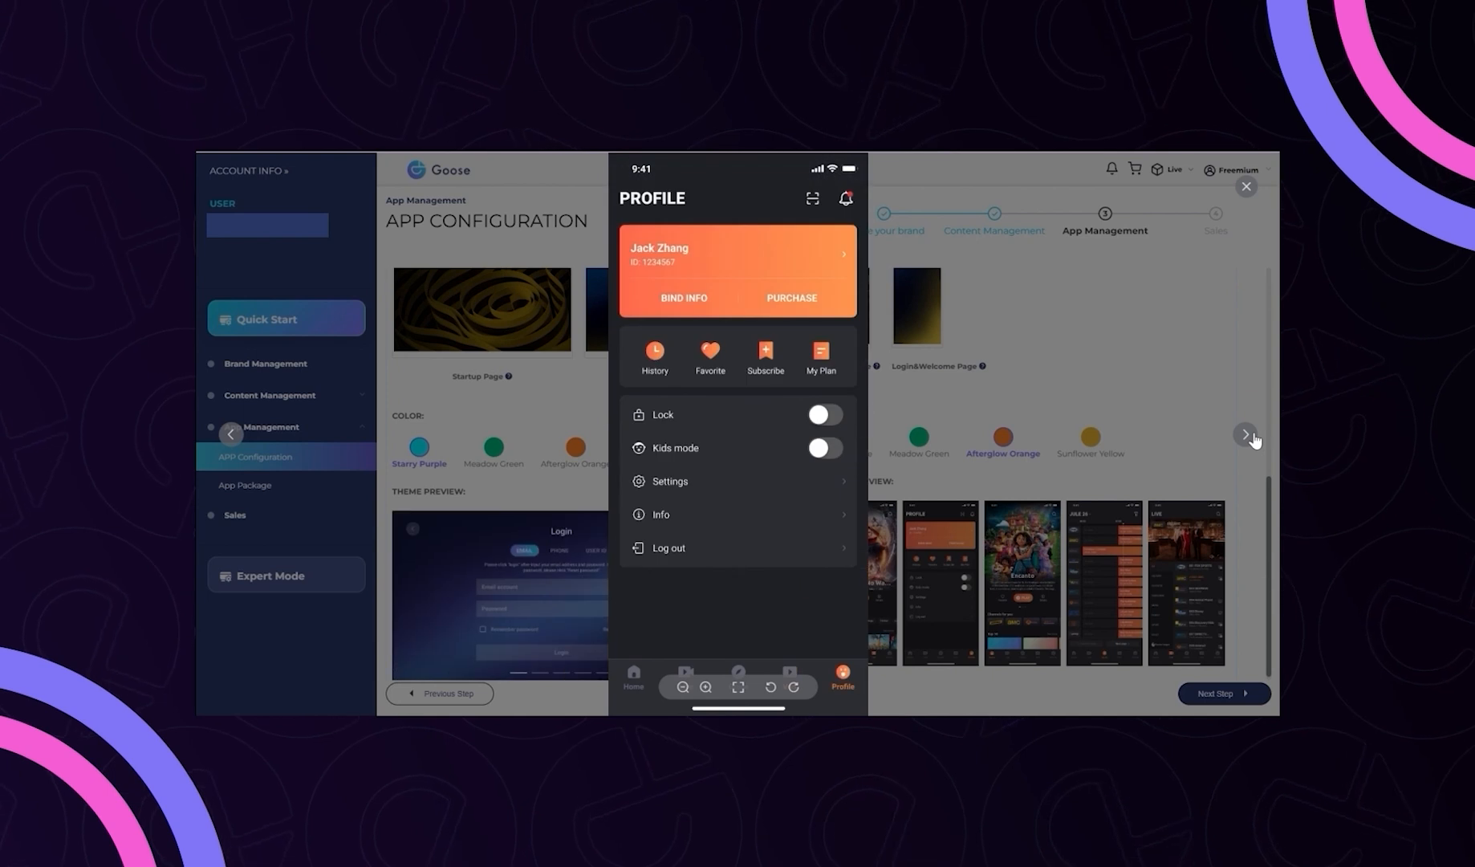
click(1254, 440)
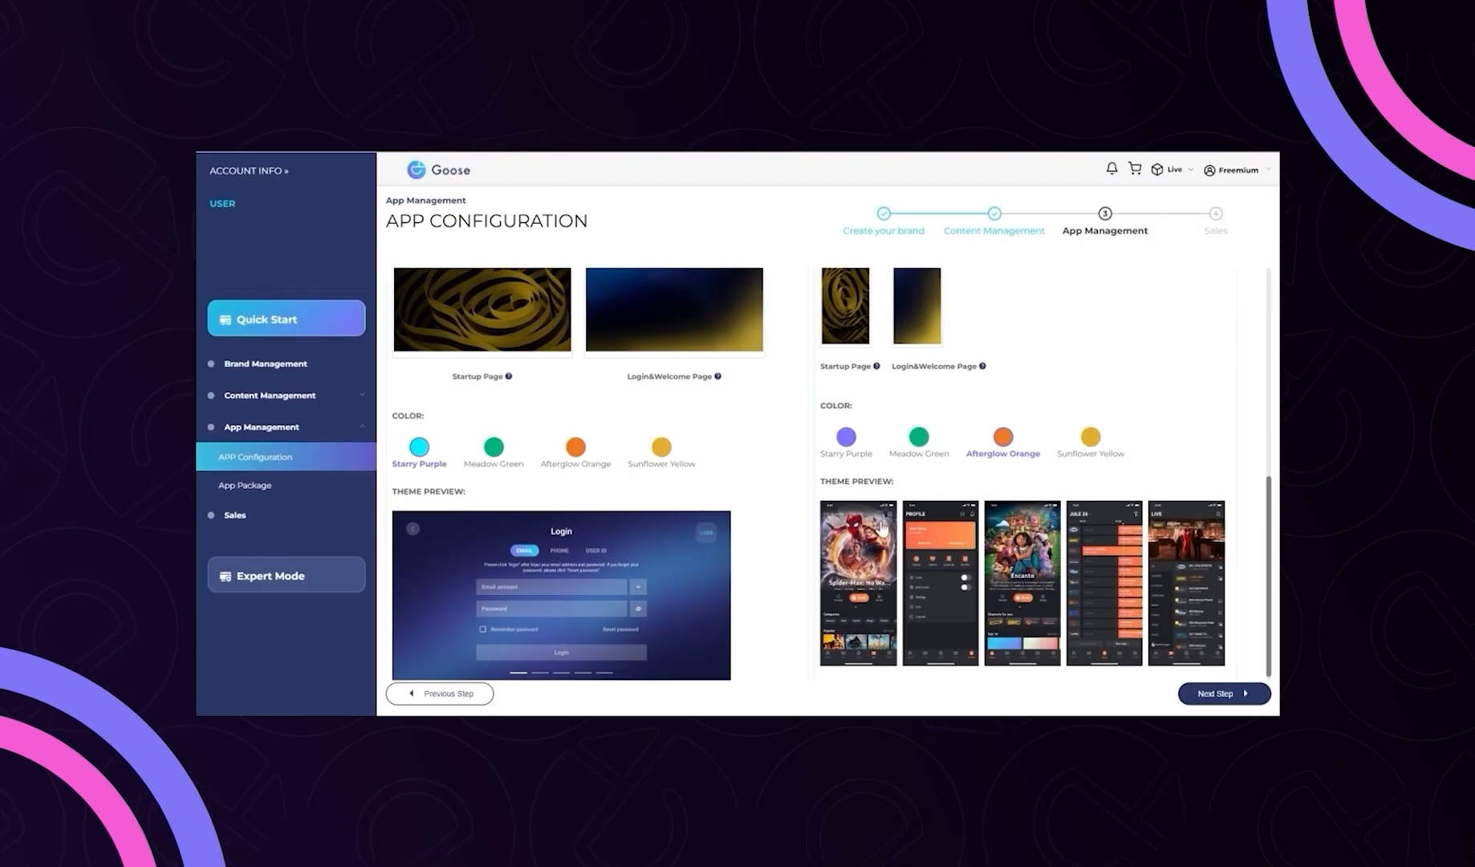
scroll(786, 549, up, 1)
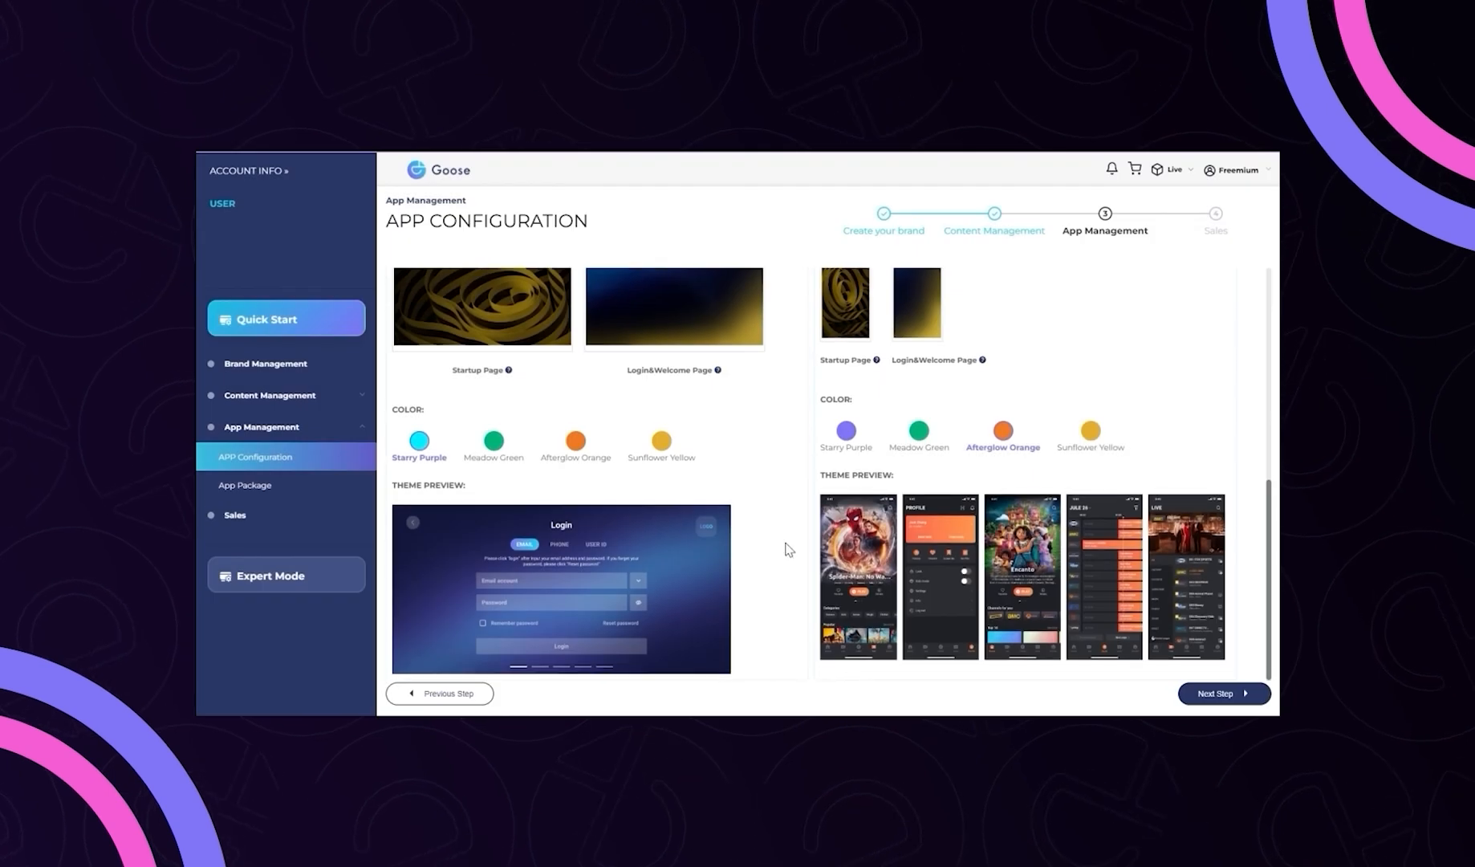
scroll(786, 549, up, 3)
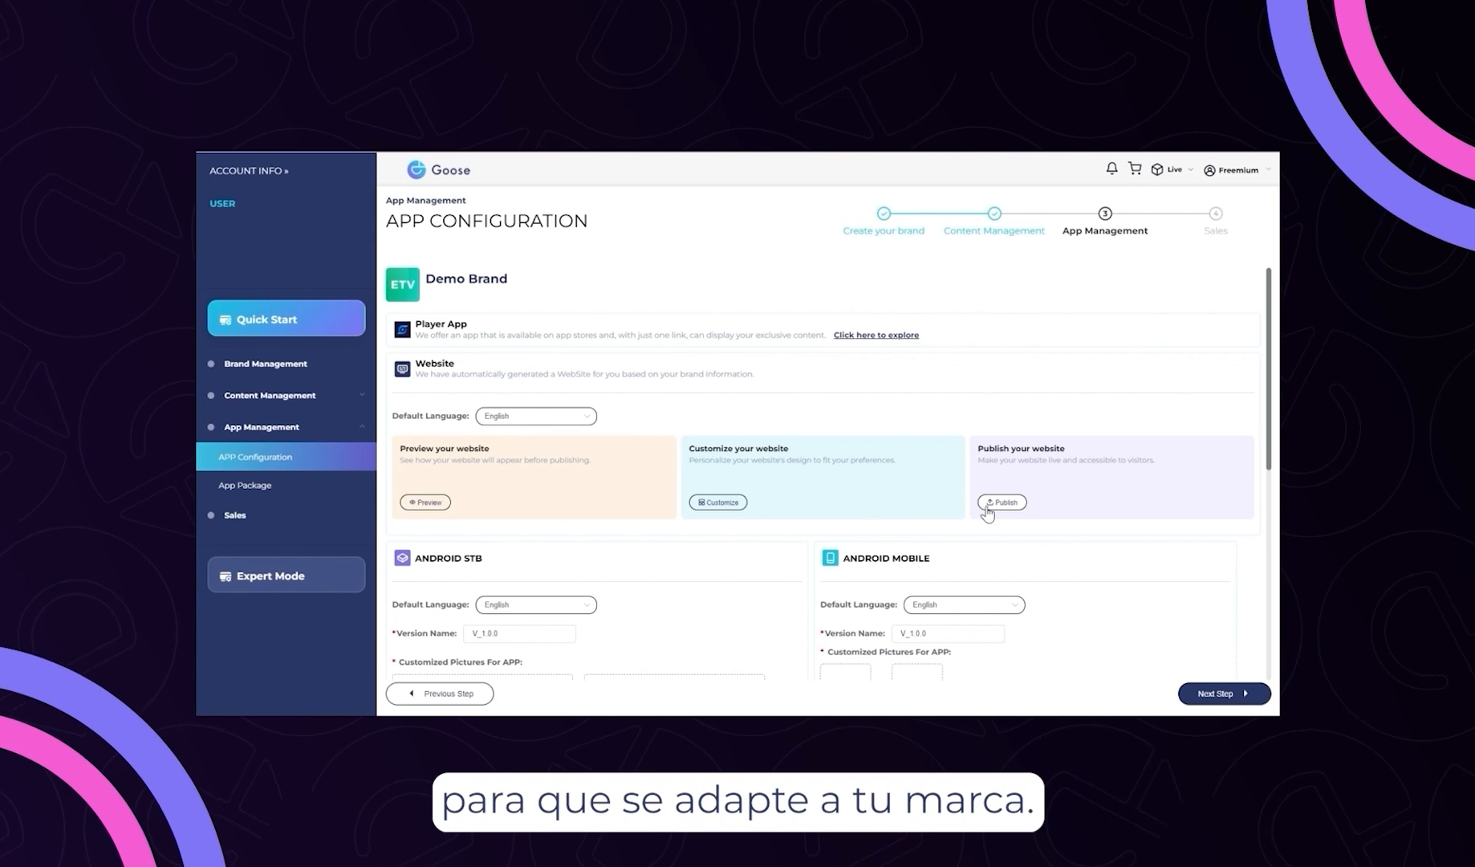
Choose Customize for the website and accept losing unsaved changes.
click(727, 504)
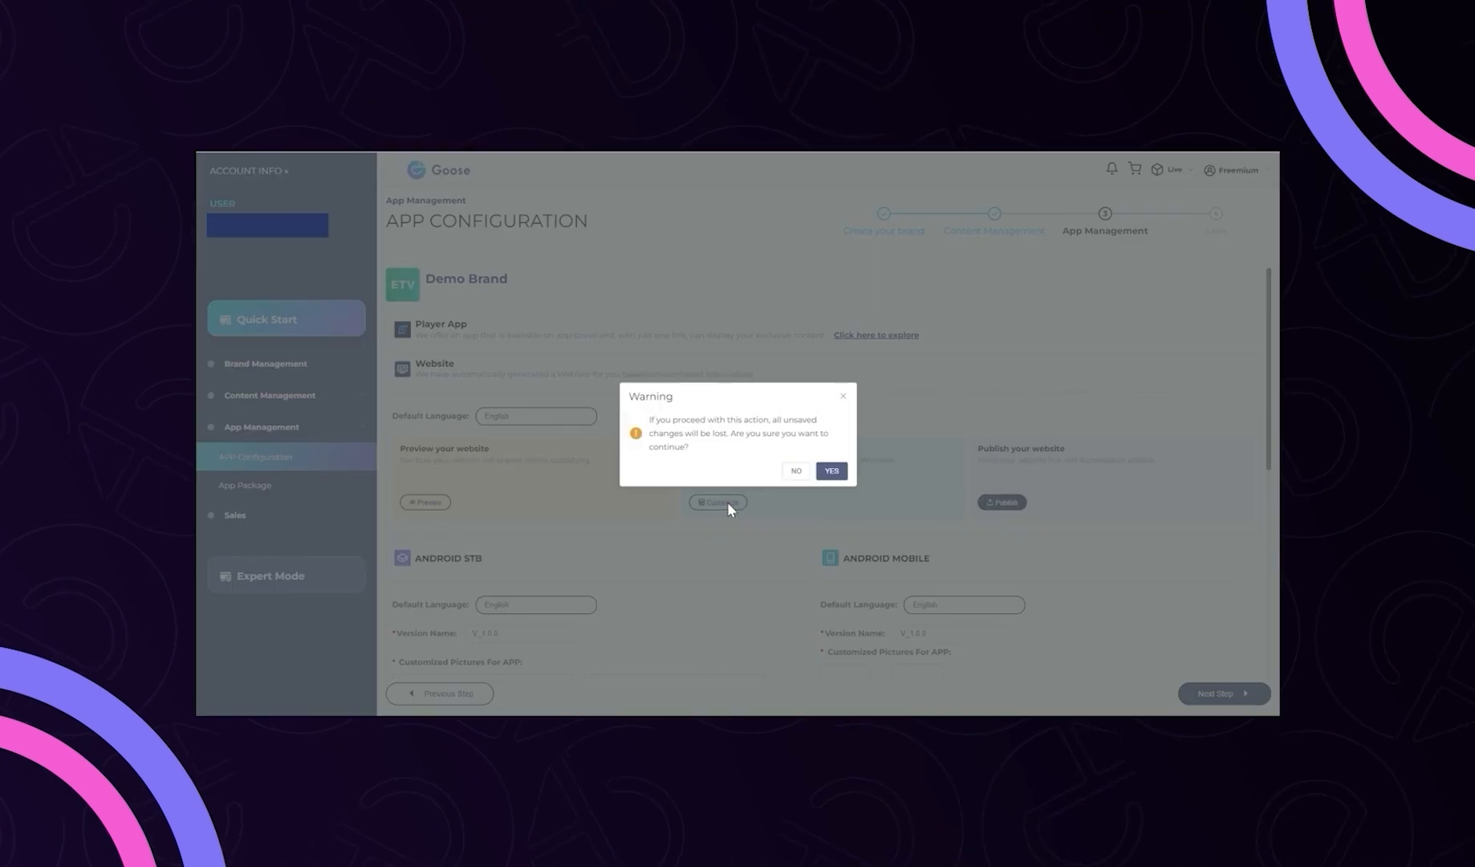
click(844, 472)
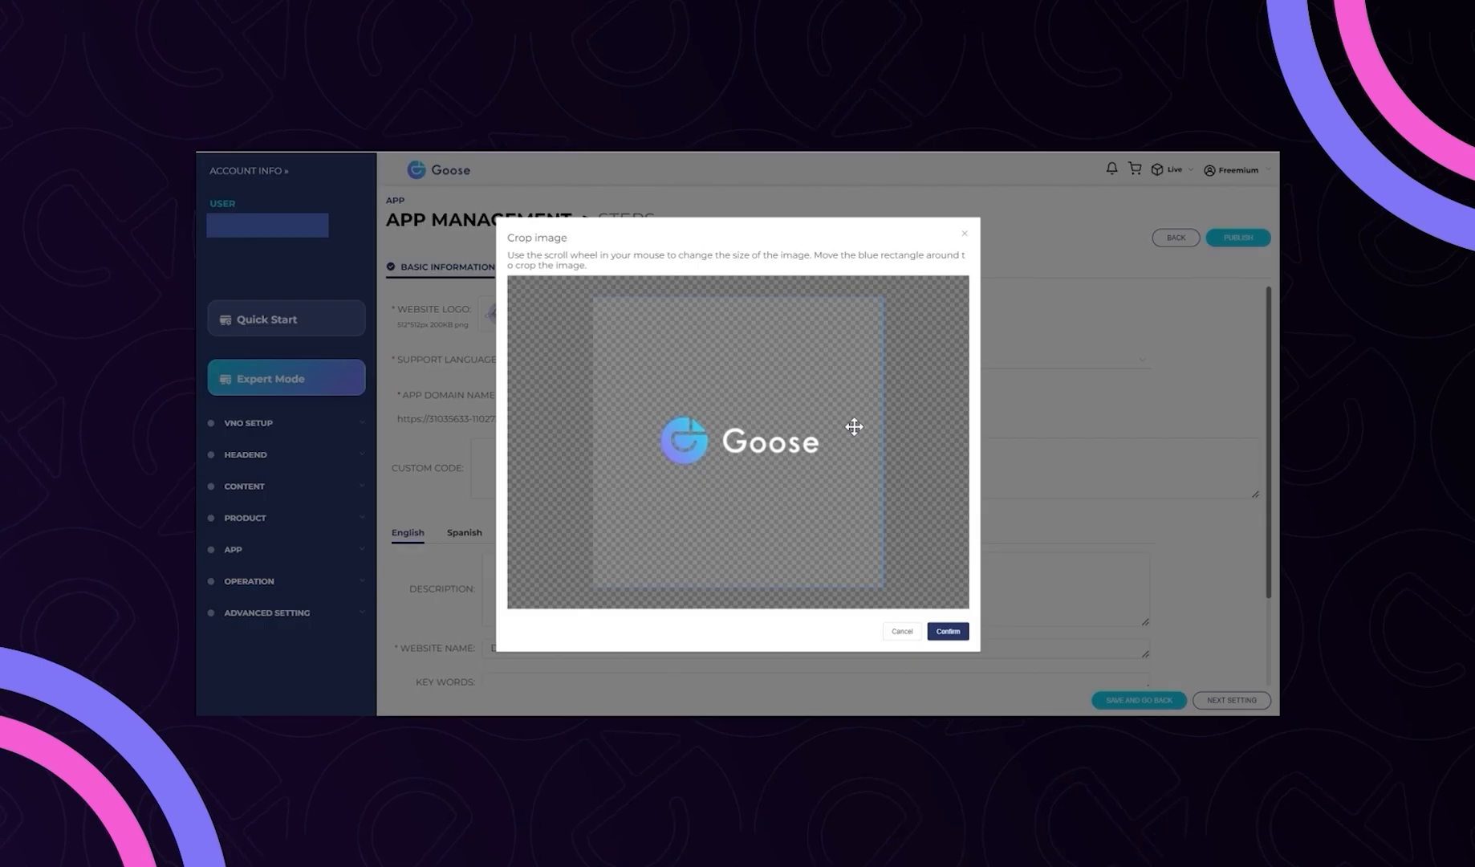
Confirm the cropped Goose image as the website logo.
scroll(783, 487, up, 3)
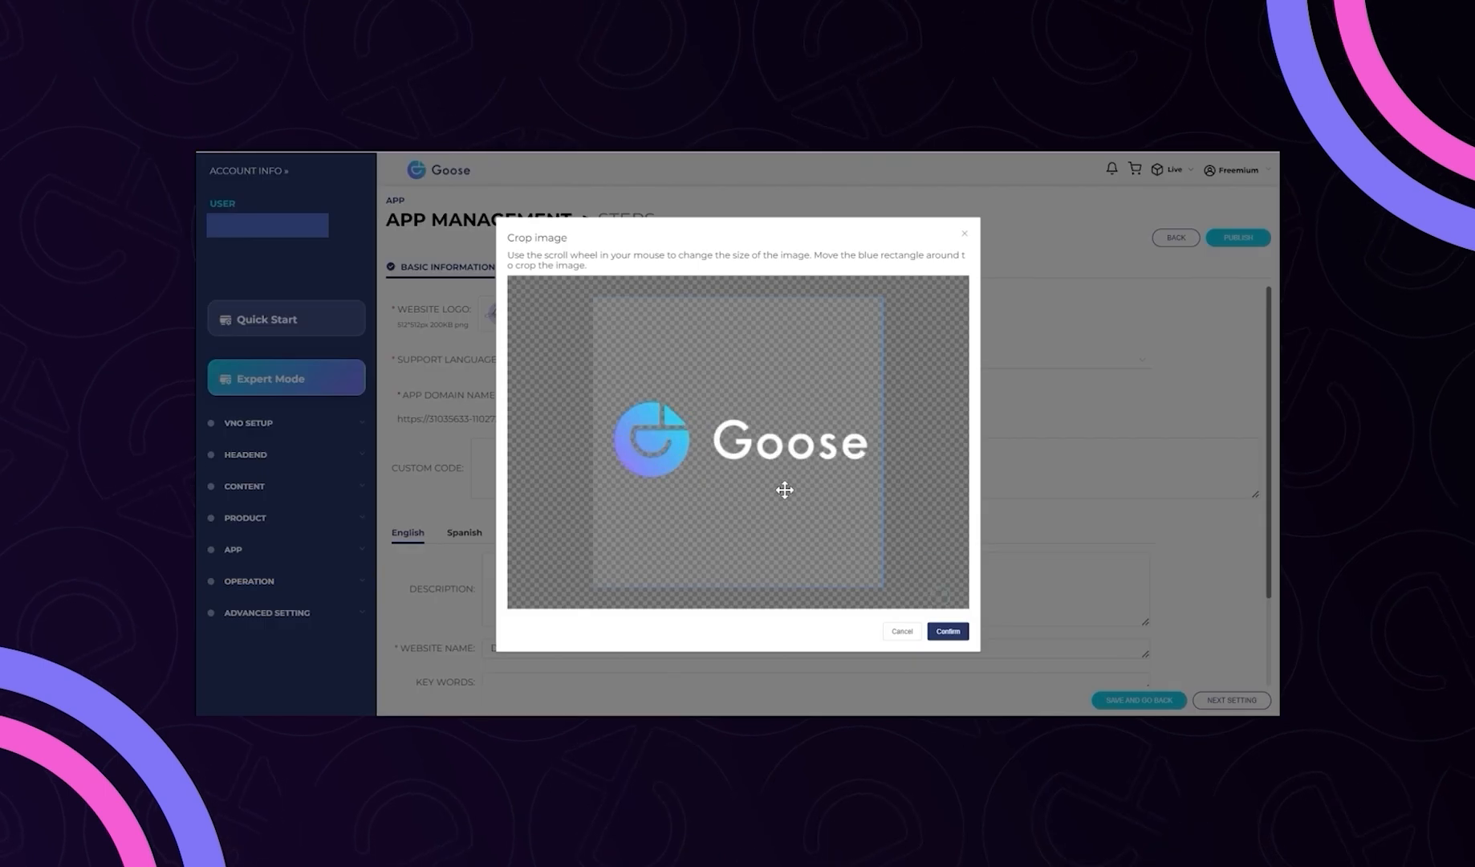
click(948, 631)
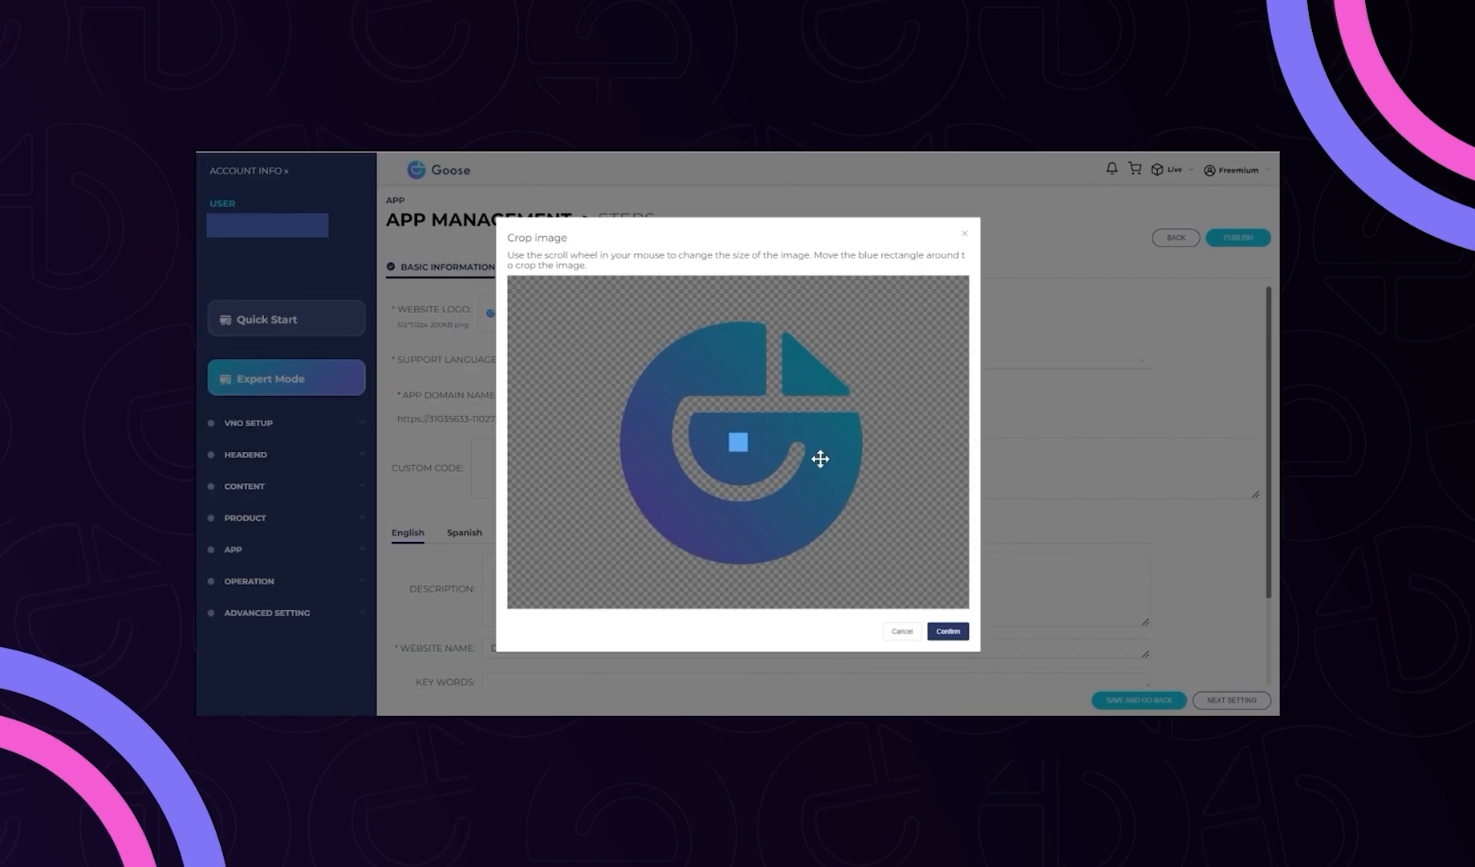
scroll(820, 458, down, 10)
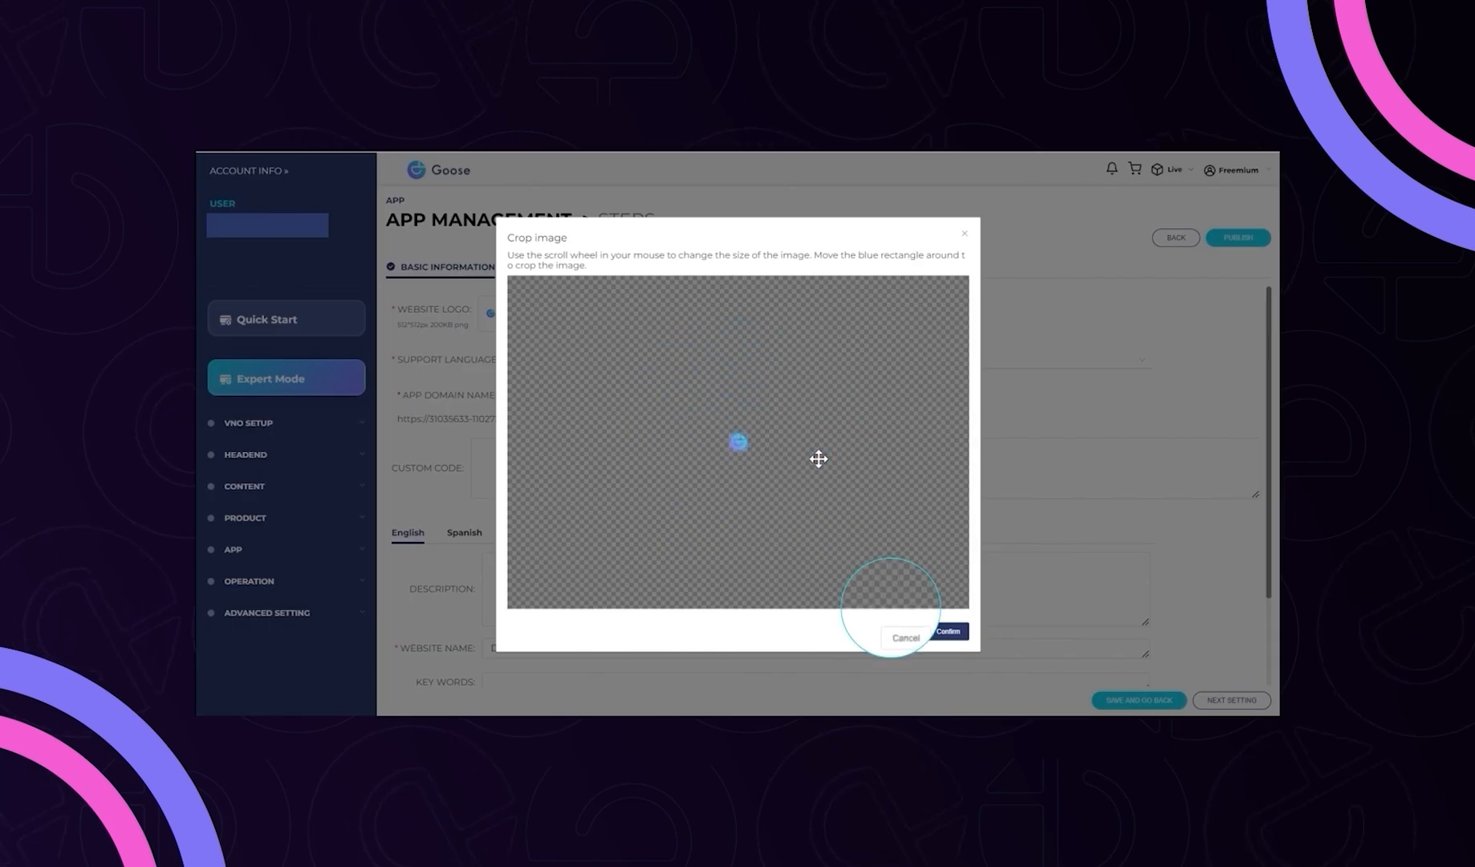
Confirm the logo crop and enter 'Type your Brand´s description' as the site description.
click(948, 631)
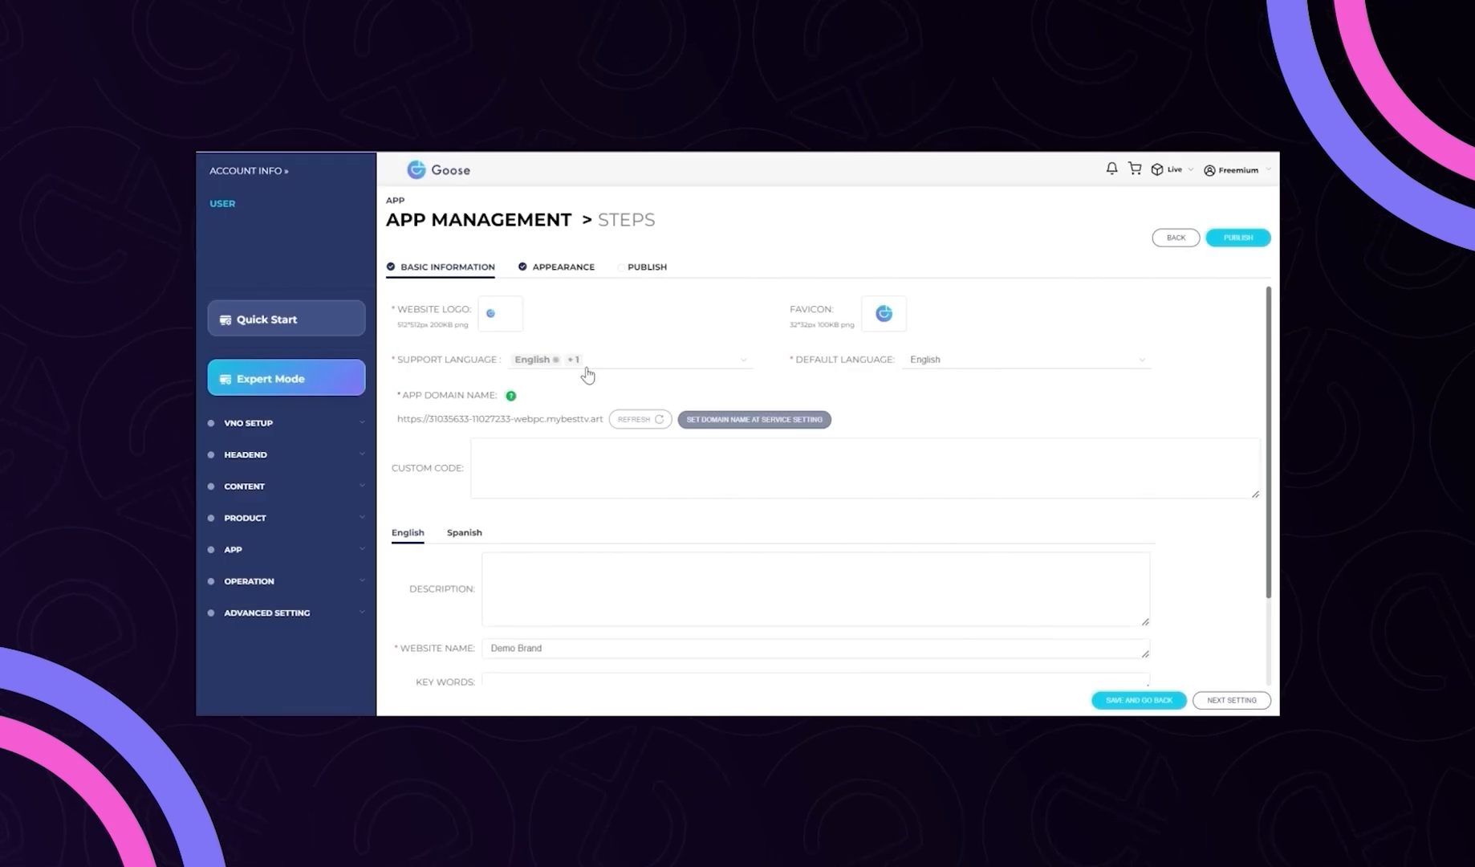
scroll(562, 466, down, 2)
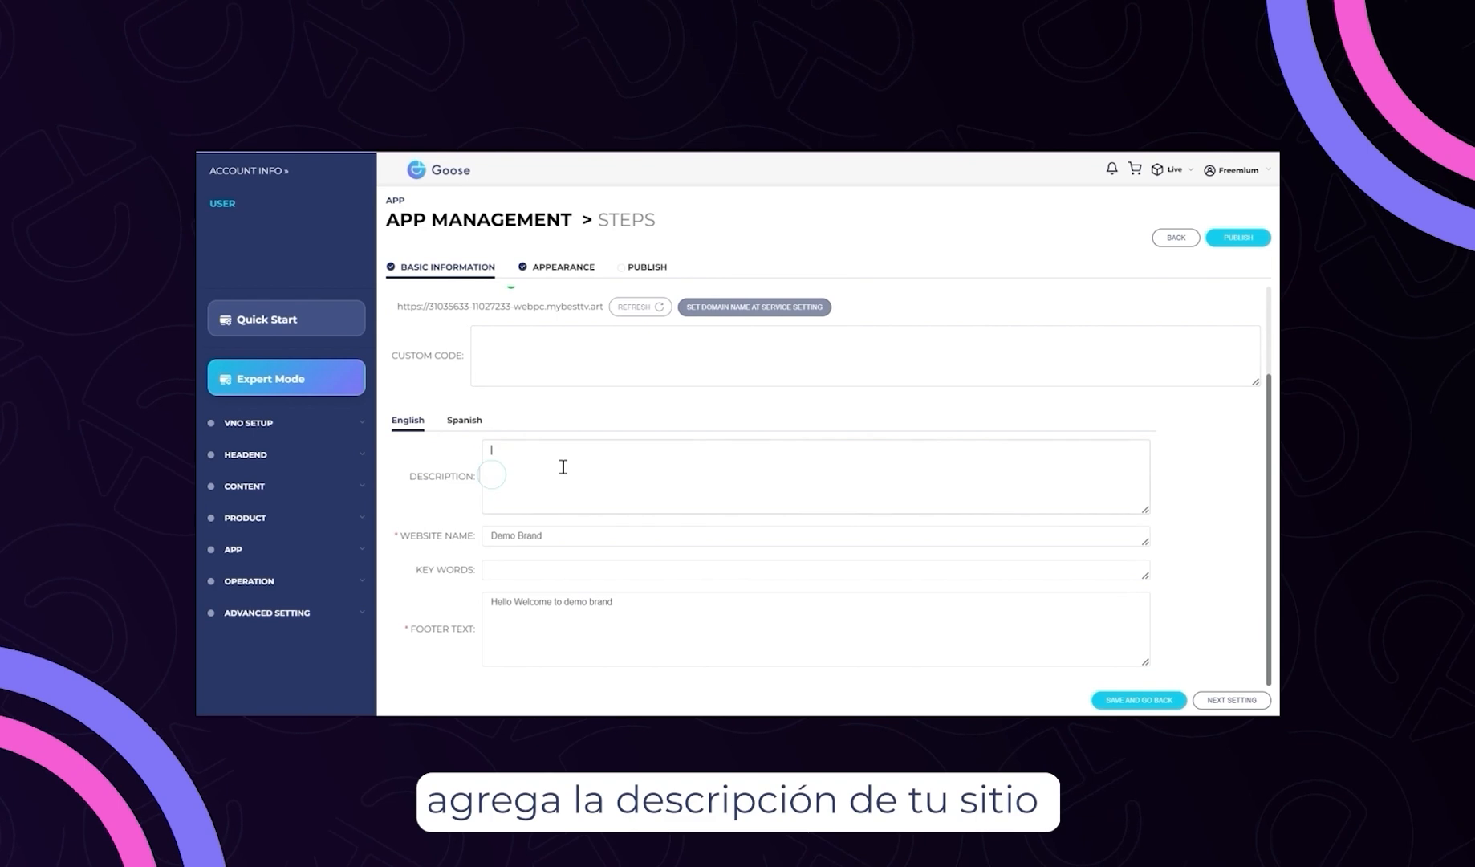
click(563, 463)
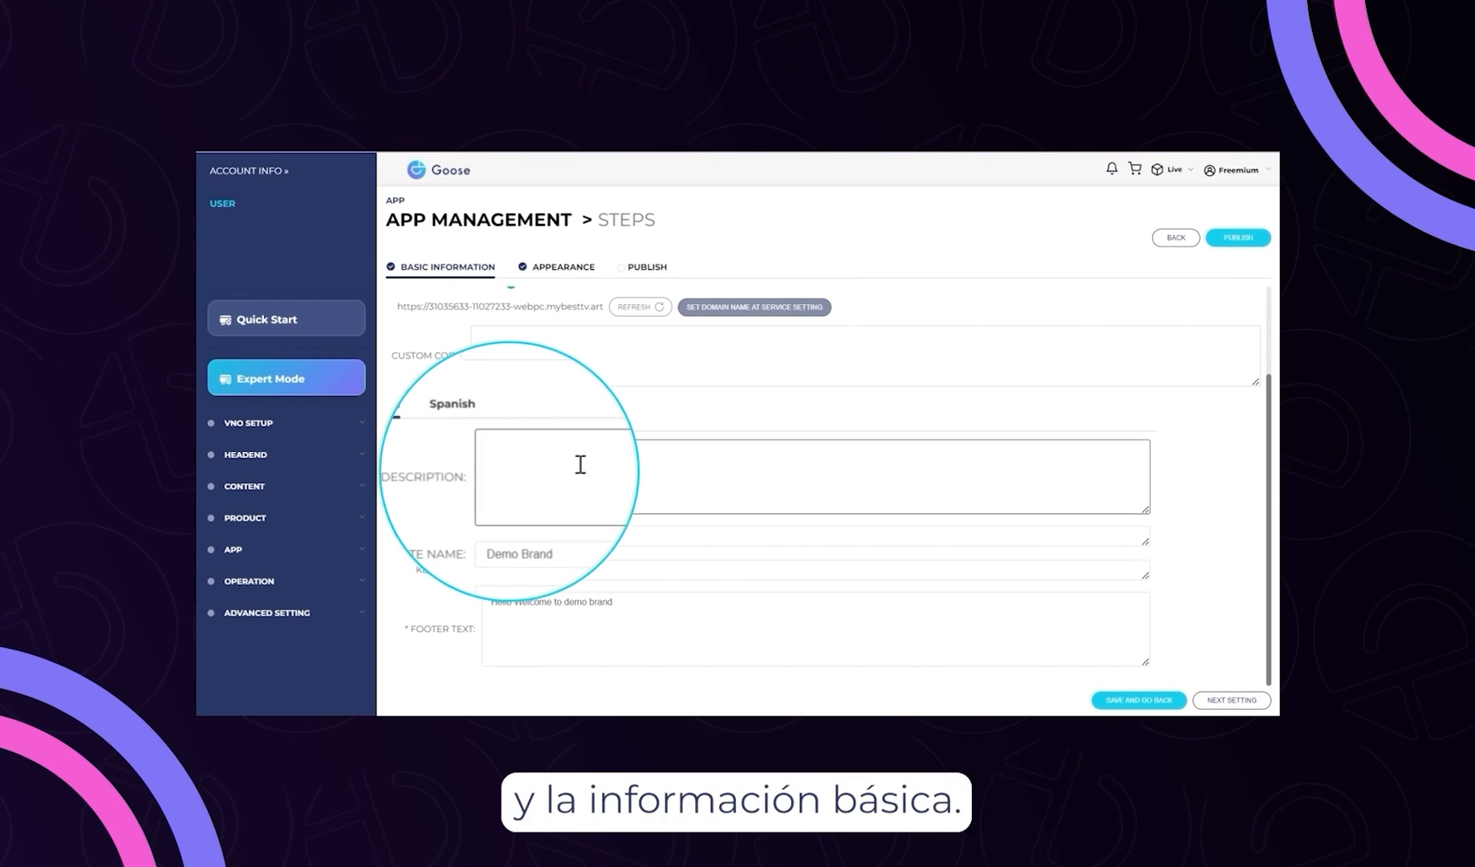
text(Type yo)
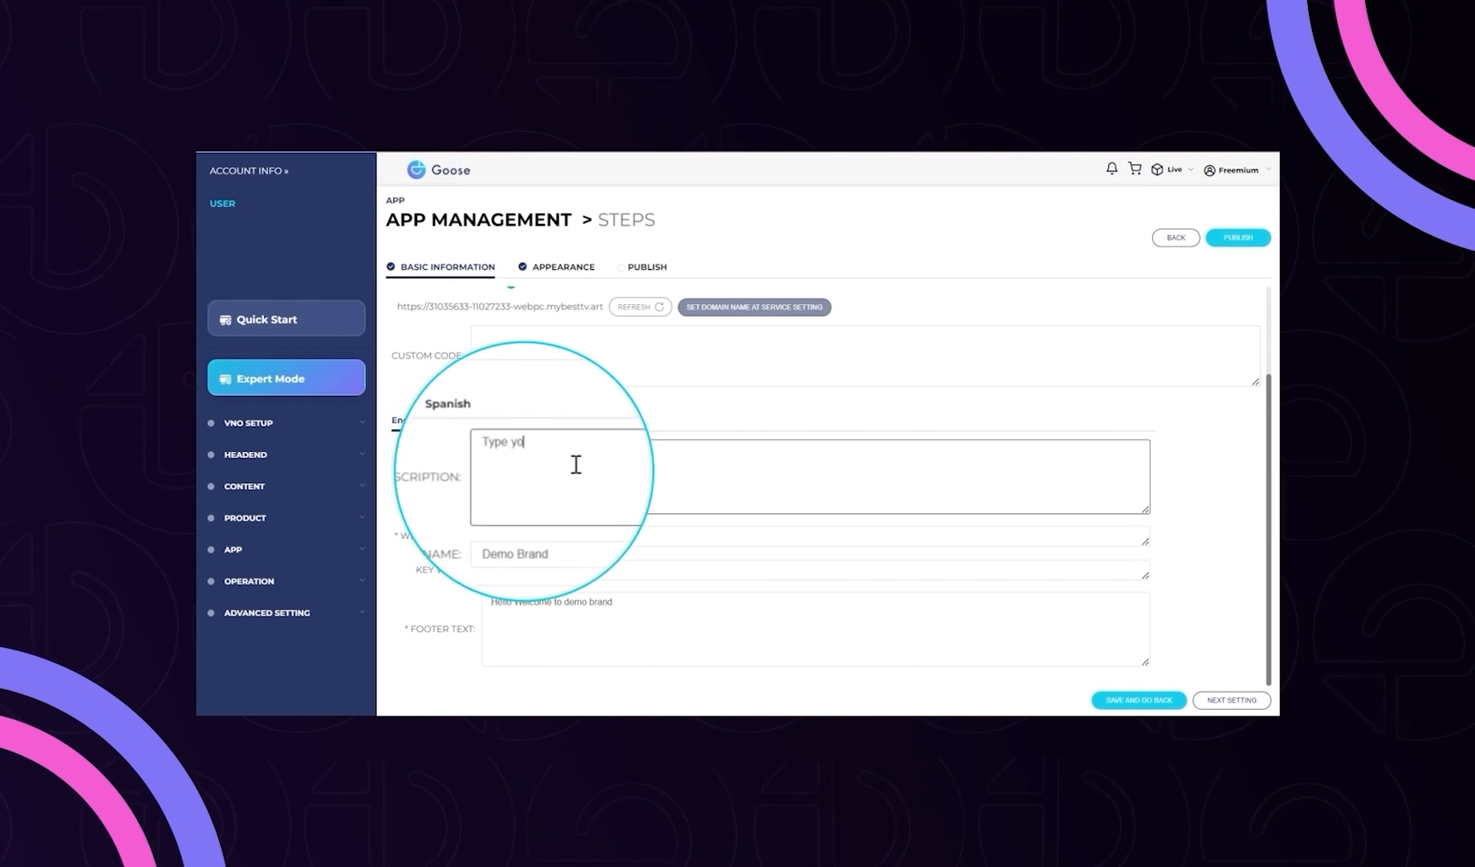
text(ur Brand)
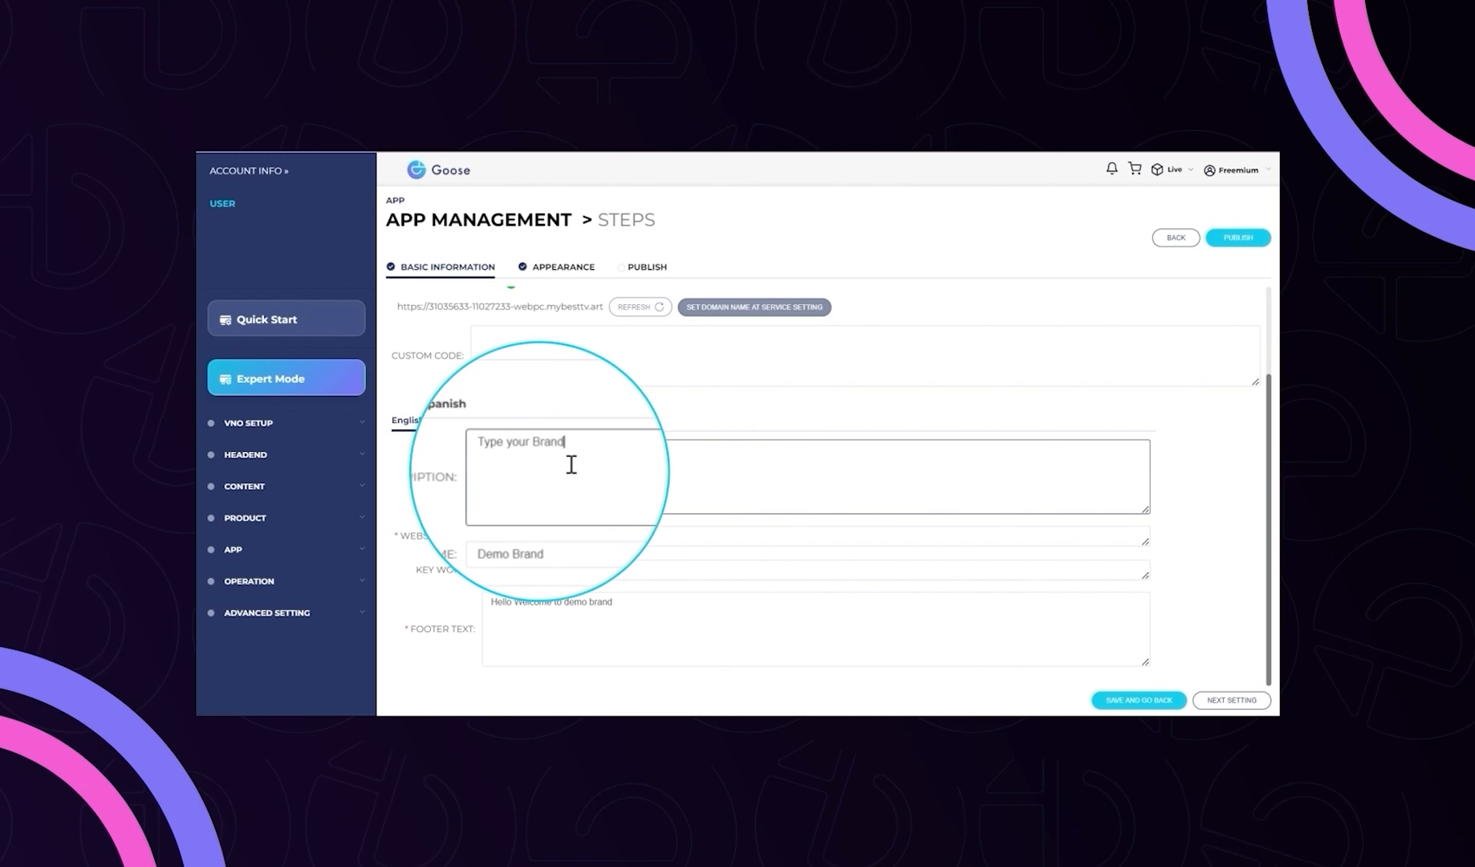
text(´s descri)
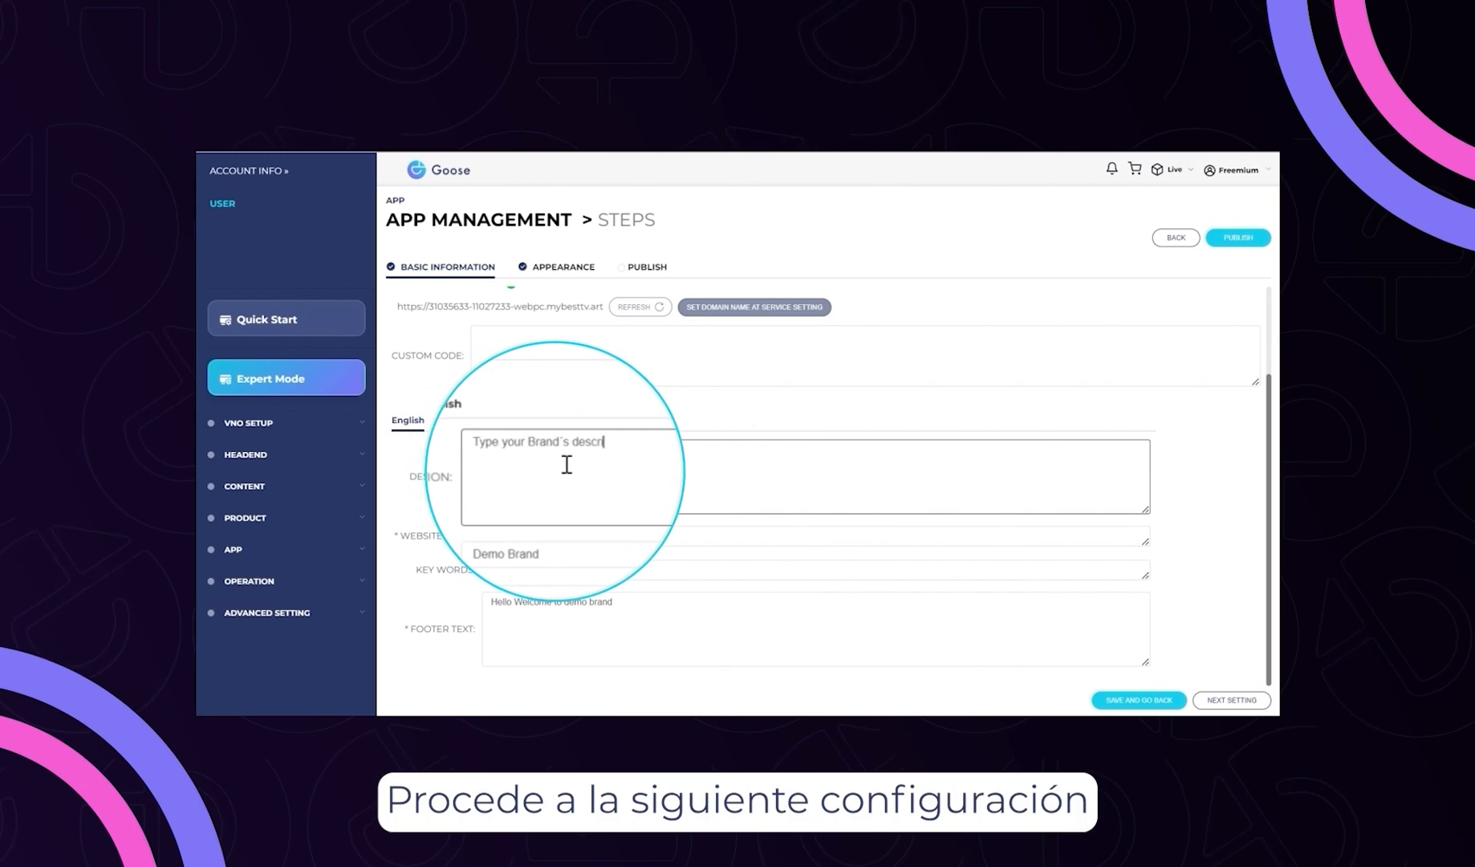
text(ption)
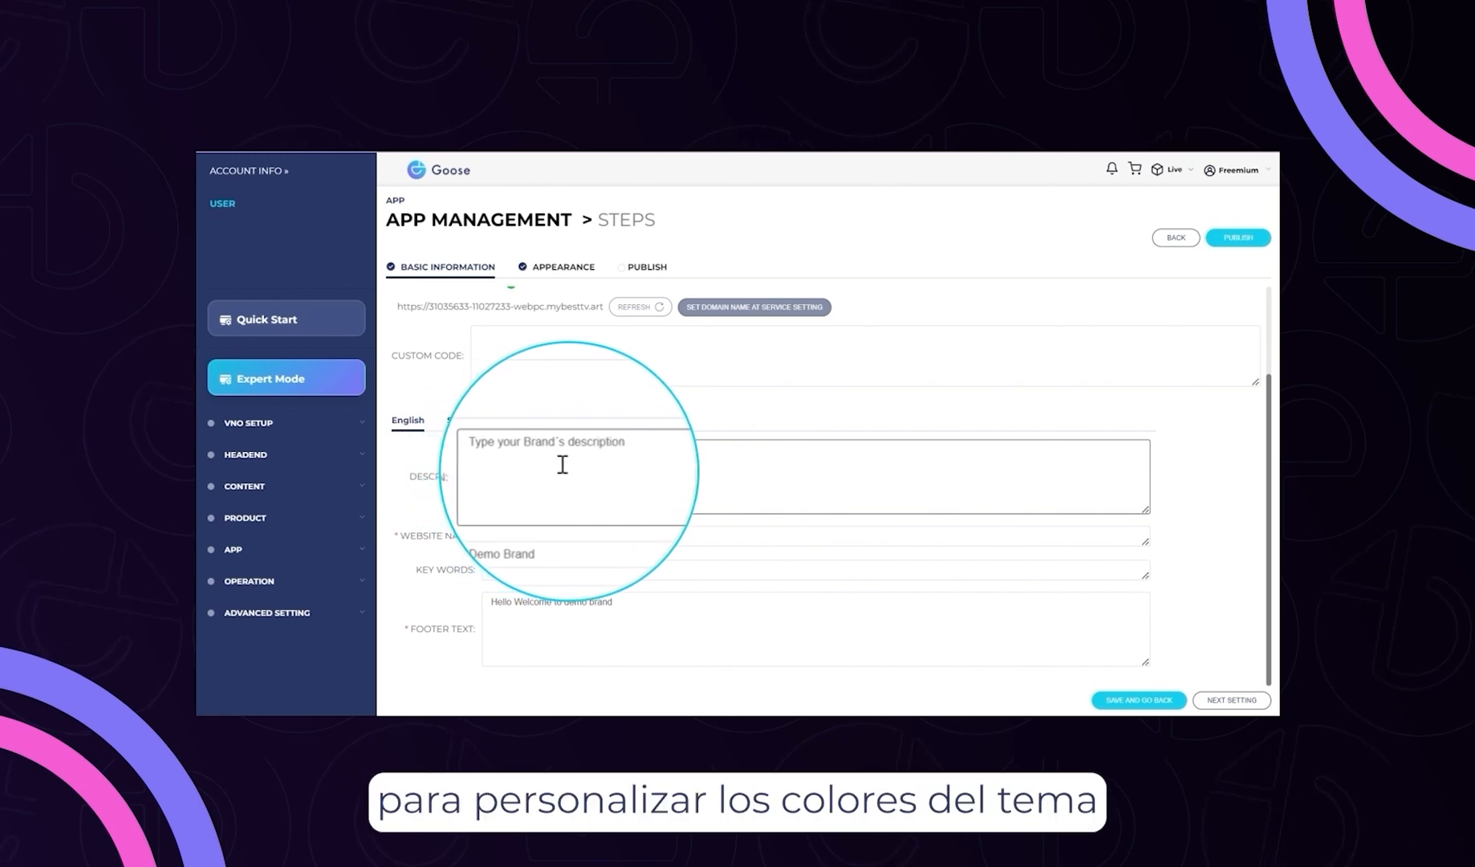
click(1235, 698)
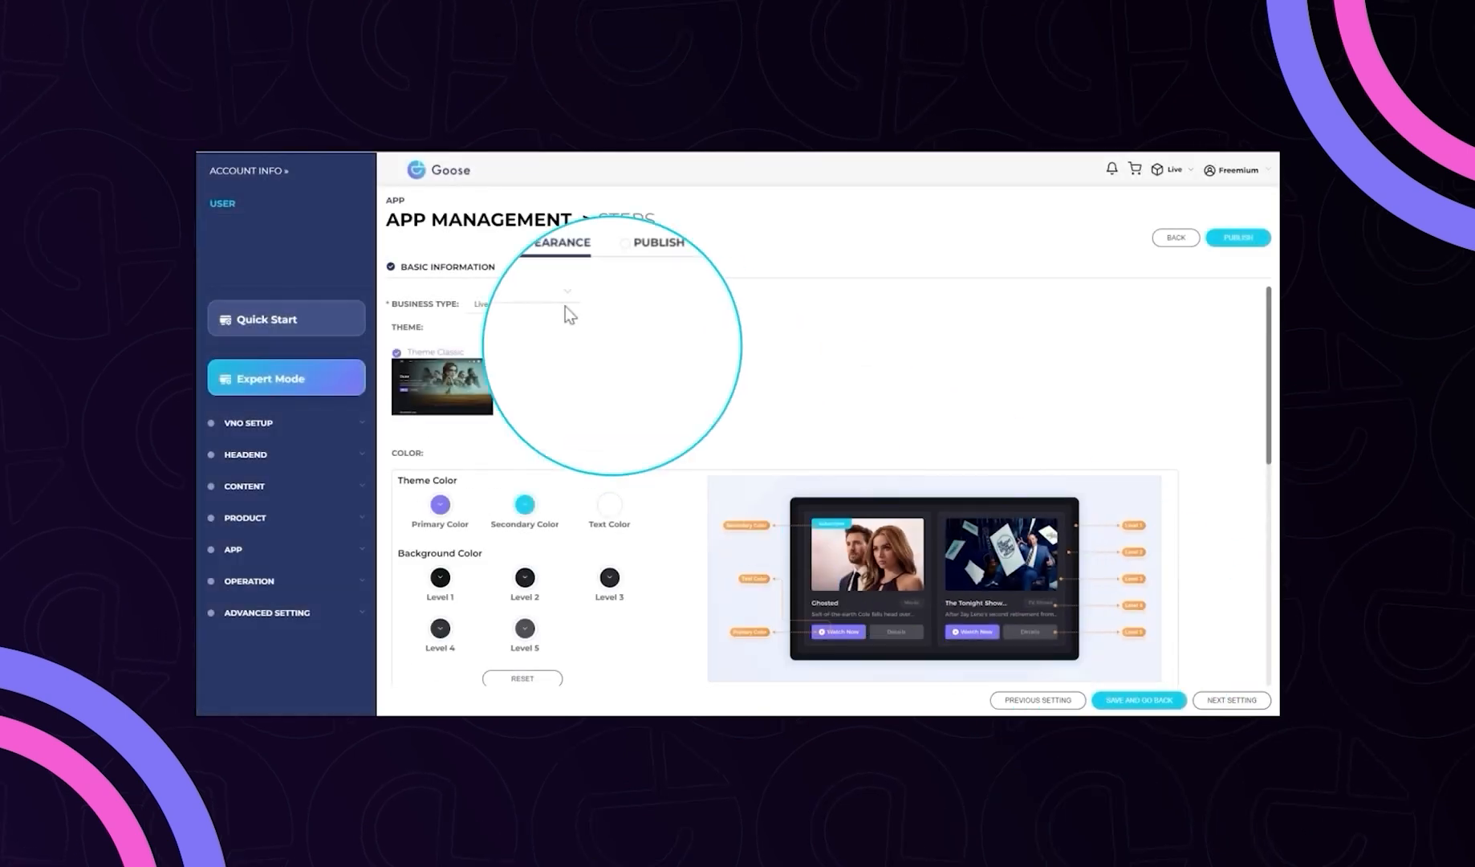
Choose the app's business type on the Appearance step.
click(567, 309)
click(546, 353)
scroll(513, 361, down, 2)
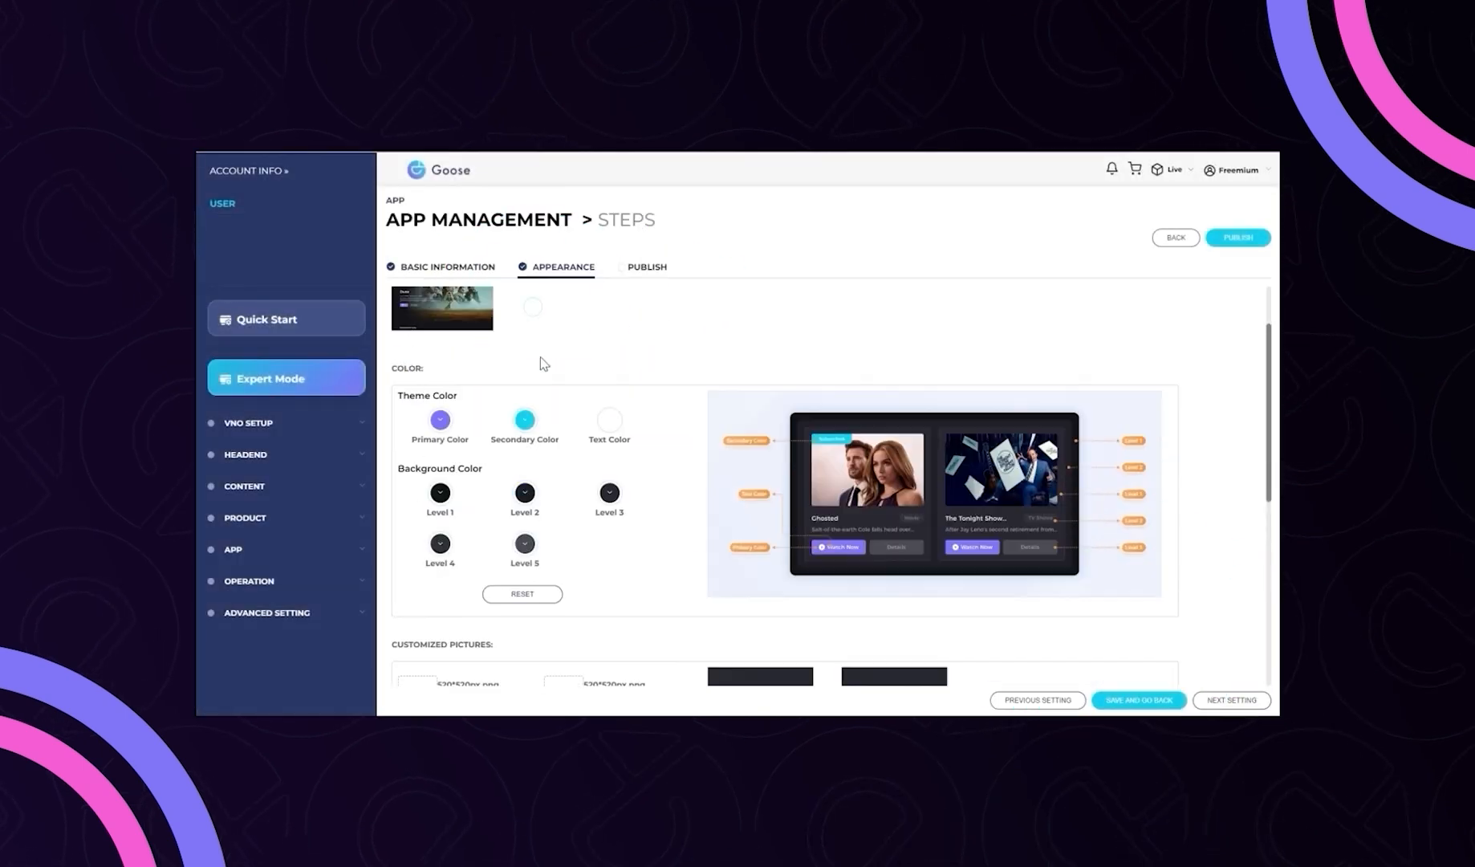
Set a darker primary colour, a grey-teal secondary colour and a brownish text colour.
click(442, 337)
drag(498, 344, 476, 407)
click(511, 451)
click(525, 333)
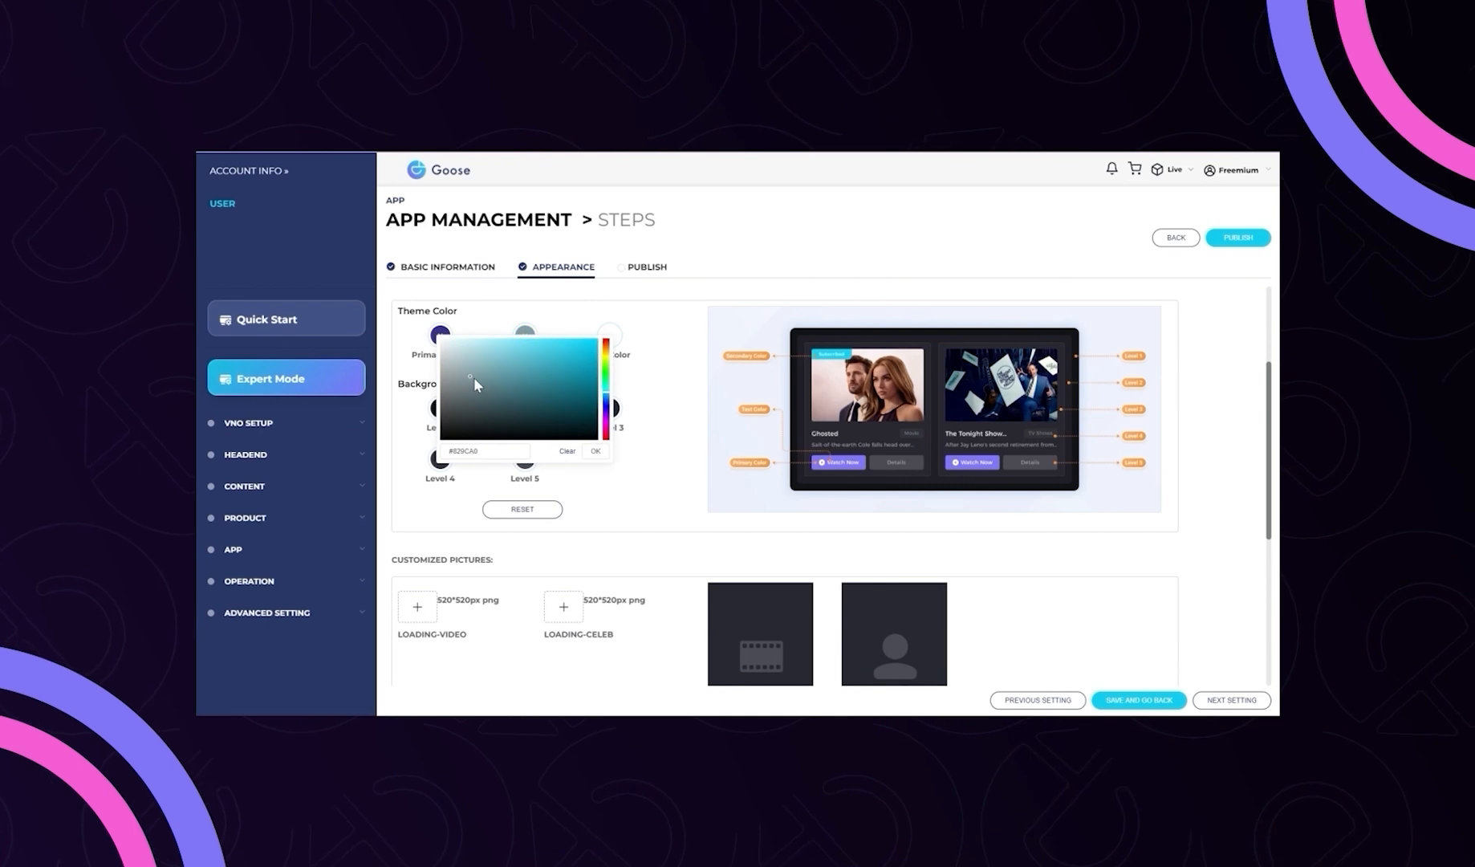
click(595, 451)
click(610, 338)
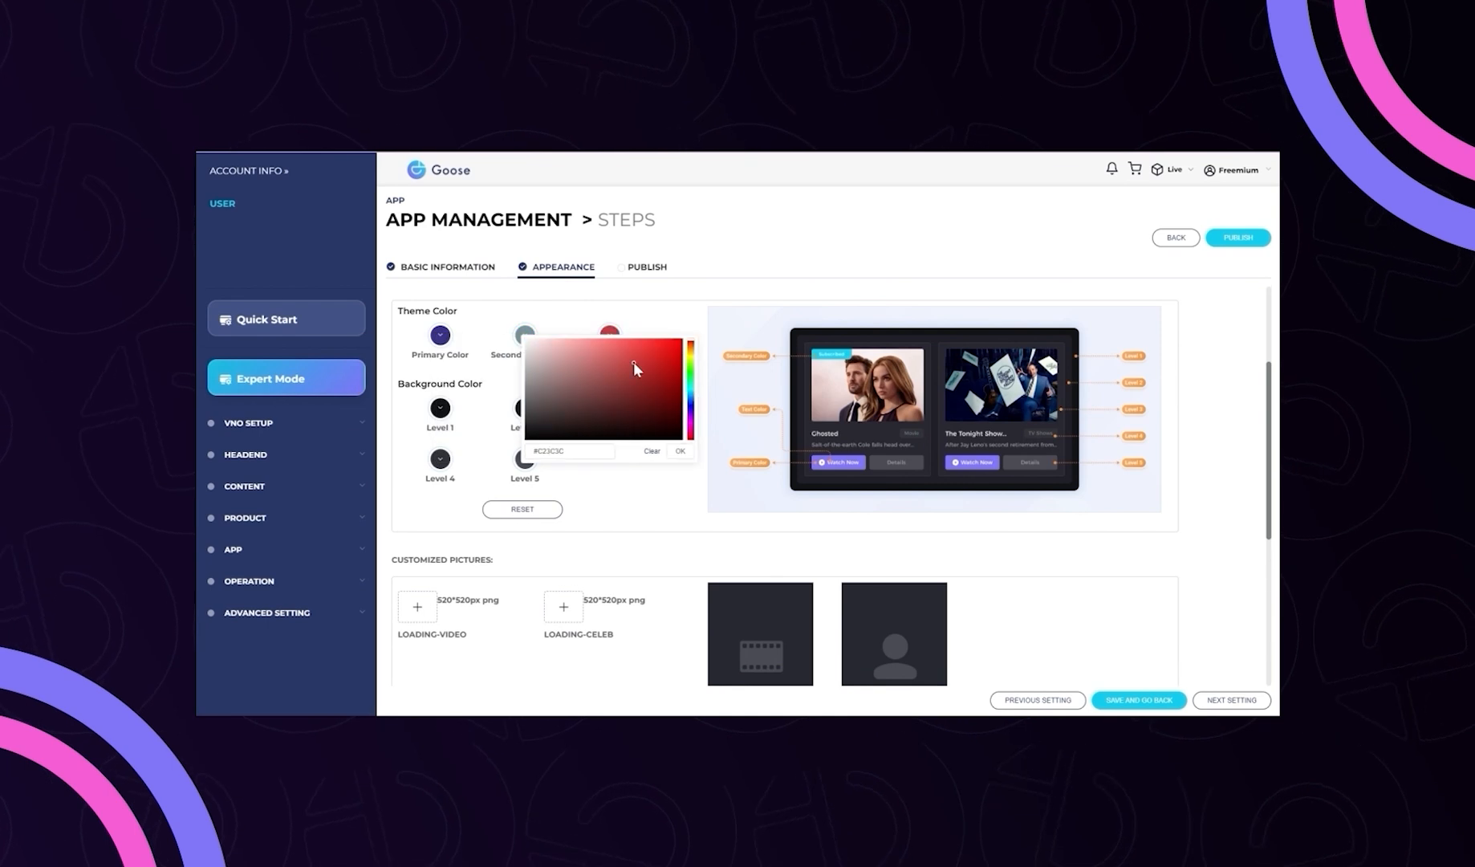
click(687, 454)
scroll(612, 498, down, 3)
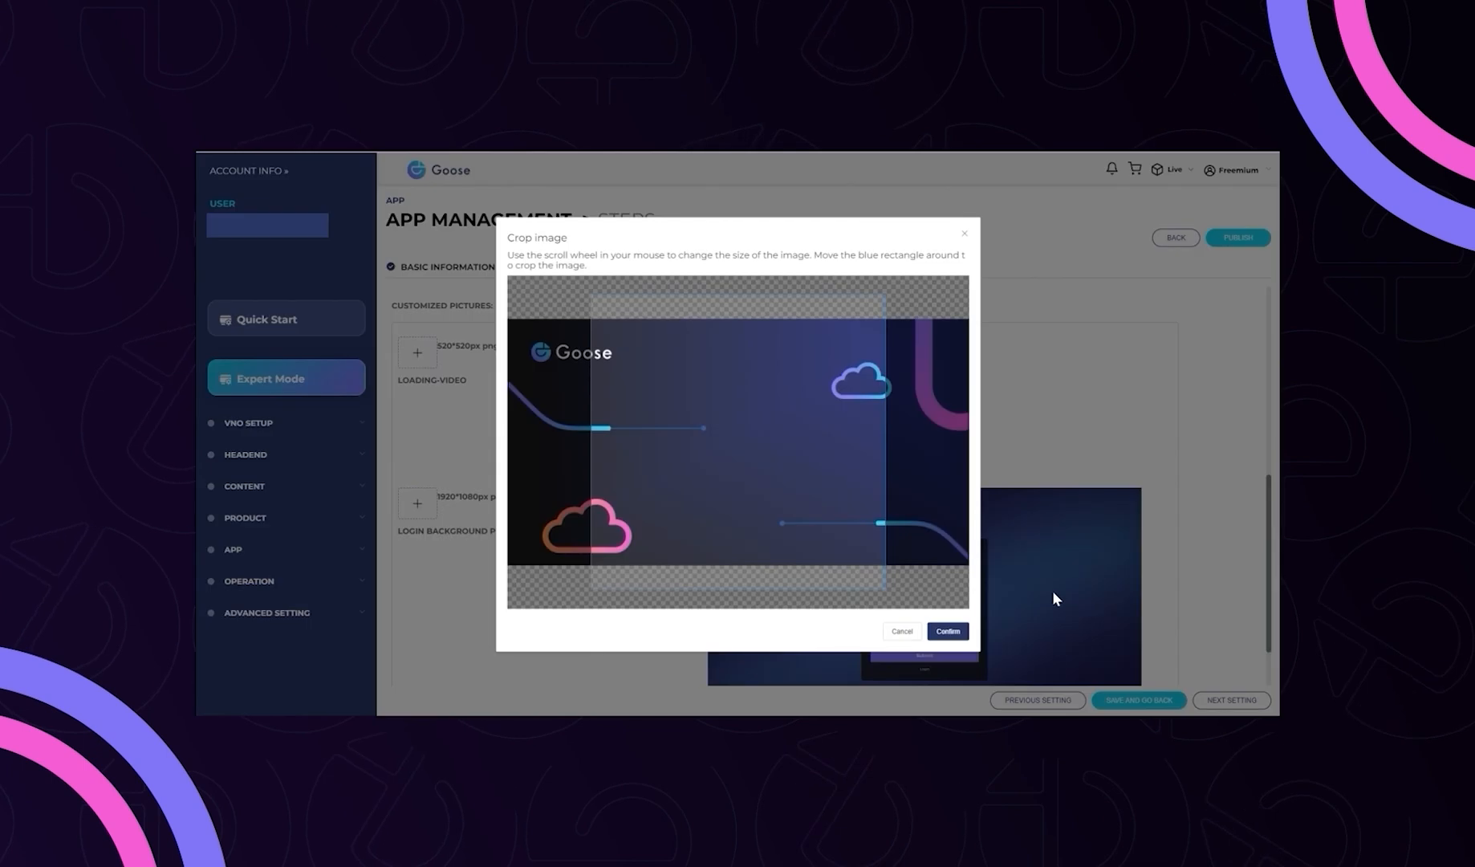
Crop and apply the Goose images as the loading-video and loading-celeb pictures.
drag(737, 497, 953, 551)
click(953, 635)
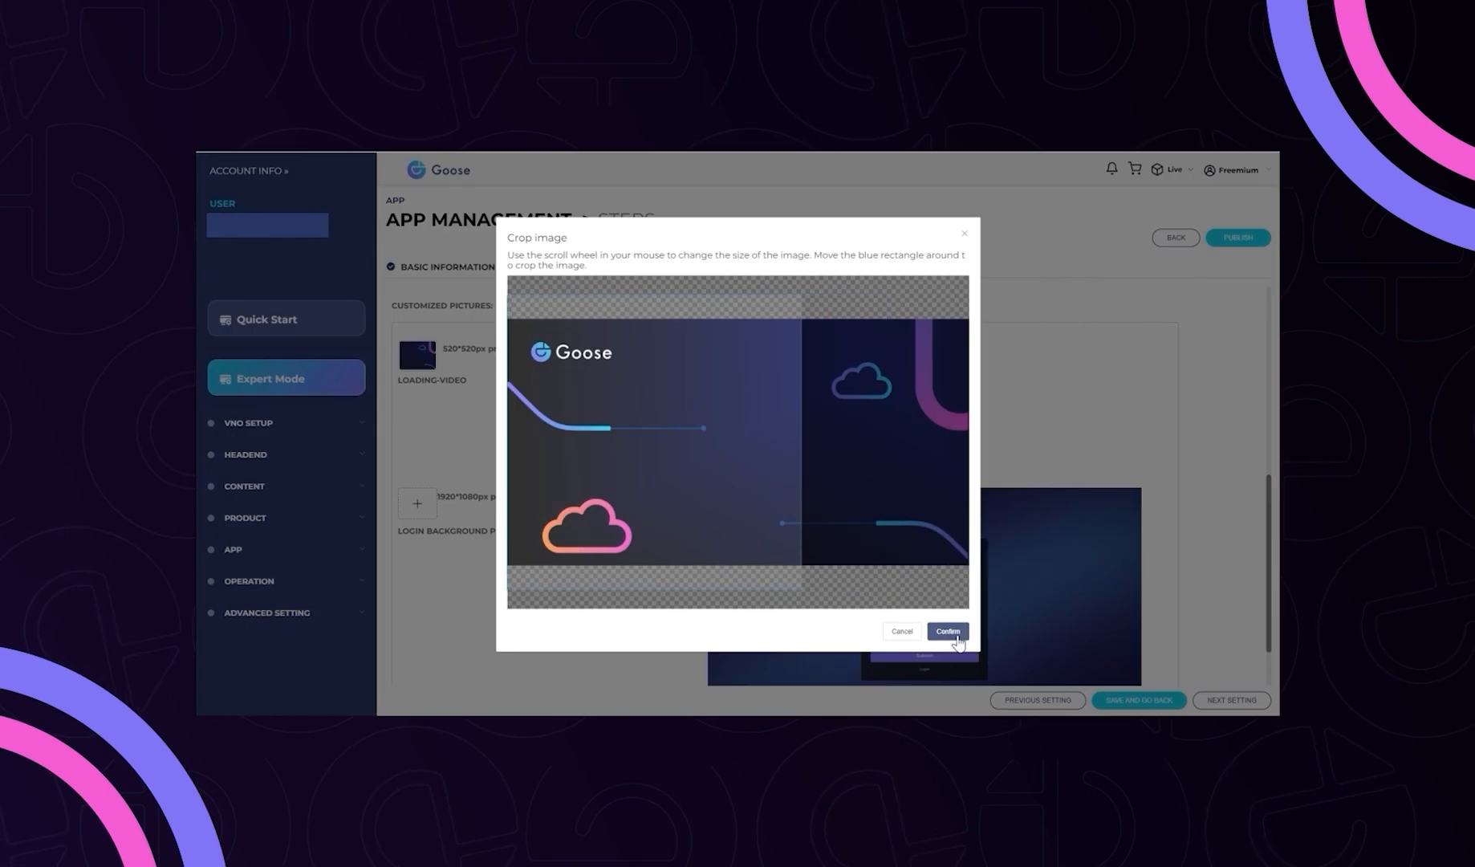
click(952, 626)
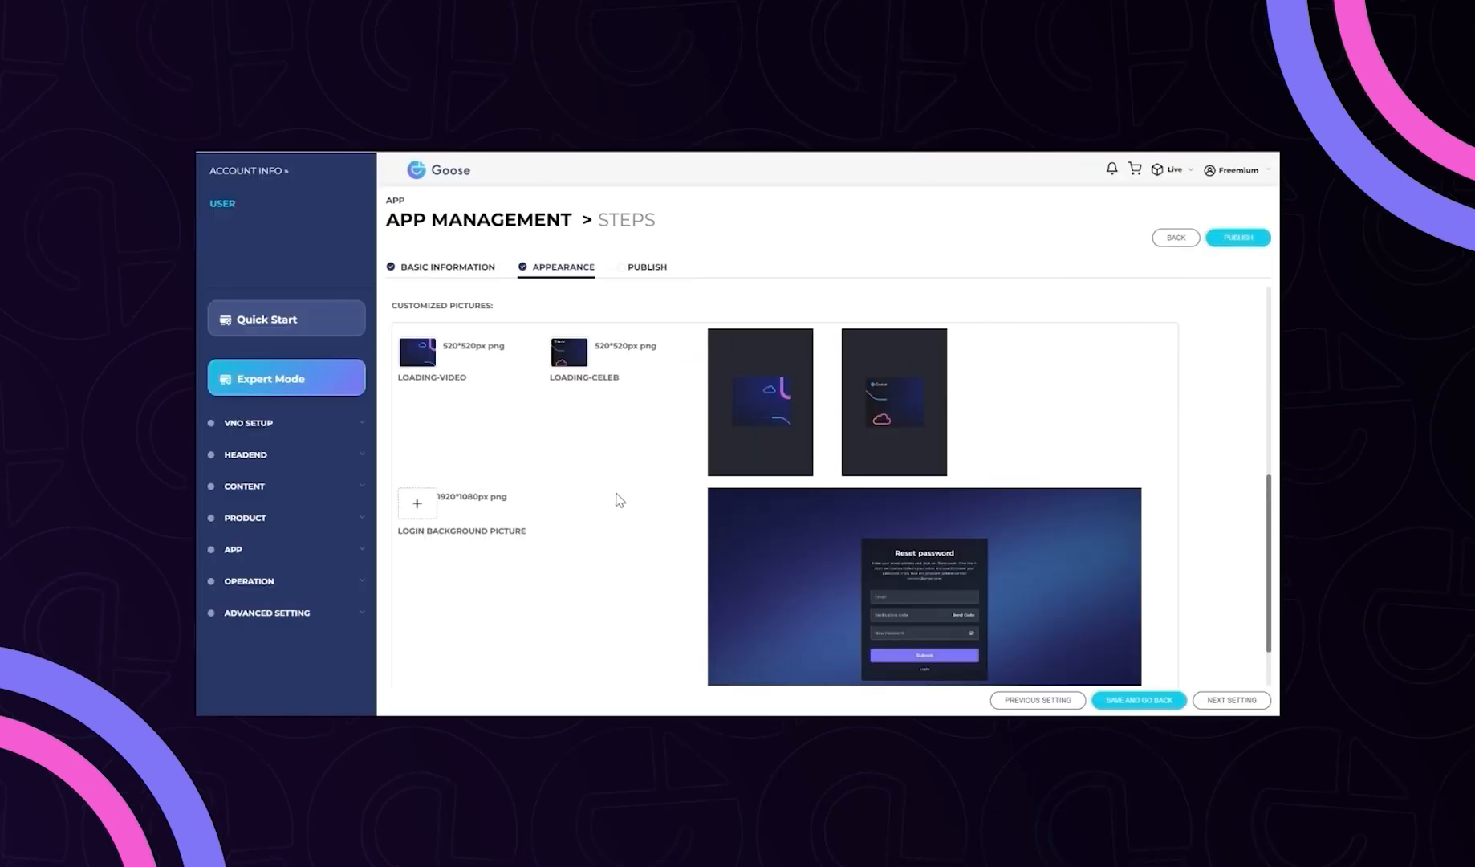
Add a cropped Goose login background picture and finish the appearance settings.
scroll(619, 500, down, 1)
click(416, 428)
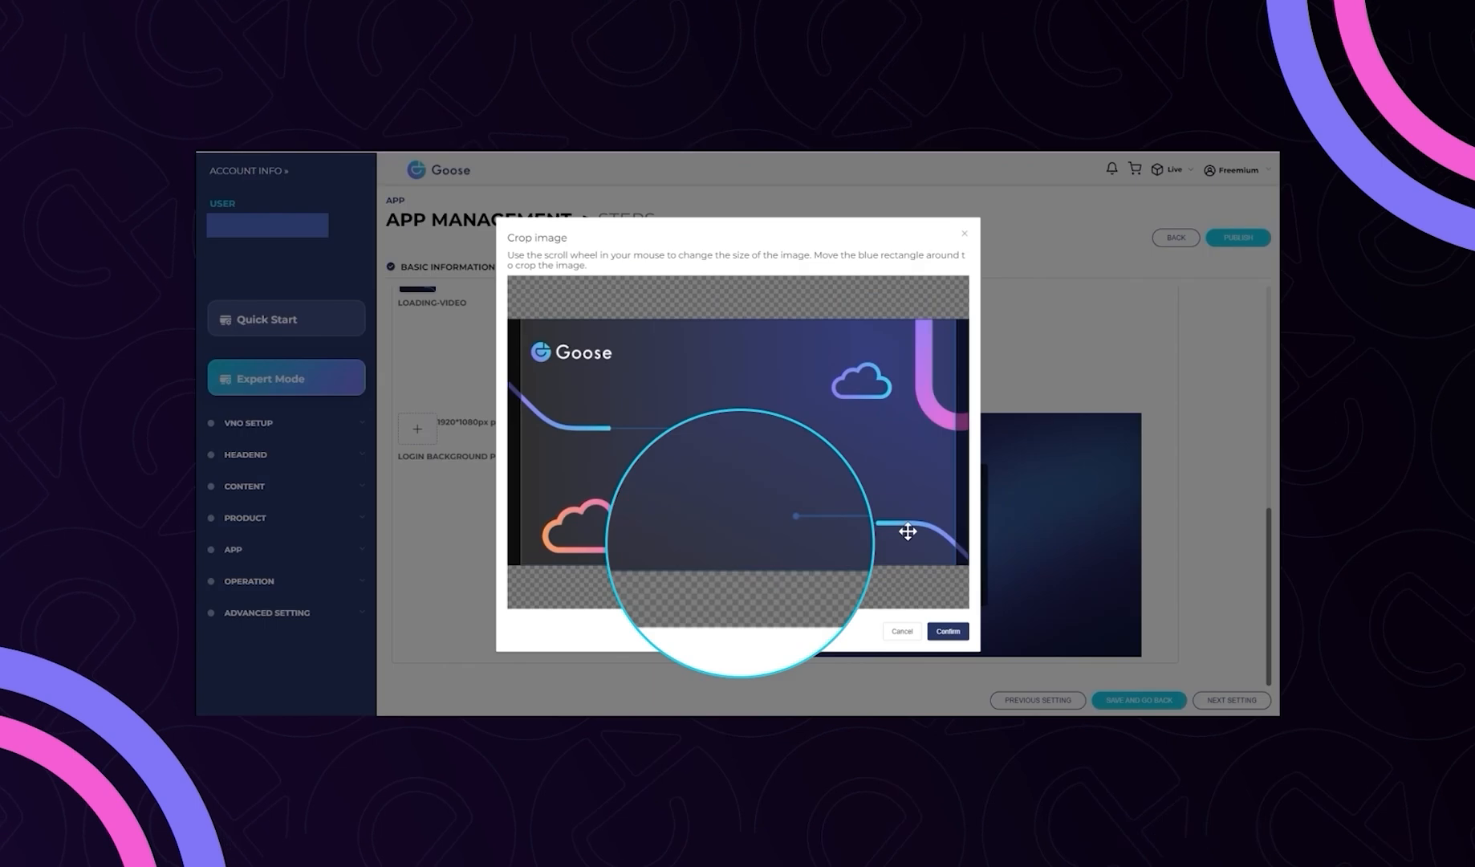
click(949, 630)
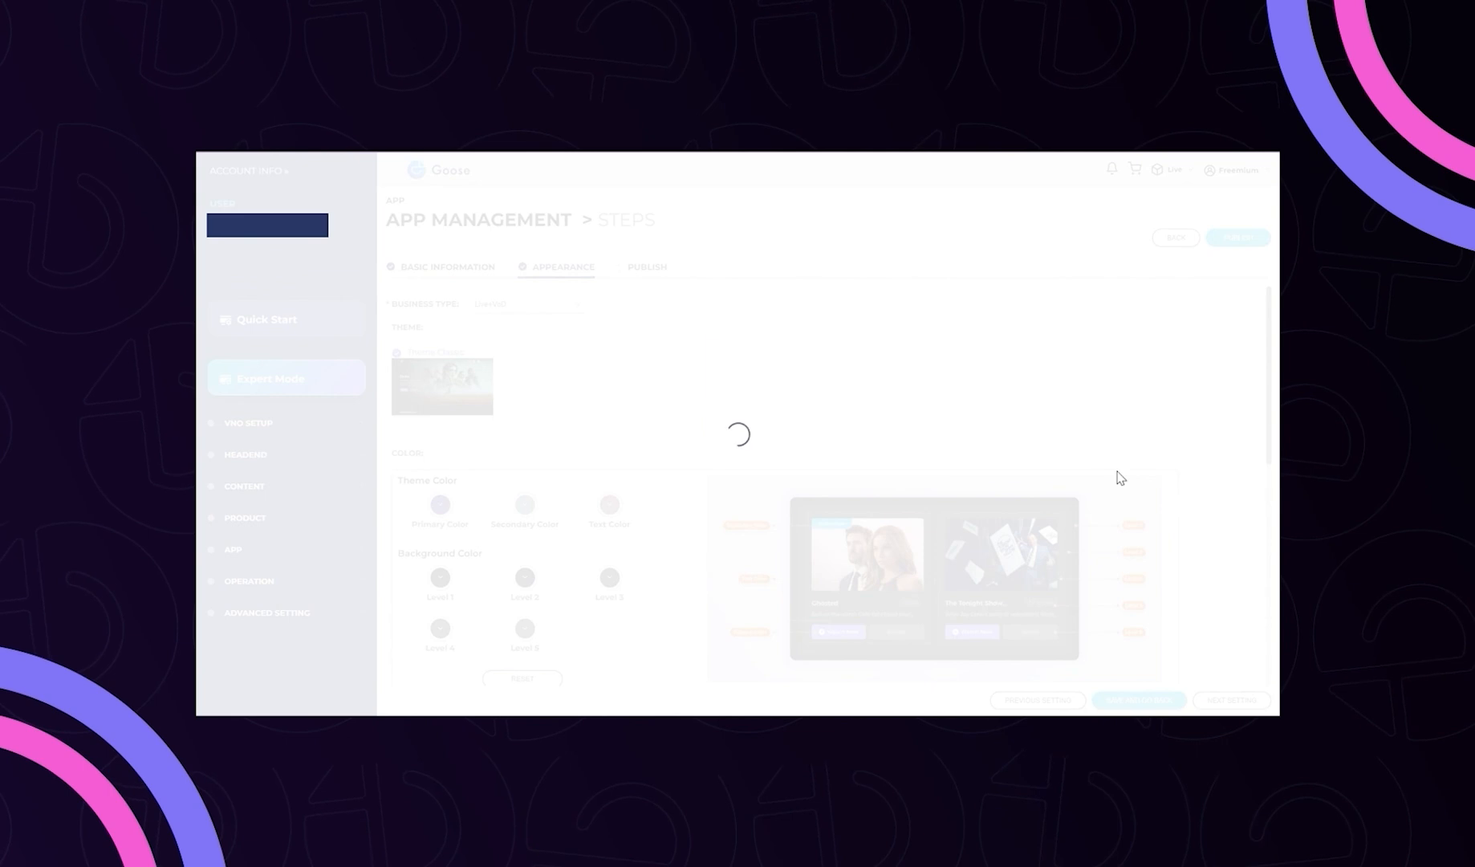
scroll(1115, 475, down, 4)
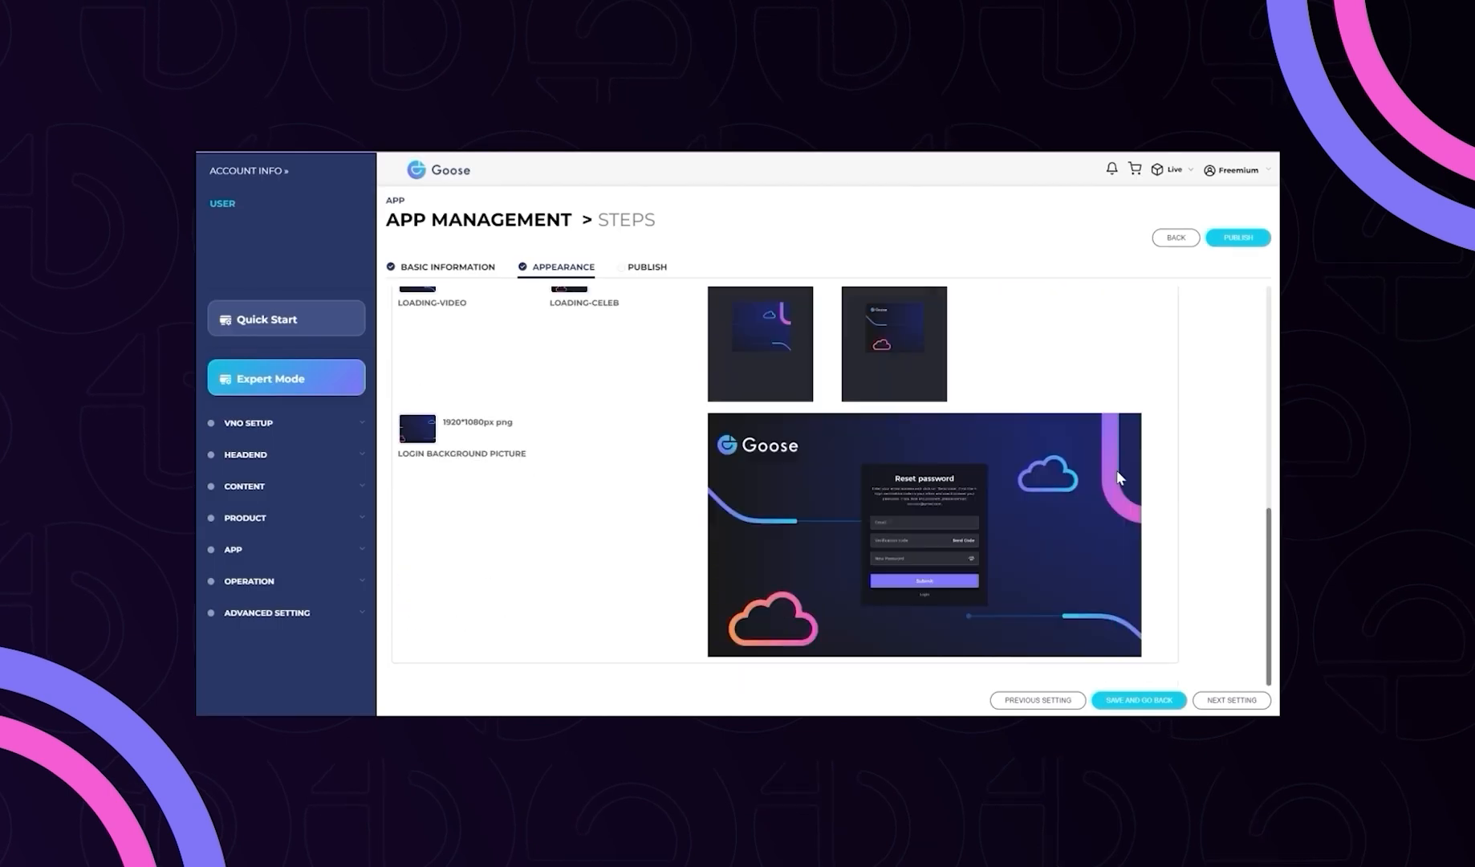
click(1232, 700)
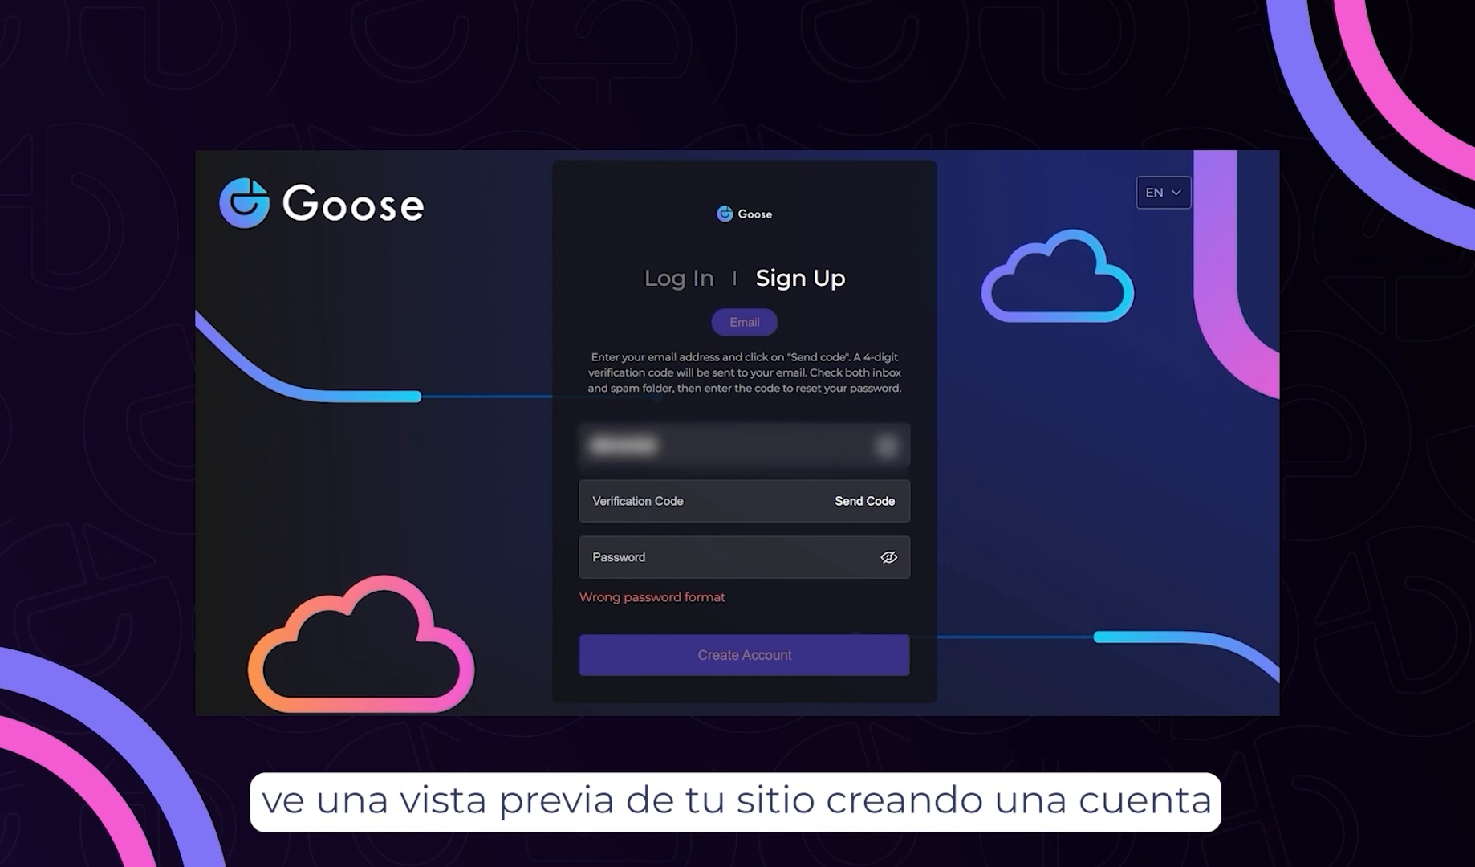
Create an account using an e-mail address, the e-mailed verification code and a password.
text(gm)
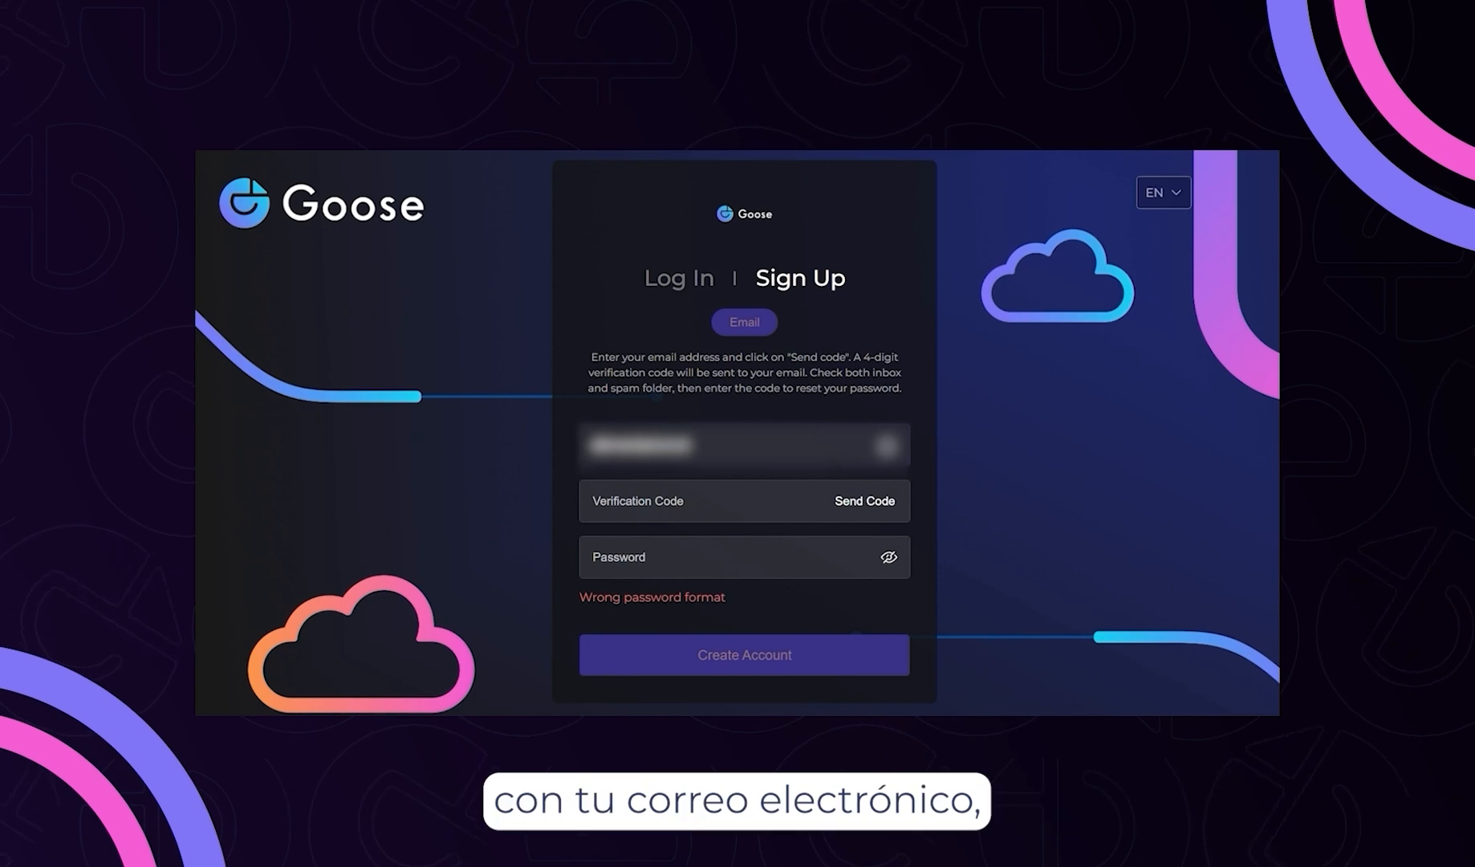
text(ail)
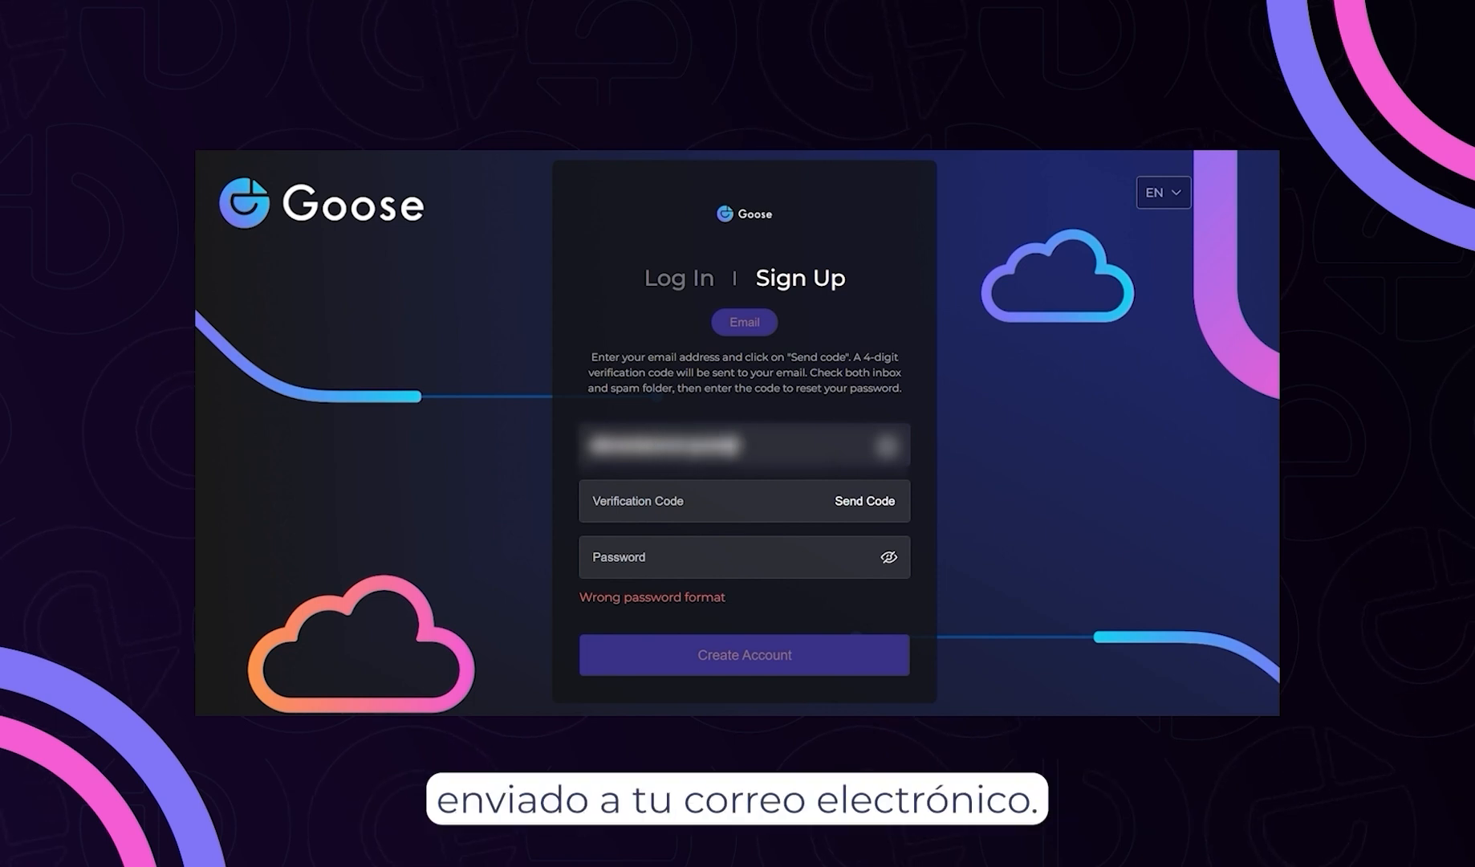
text(.)
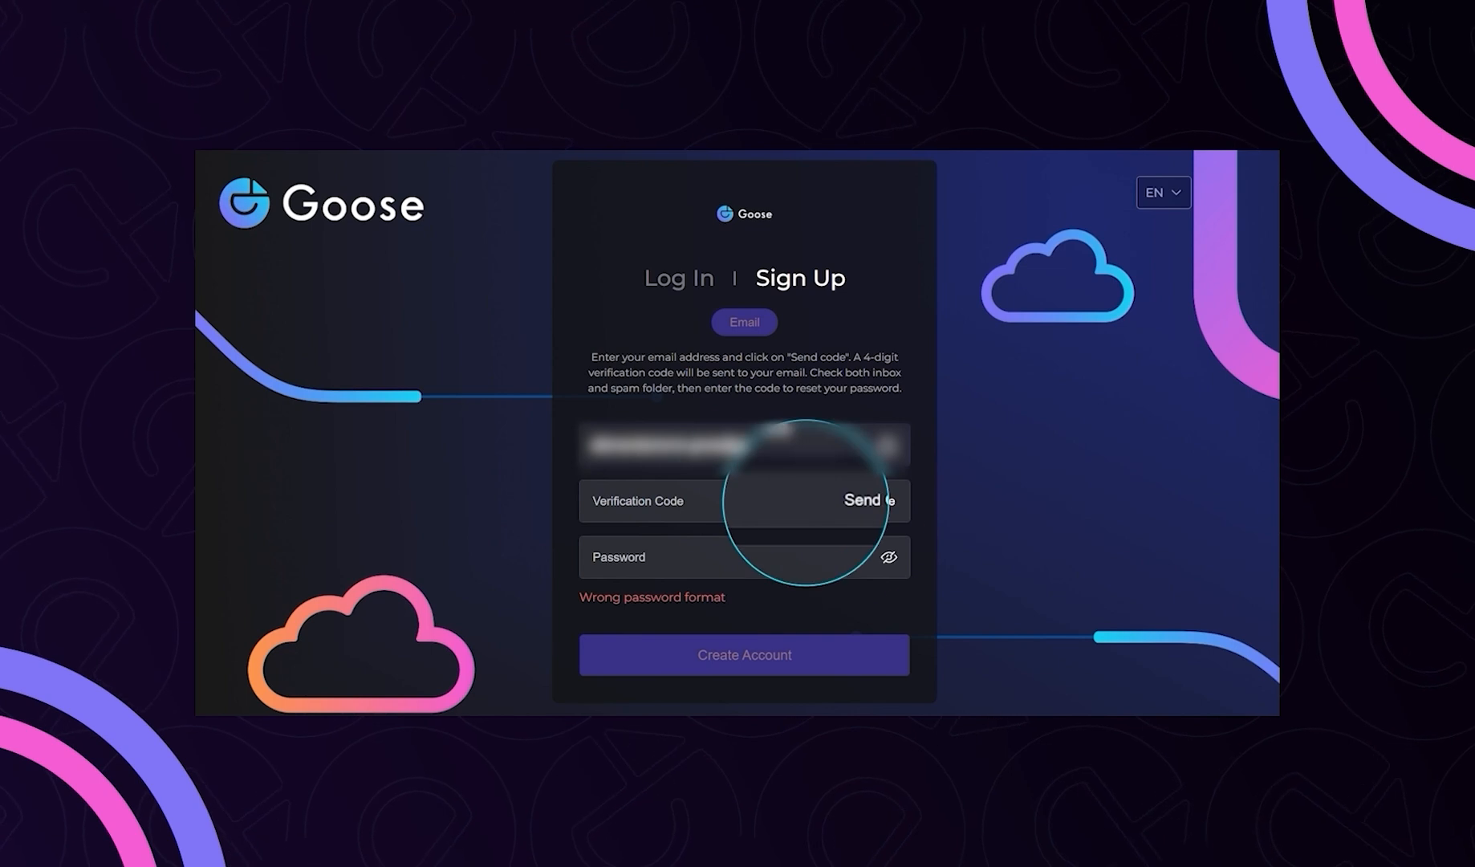
click(864, 500)
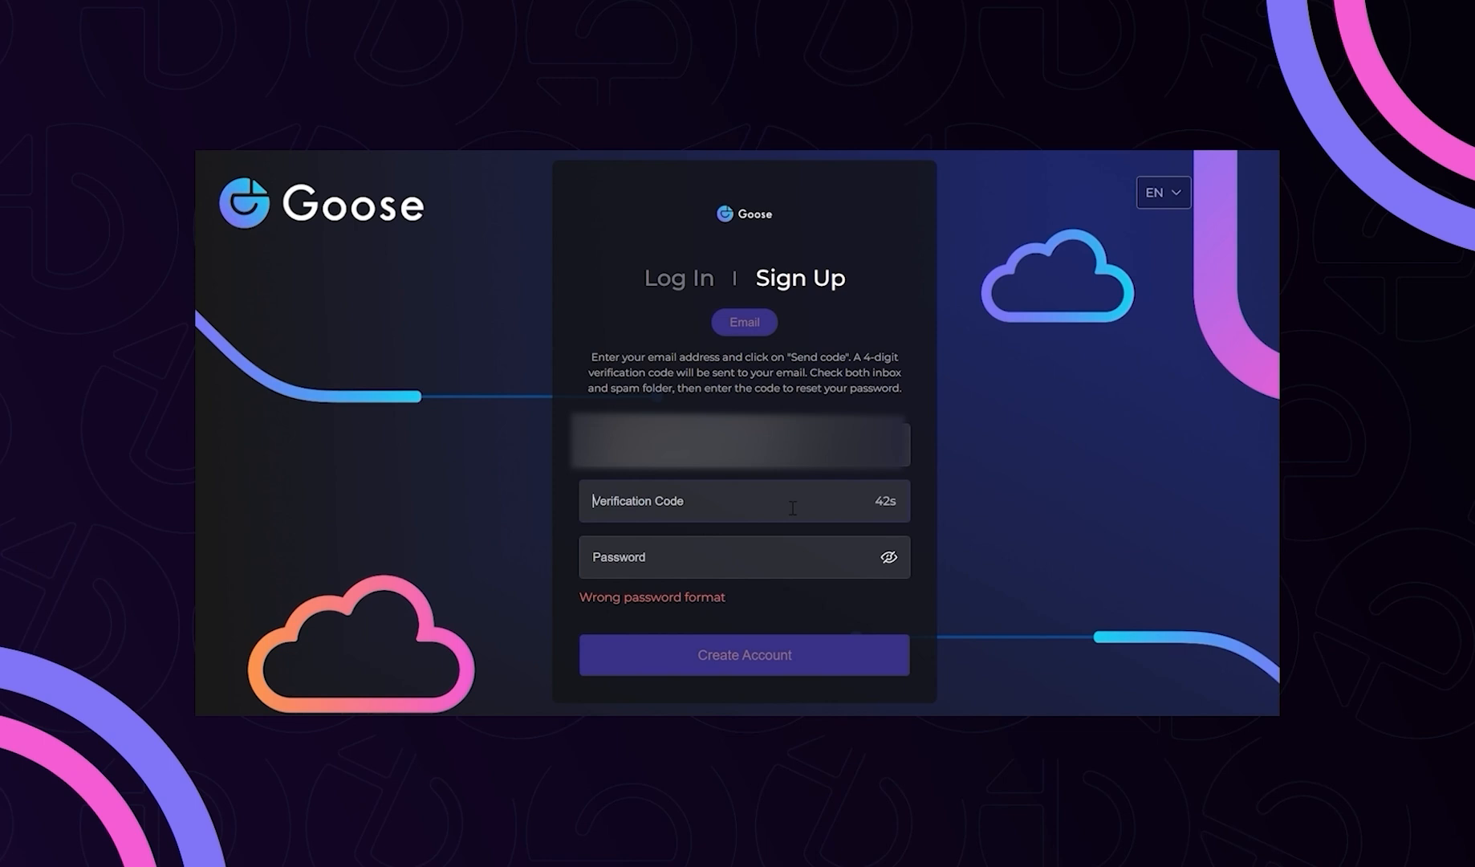
click(634, 500)
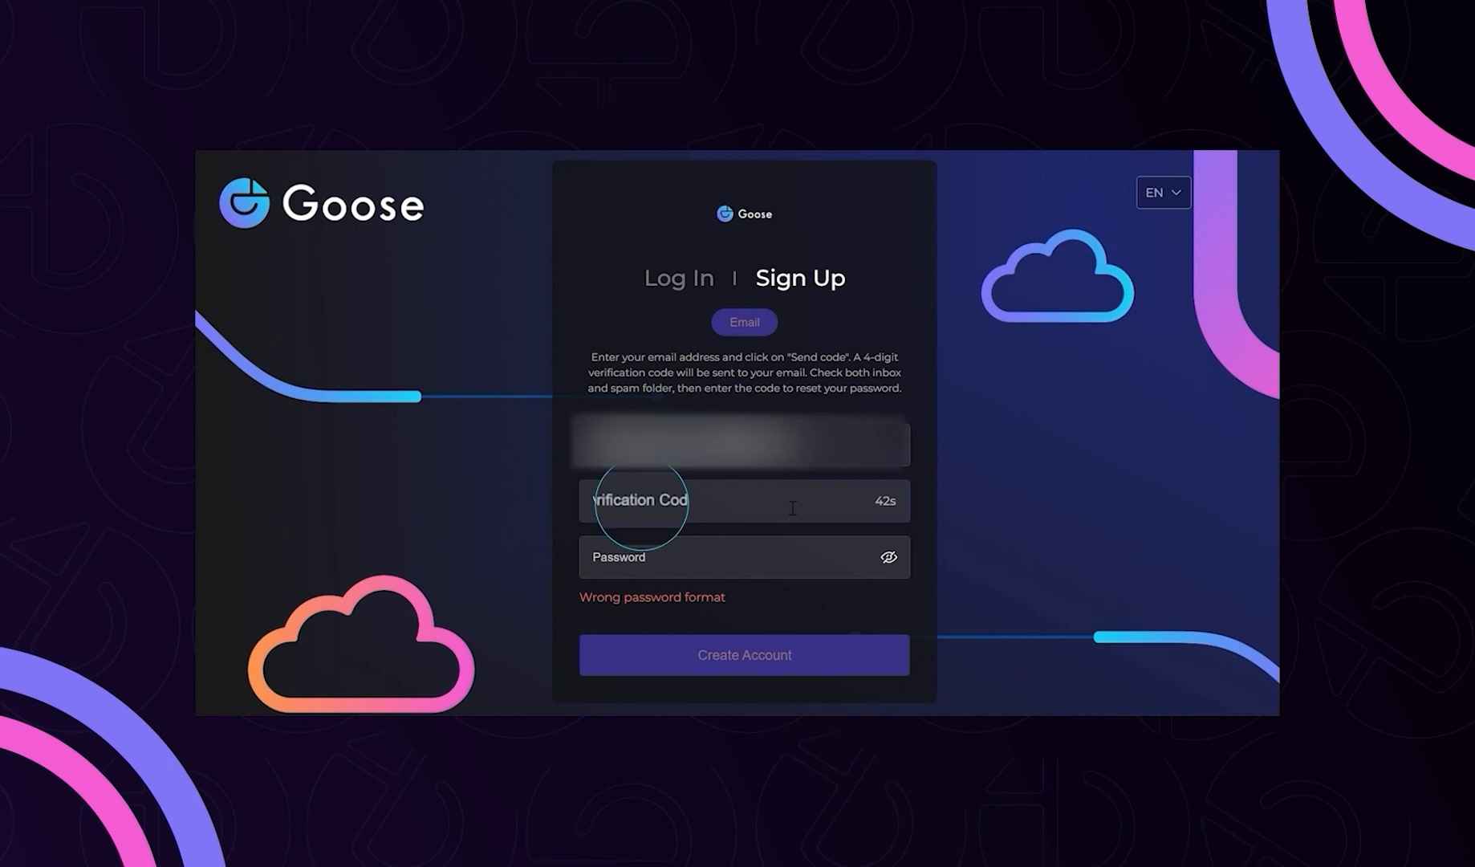
key(ctrl+v)
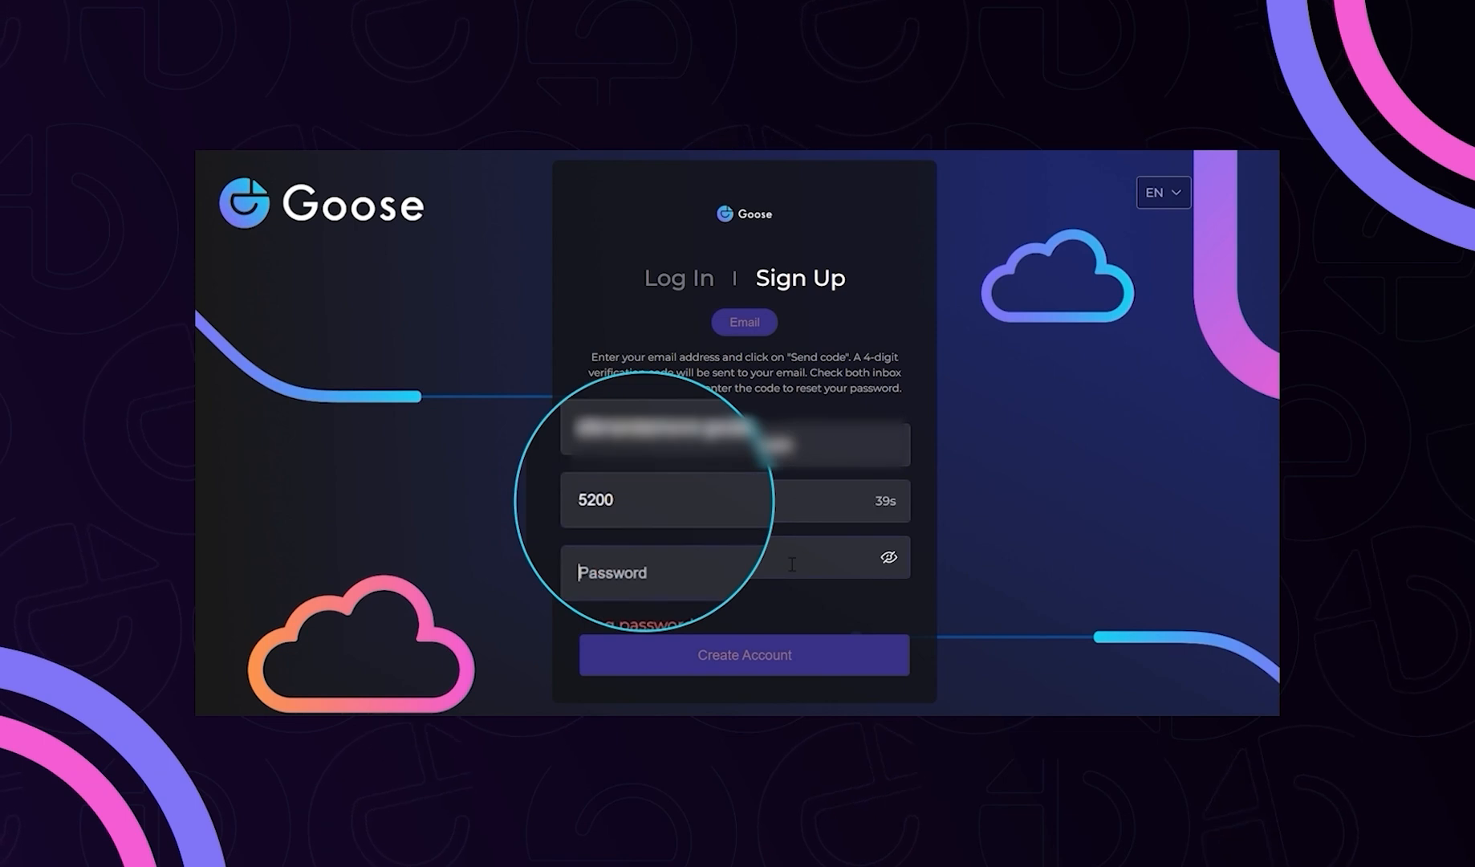
text(••••)
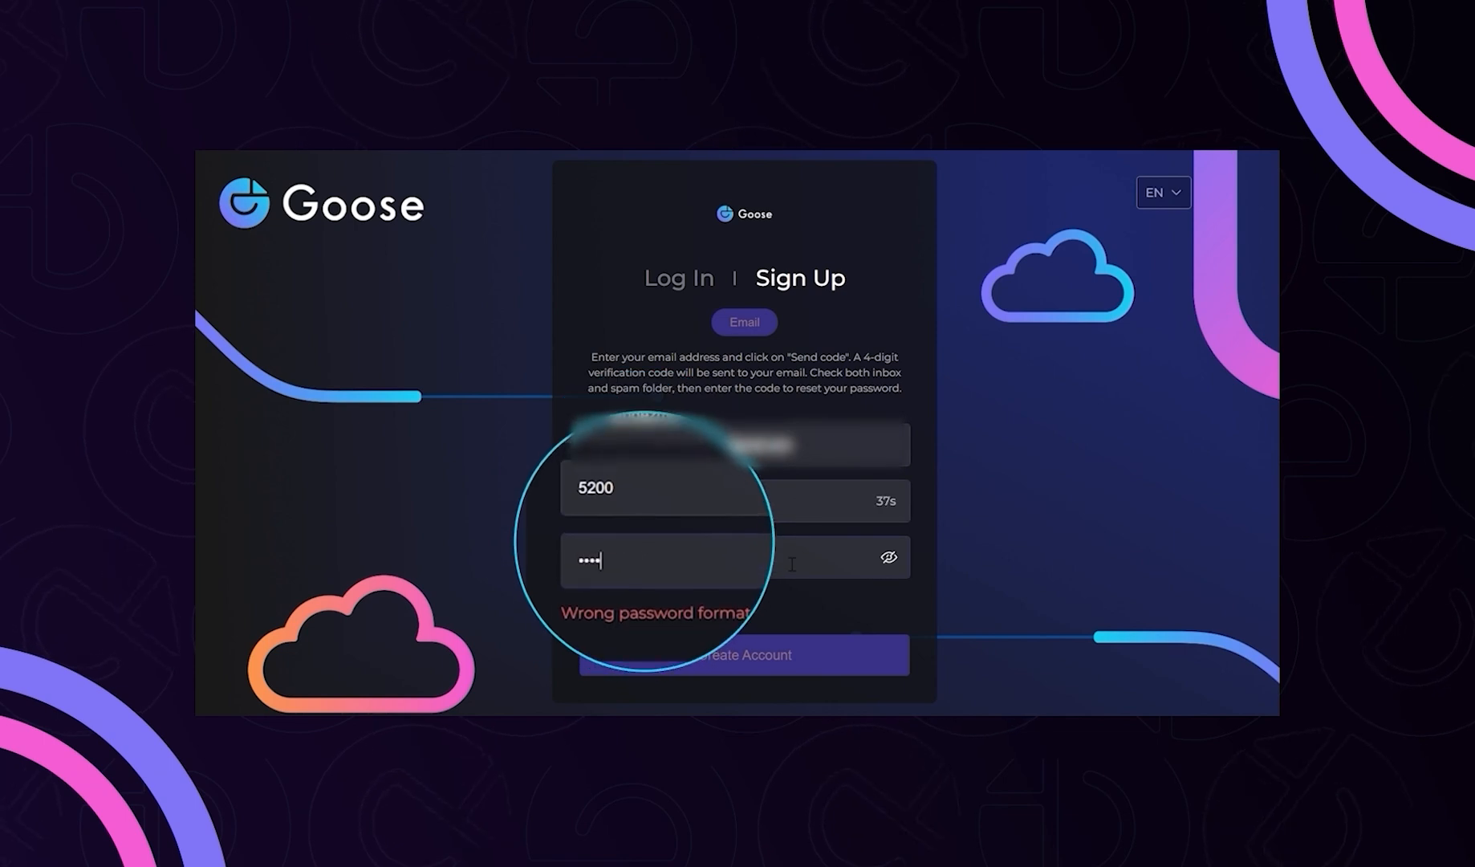
text(••••••)
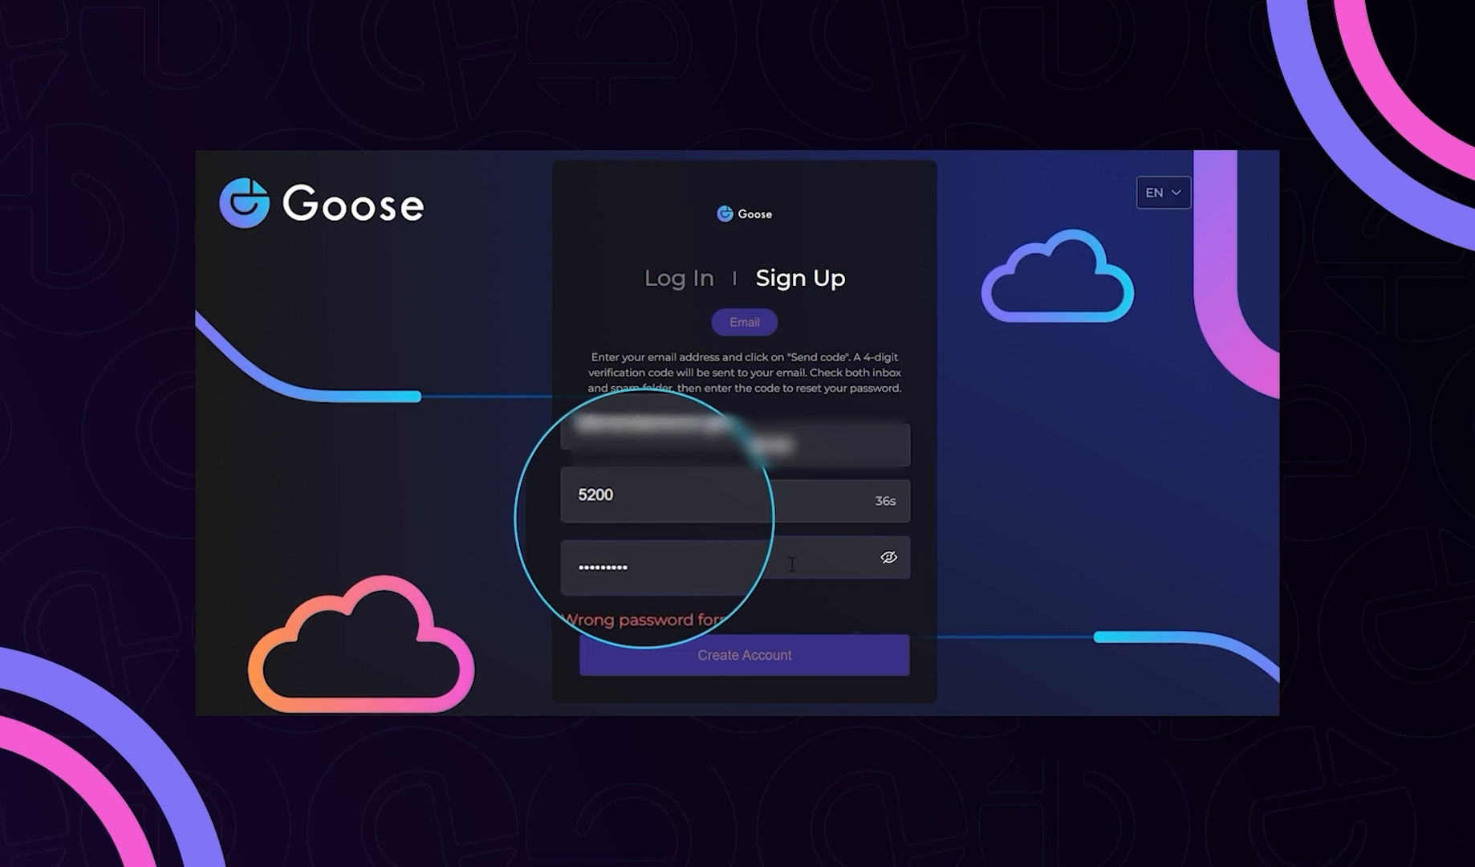
click(769, 663)
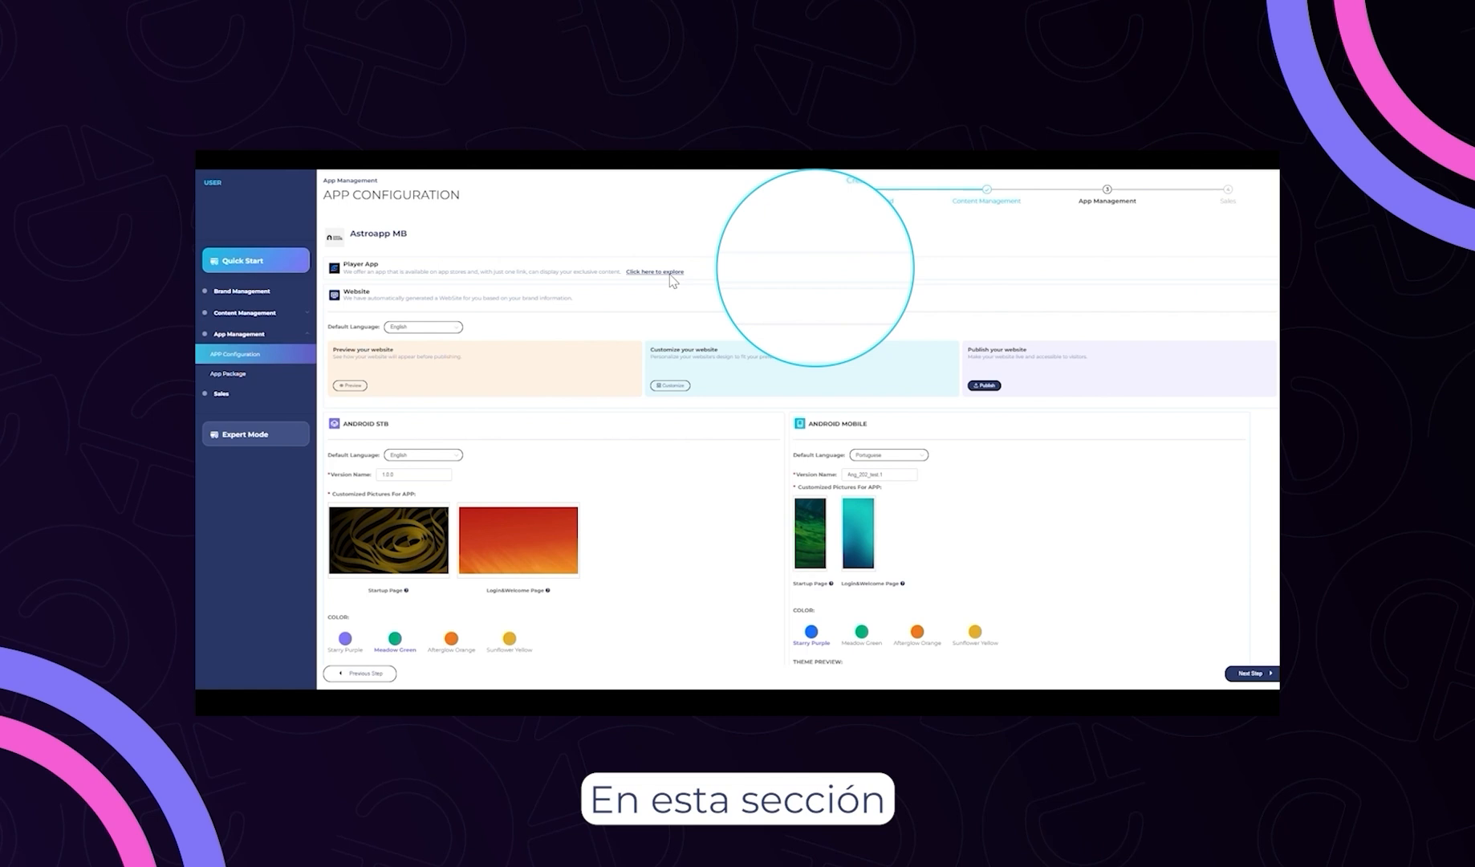
View the Player App Mode links and URLs, then dismiss the info dialog.
click(671, 273)
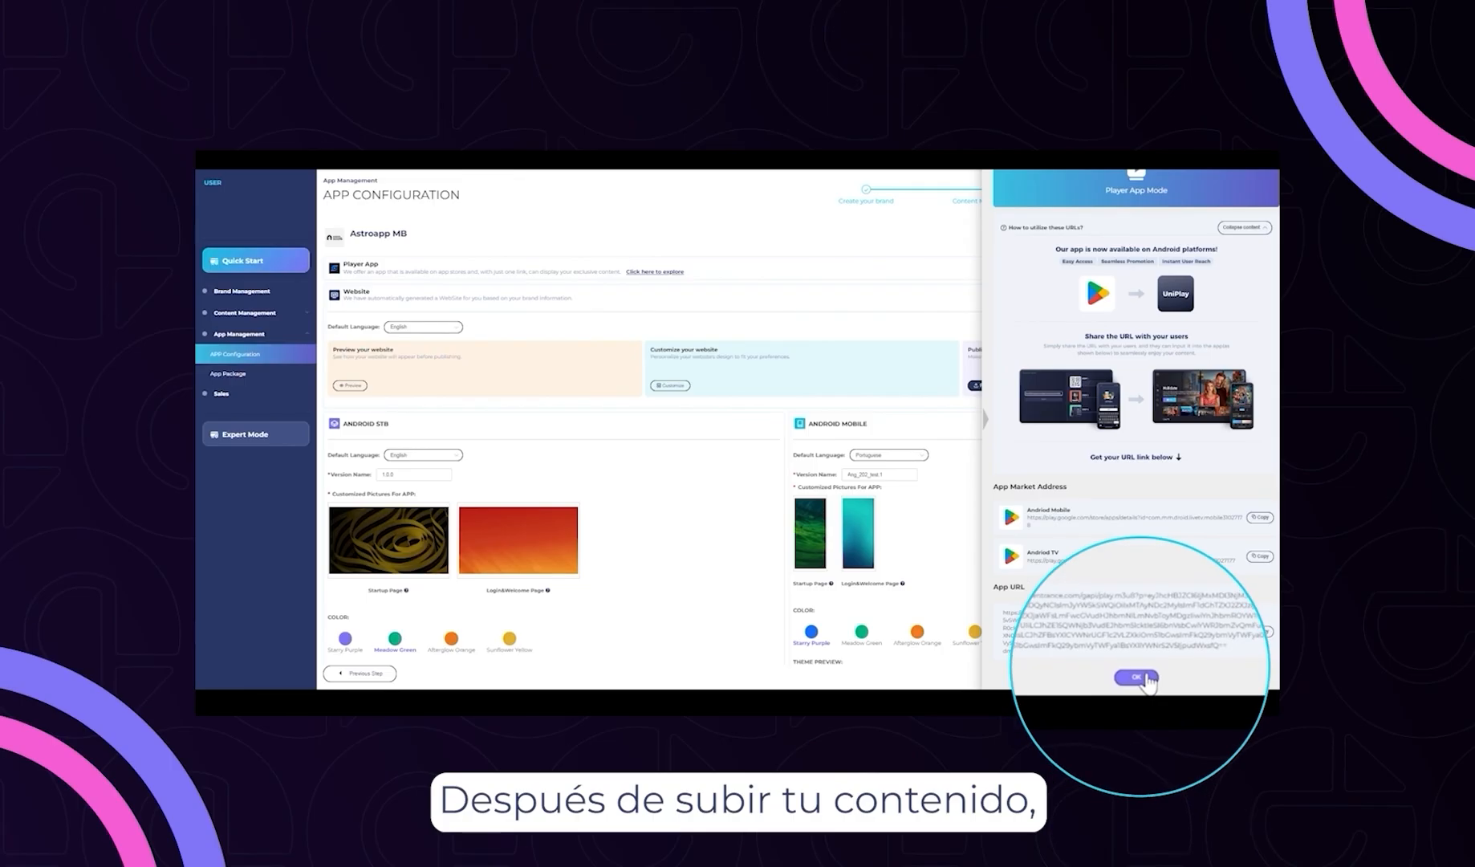
click(1135, 675)
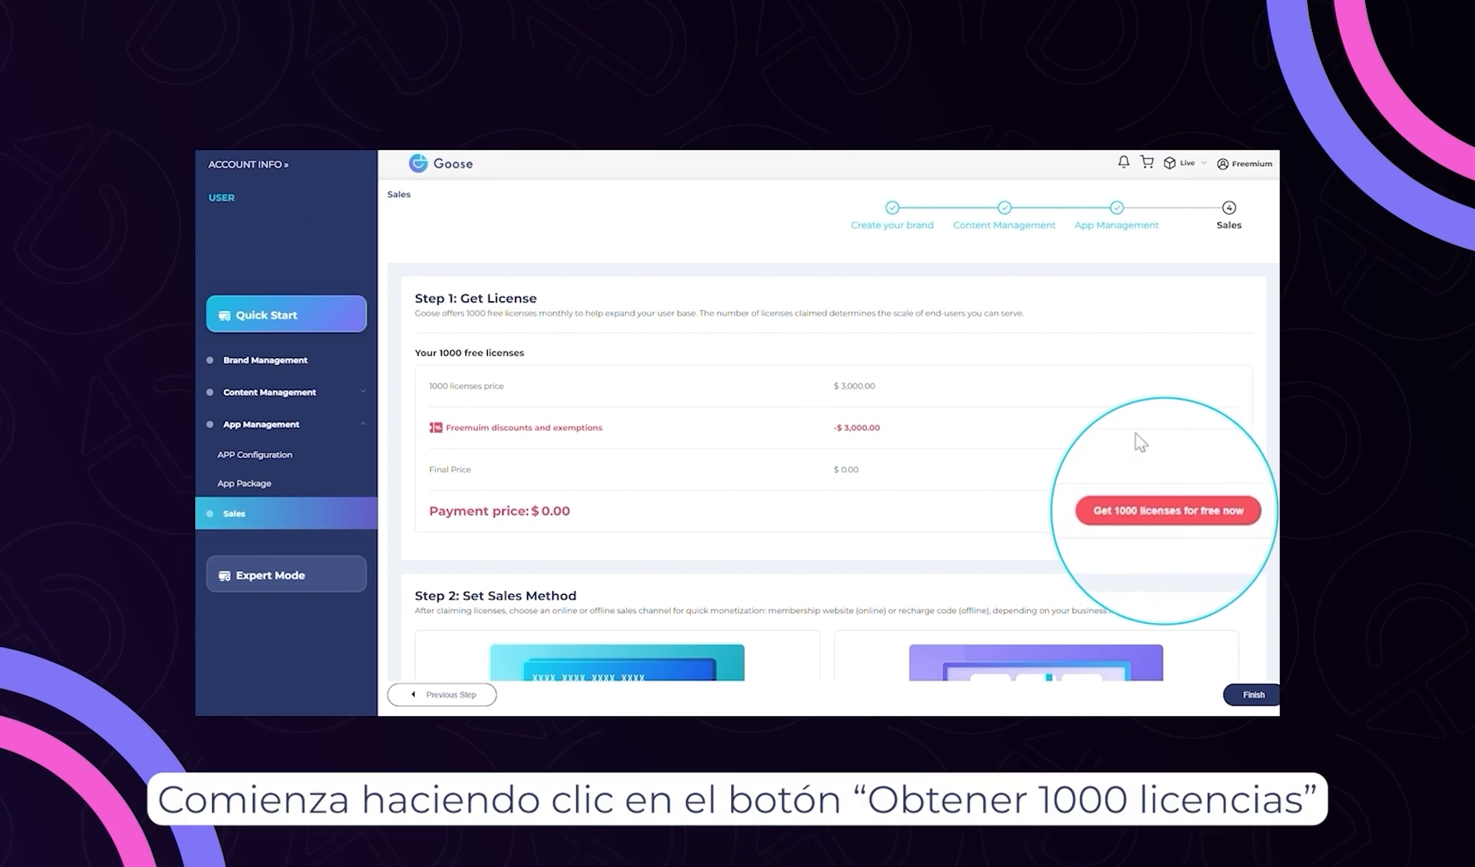
Claim the 1000 free licenses for Demo Brand and Demo Content Product, selling via recharge codes.
click(1168, 512)
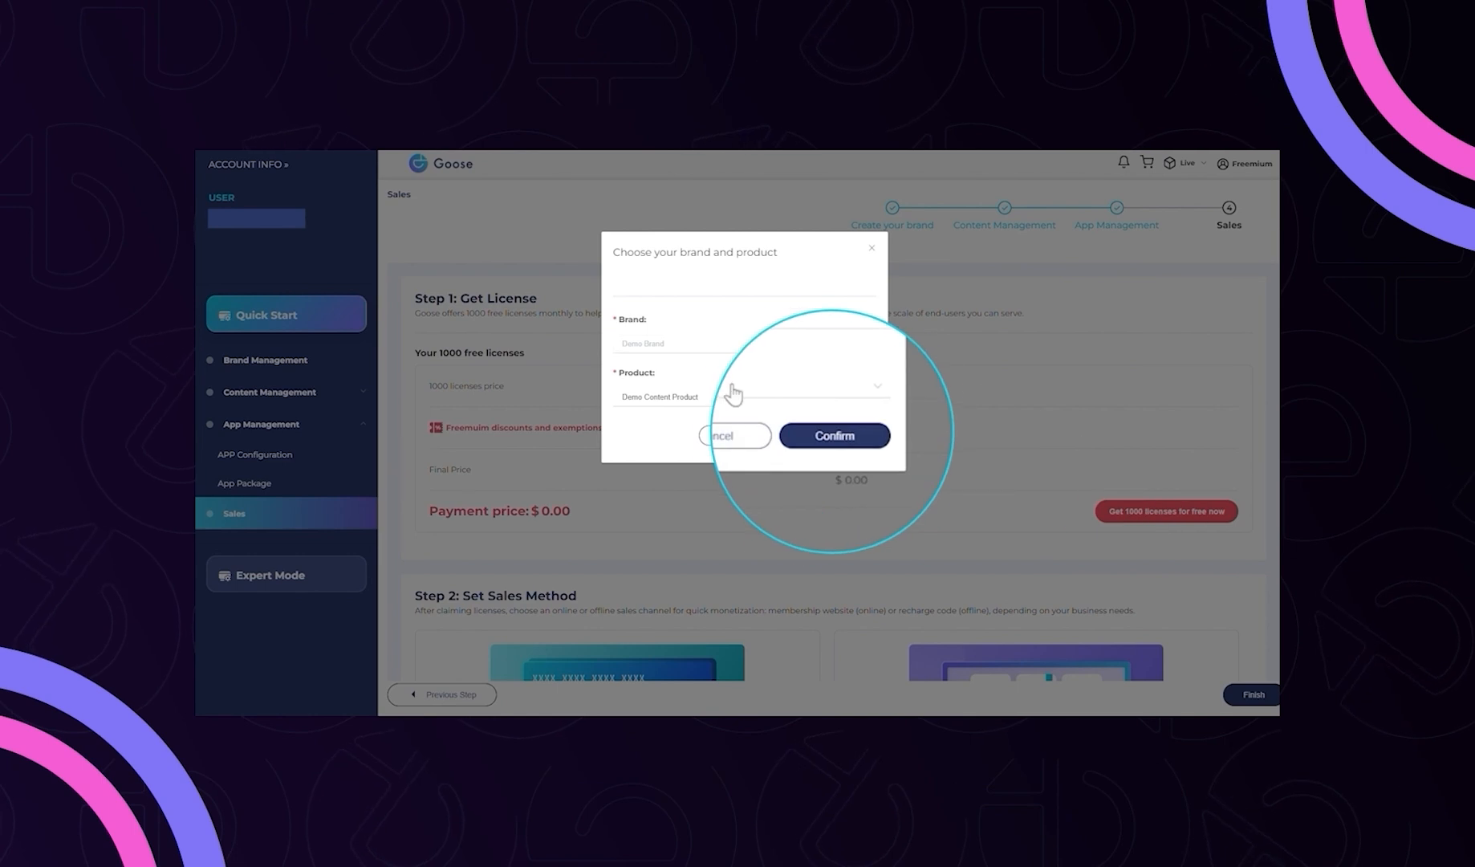
click(867, 441)
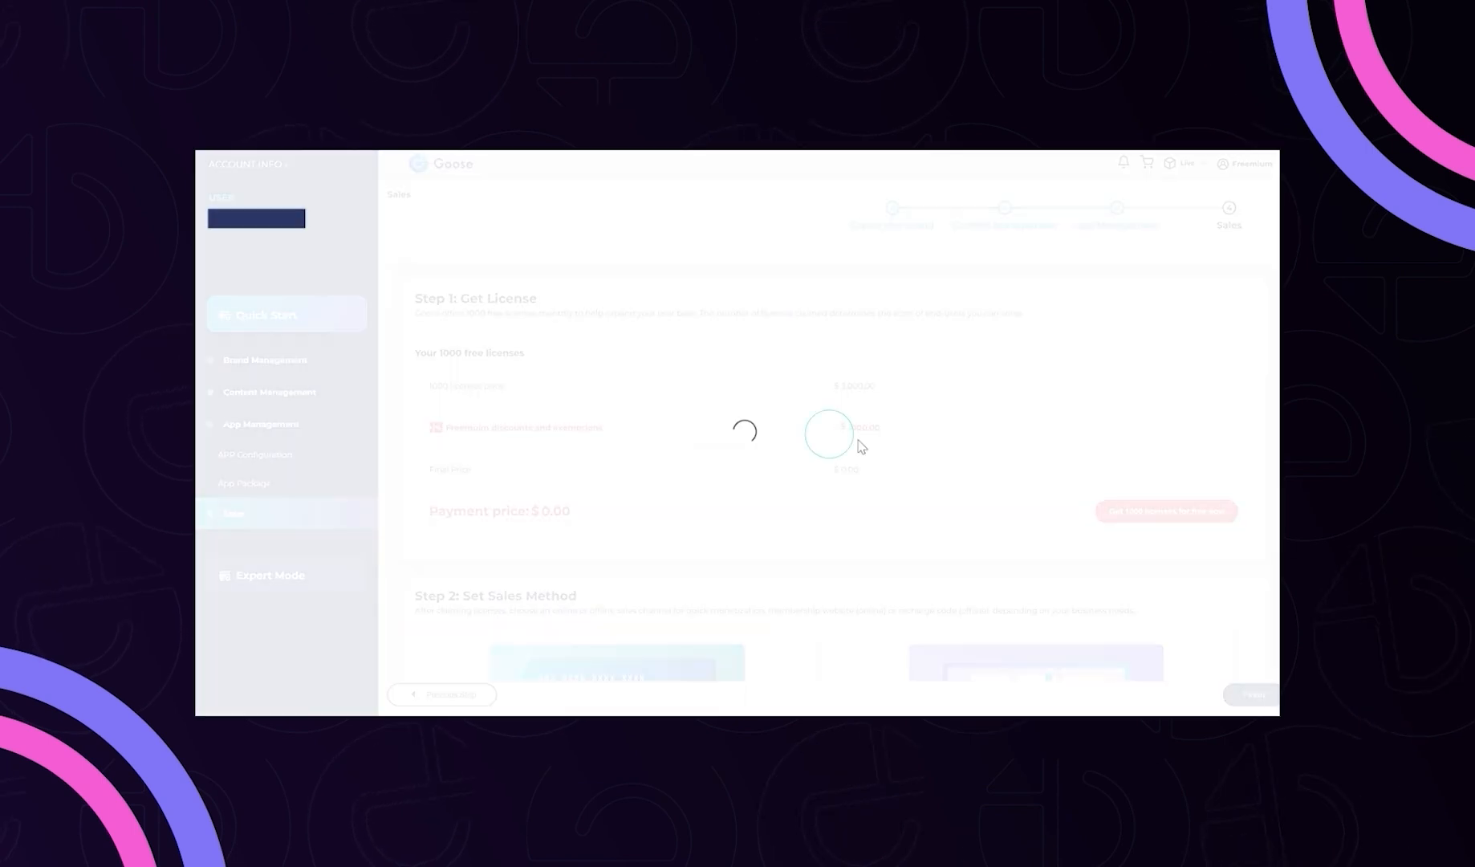
scroll(628, 508, down, 1)
click(610, 626)
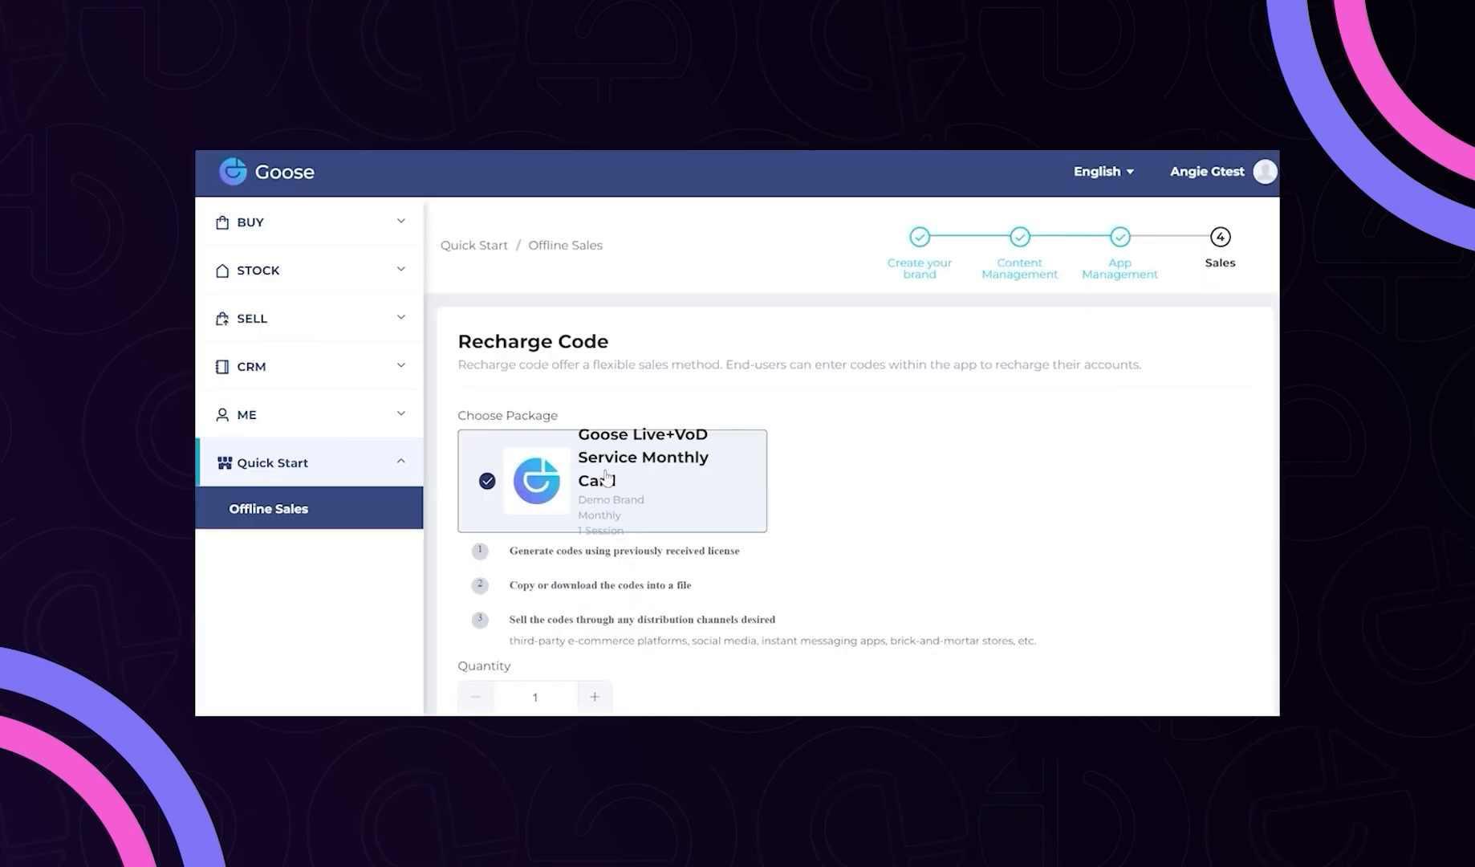
Raise the Monthly Card recharge code quantity to 5 and generate the codes.
scroll(616, 450, down, 1)
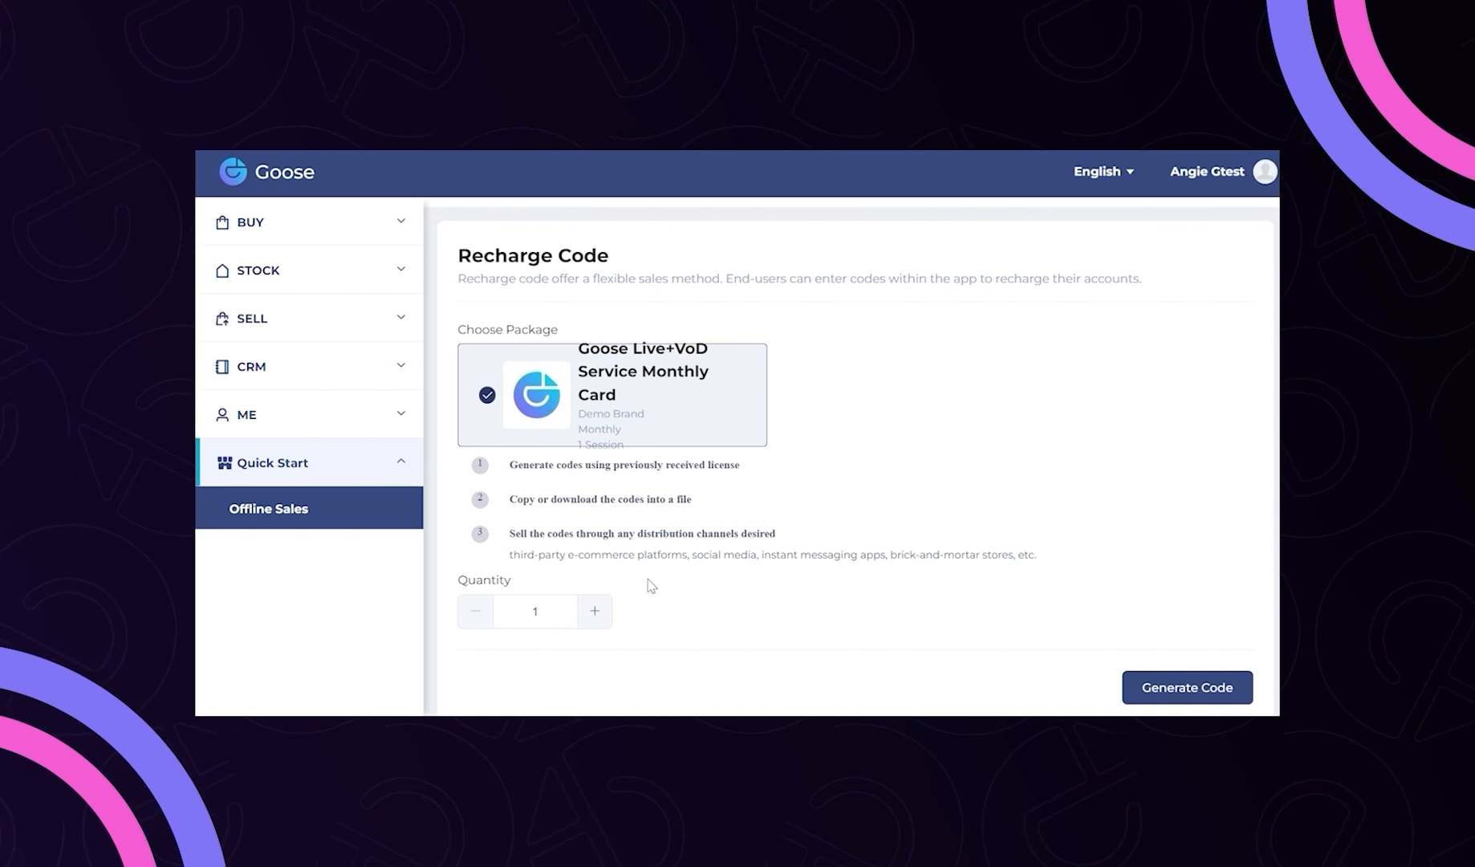
scroll(650, 585, down, 2)
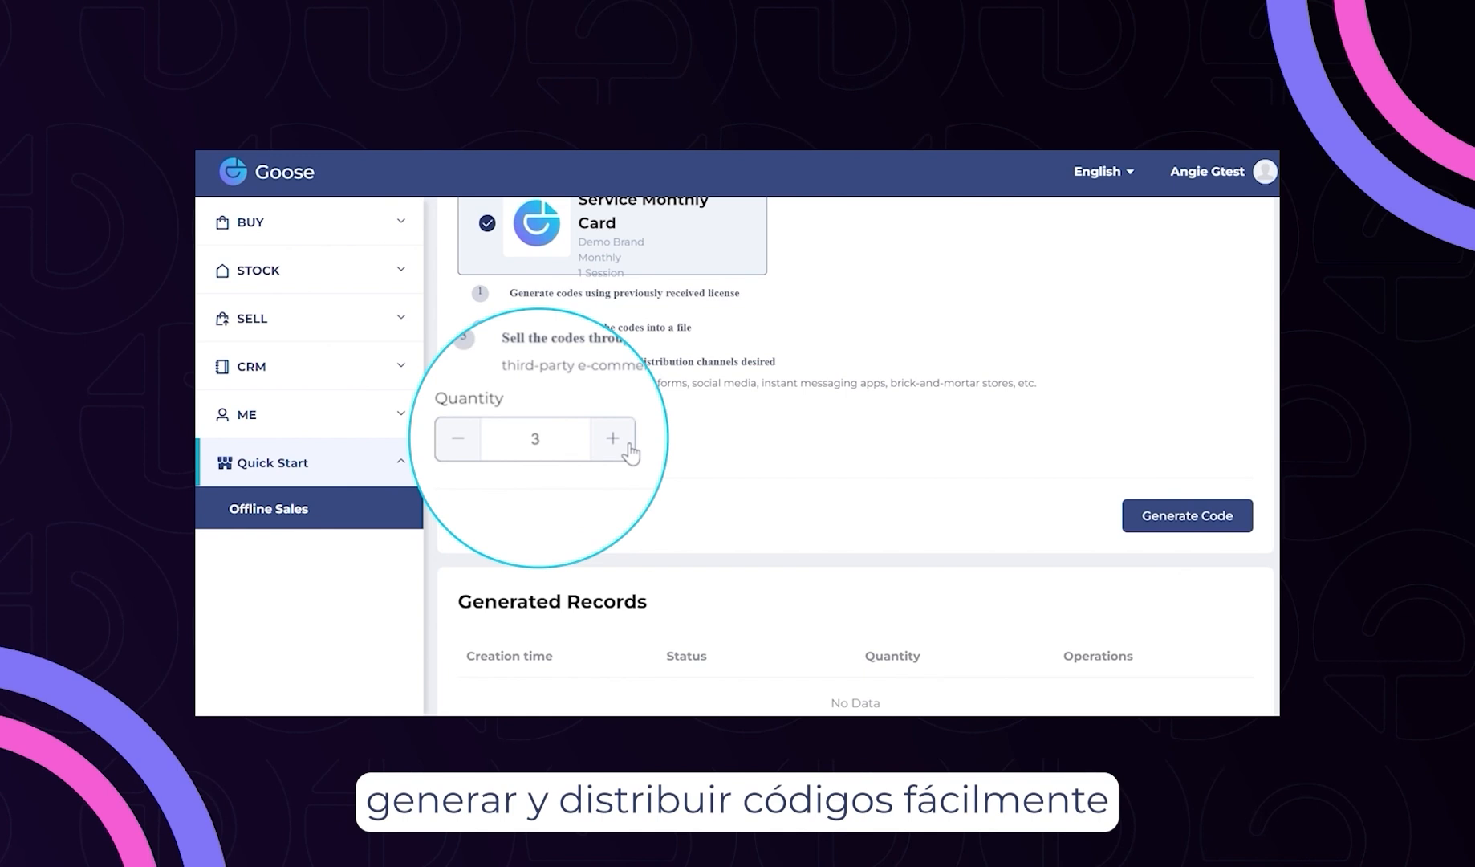
click(602, 441)
click(602, 441)
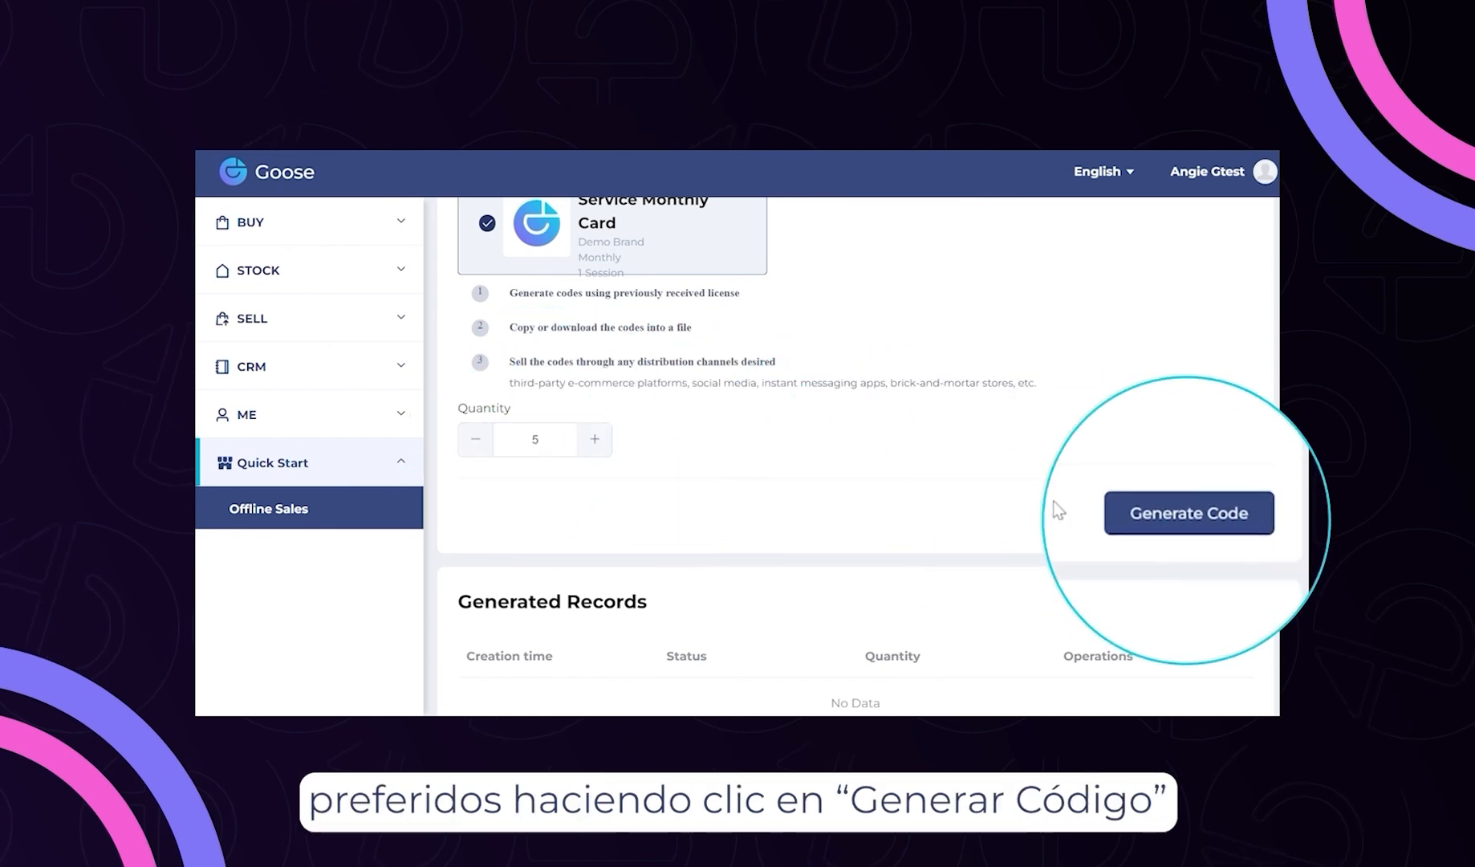
click(1136, 526)
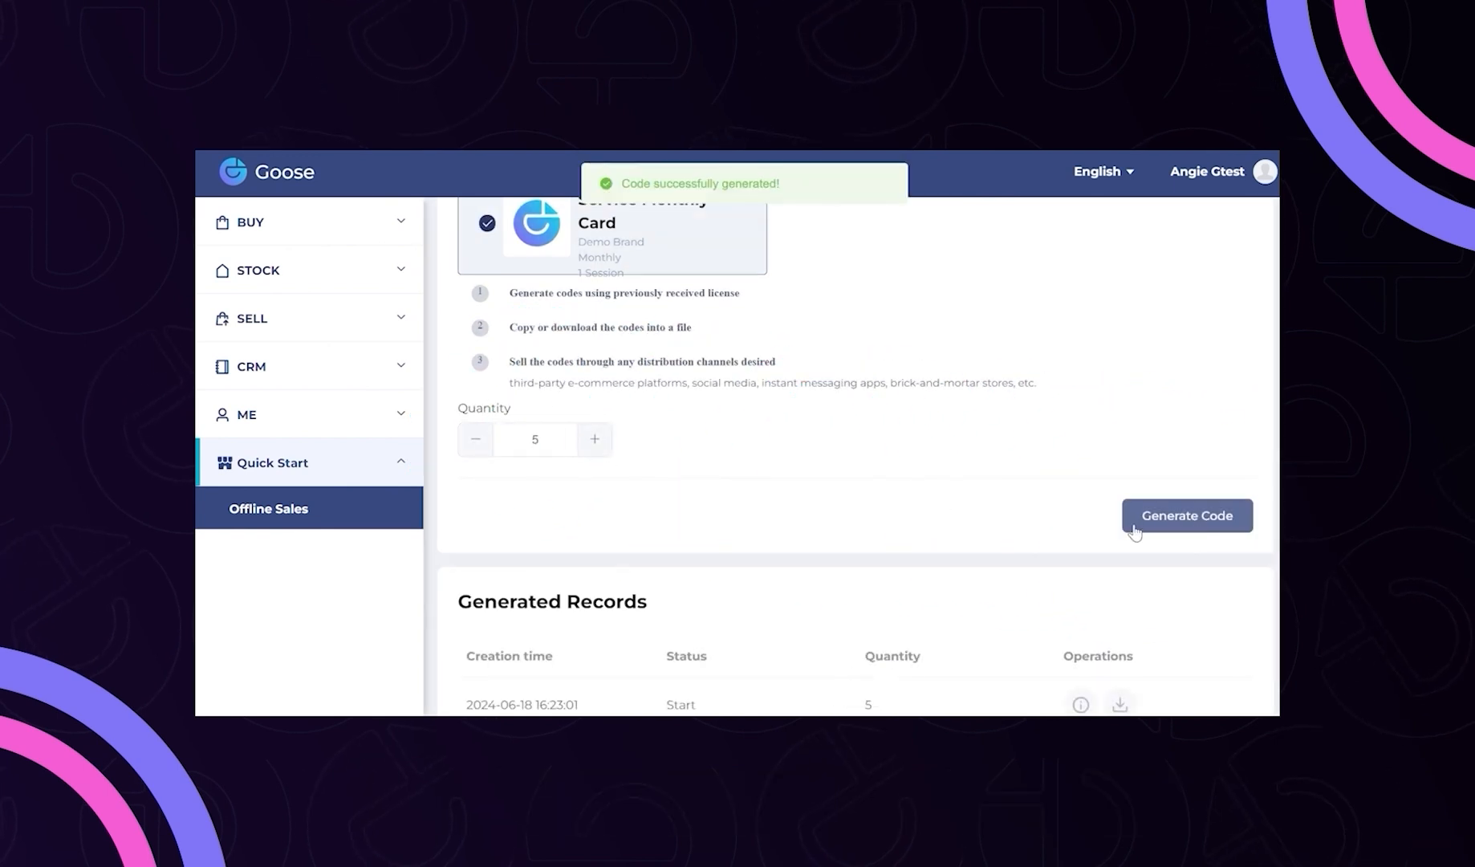
Review the five generated codes in the new record's details.
scroll(979, 511, down, 1)
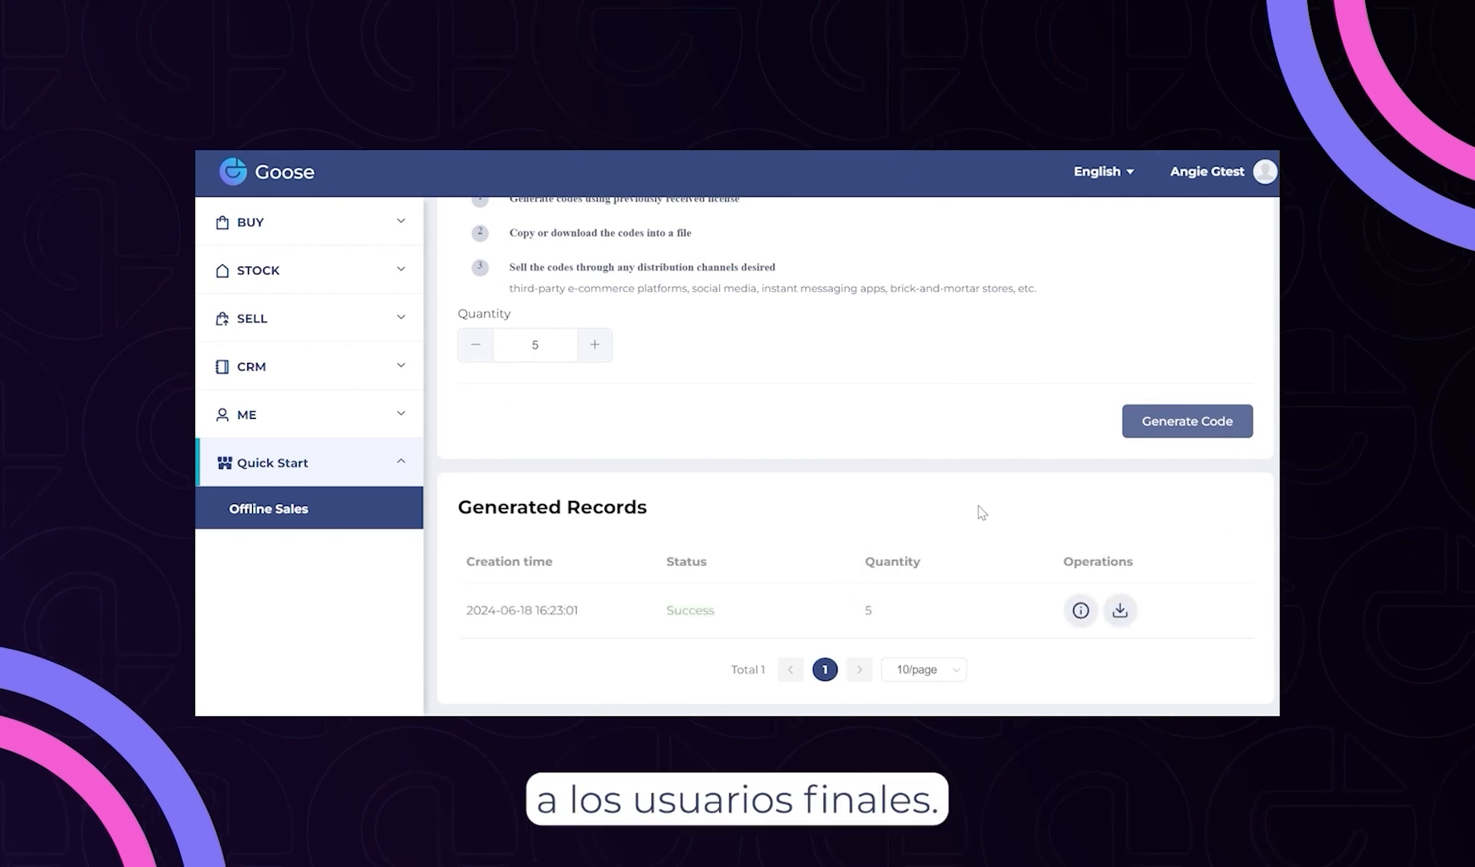
click(1080, 610)
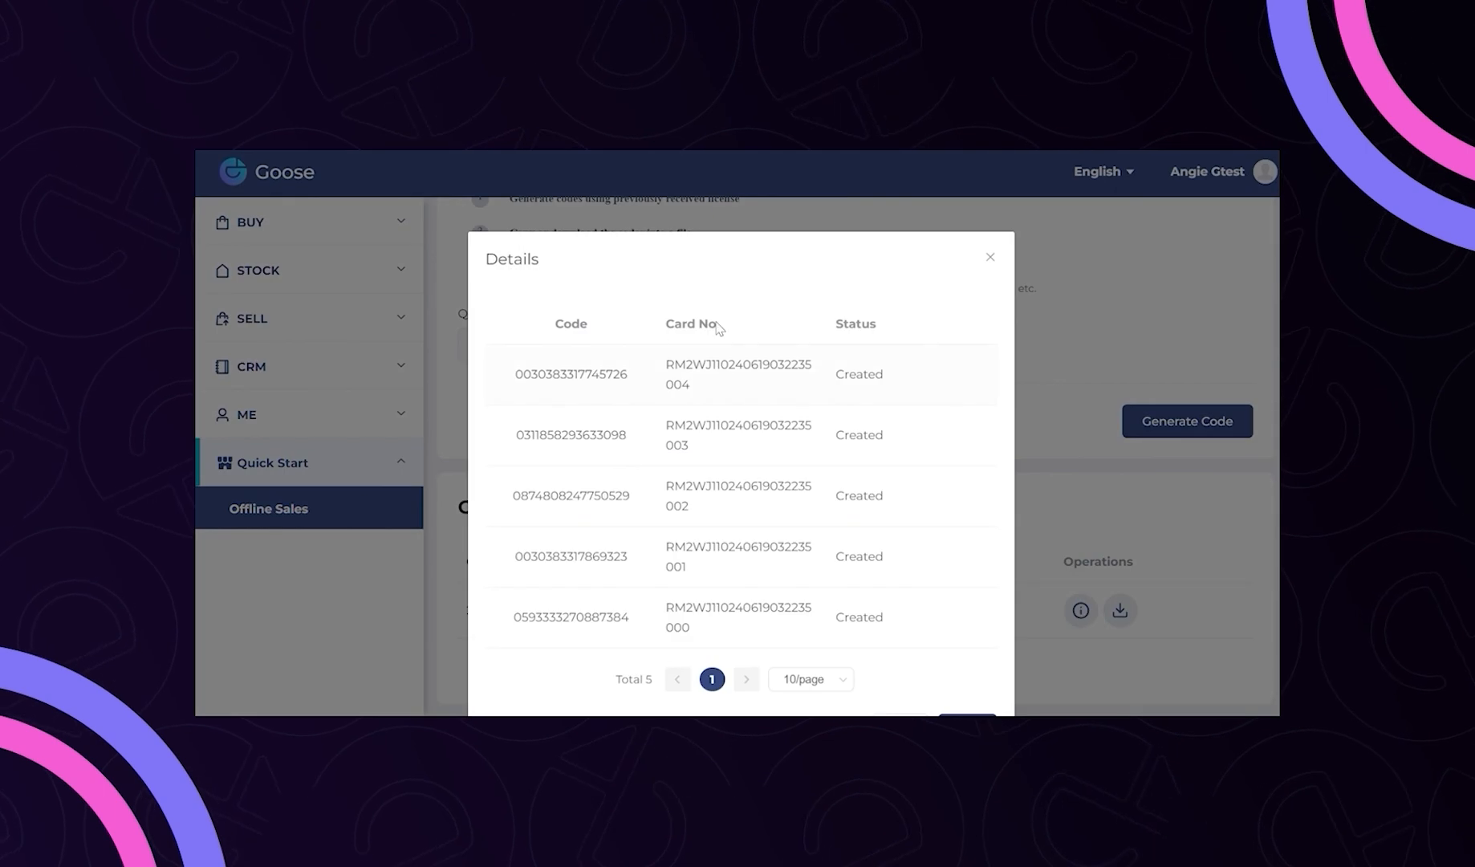
scroll(574, 497, down, 1)
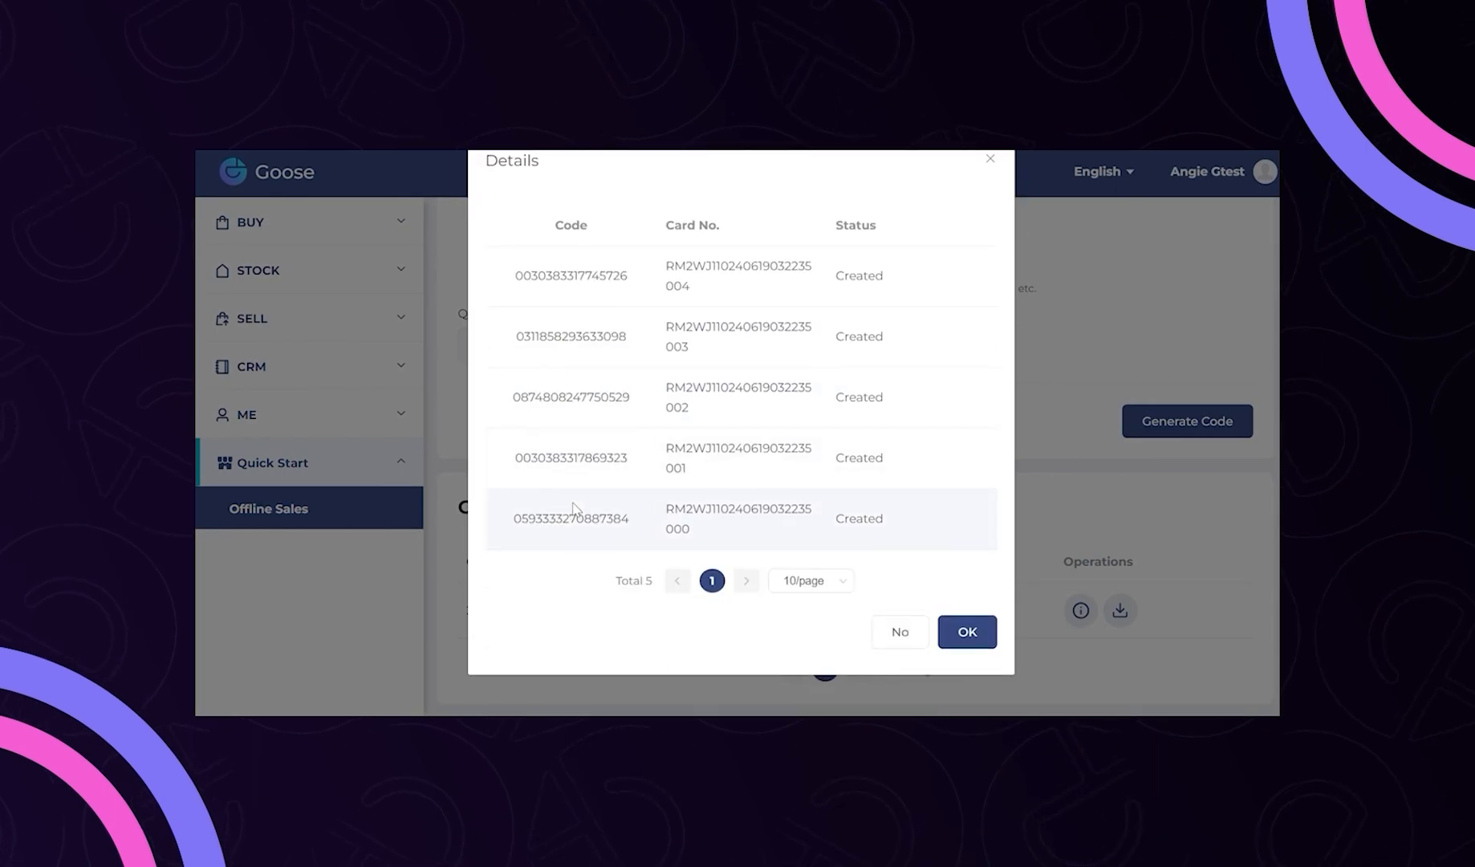
click(965, 631)
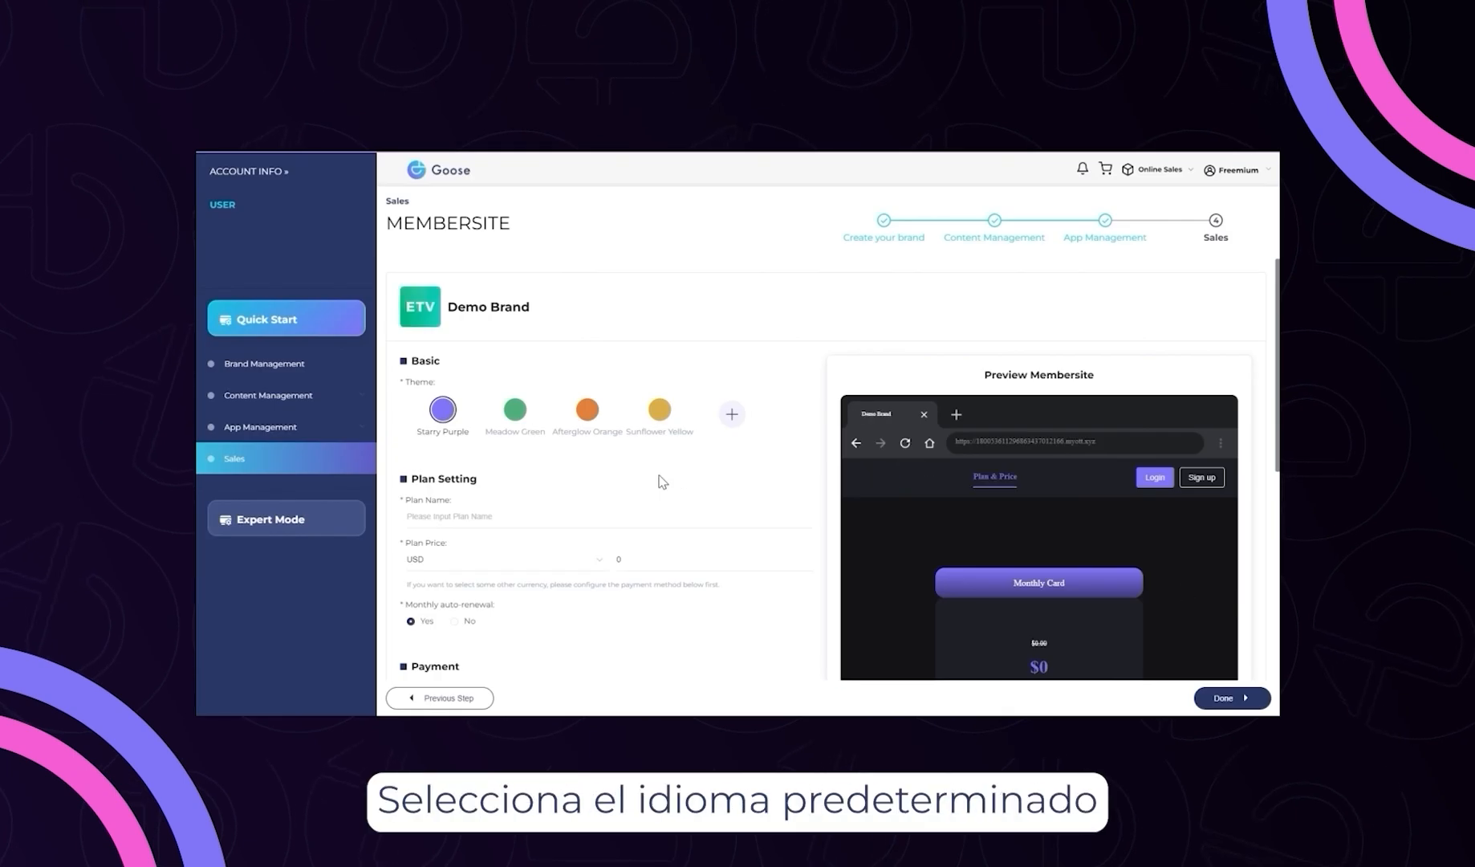
Apply the Sunflower Yellow theme to the membersite.
scroll(658, 480, down, 1)
click(515, 324)
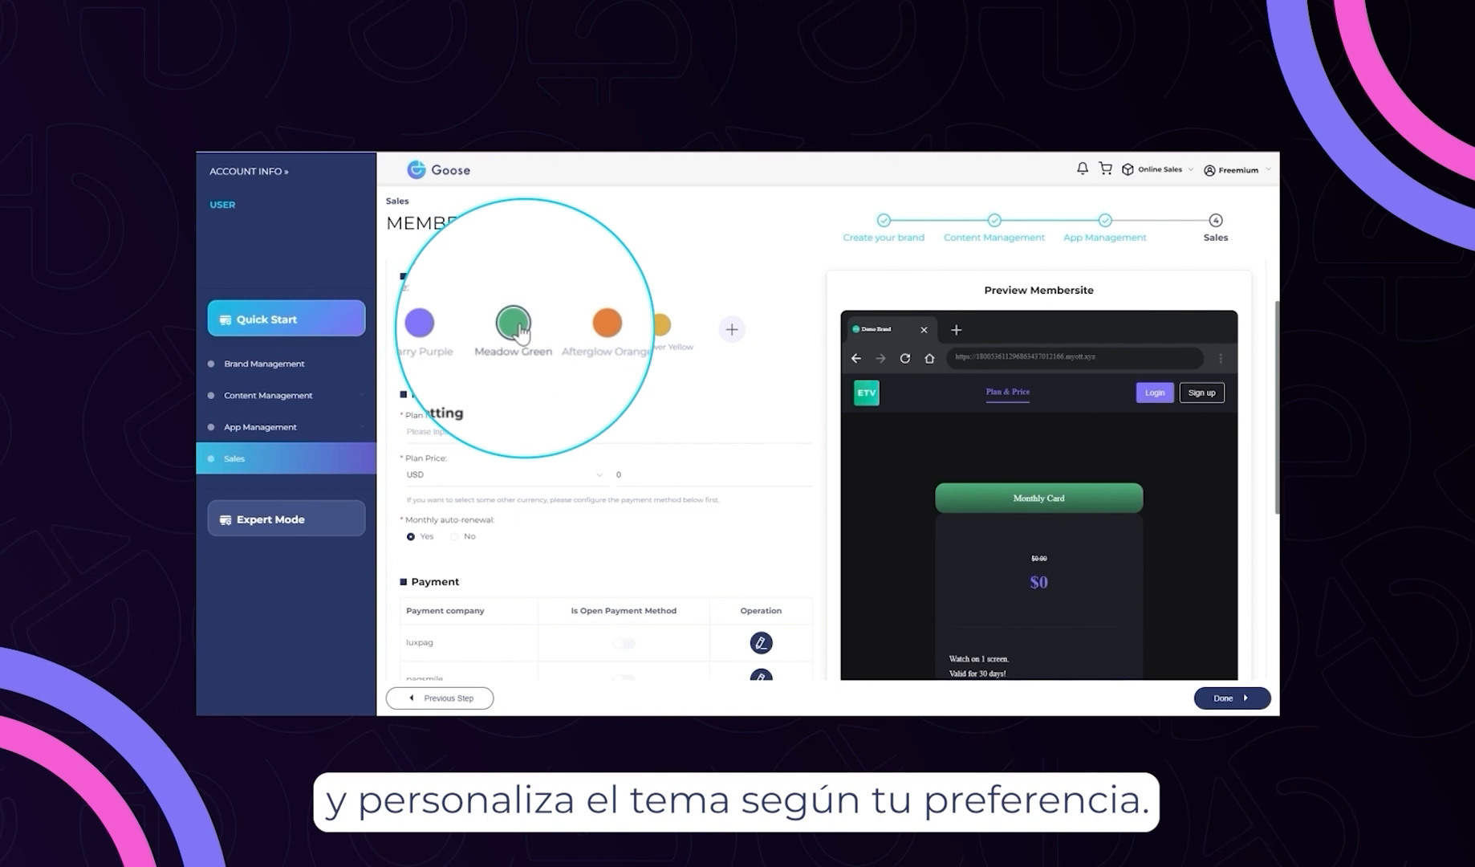
click(586, 326)
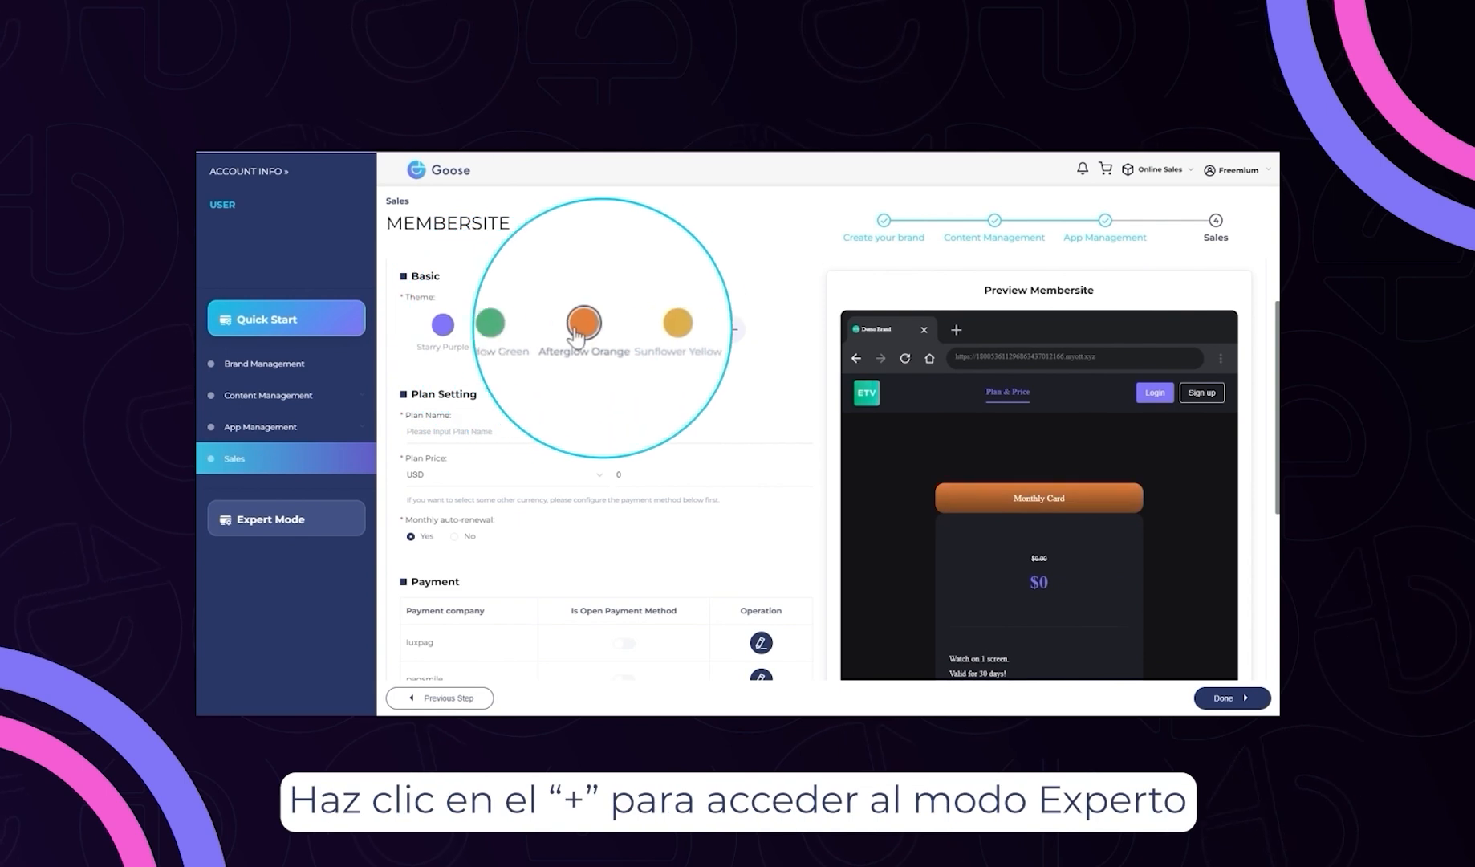
click(660, 325)
Name the plan 'Demo Plan' and set its price to 10 USD.
click(571, 443)
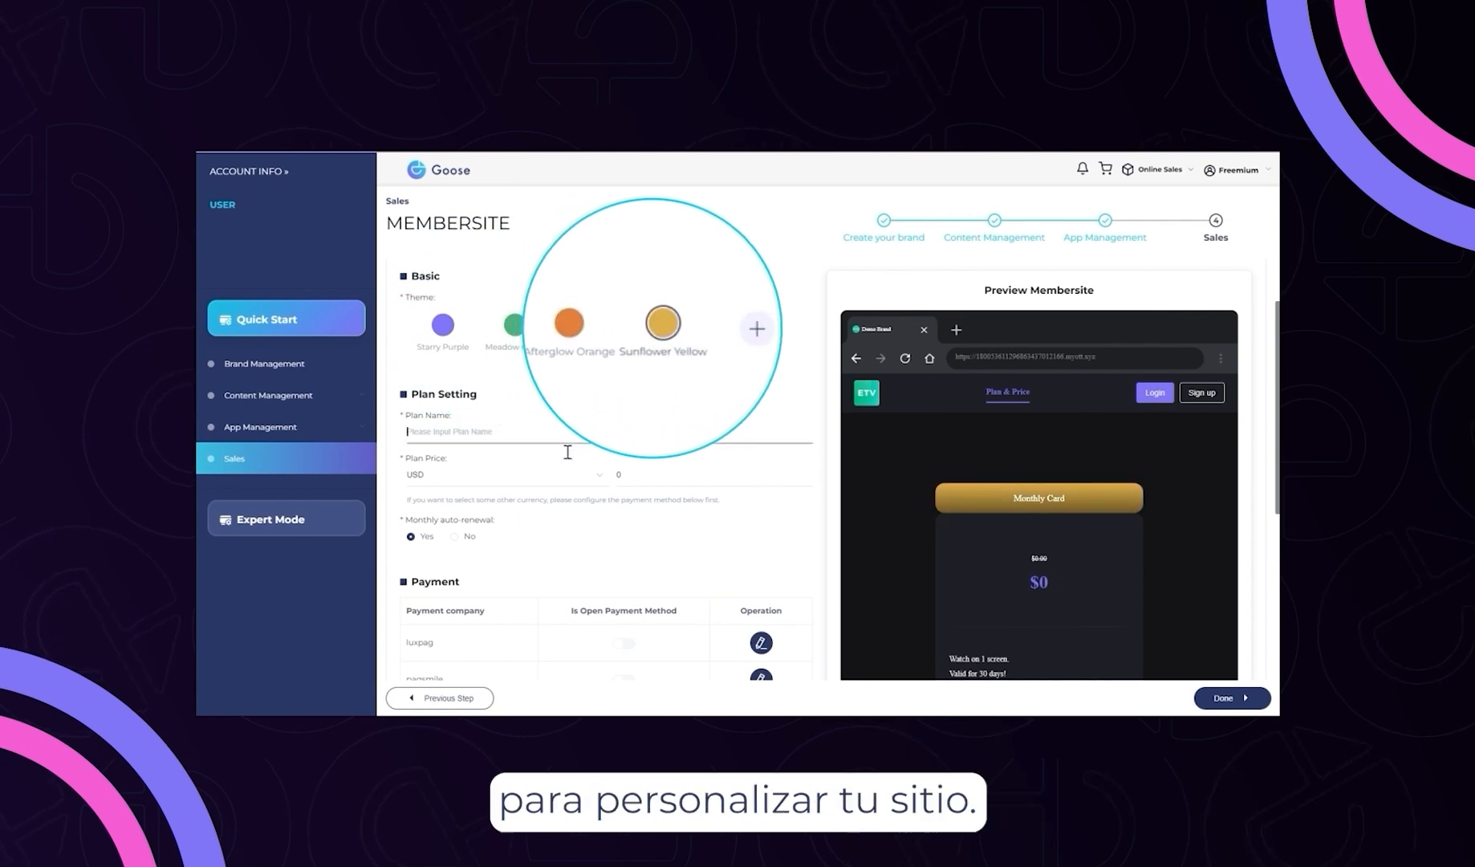
text(De)
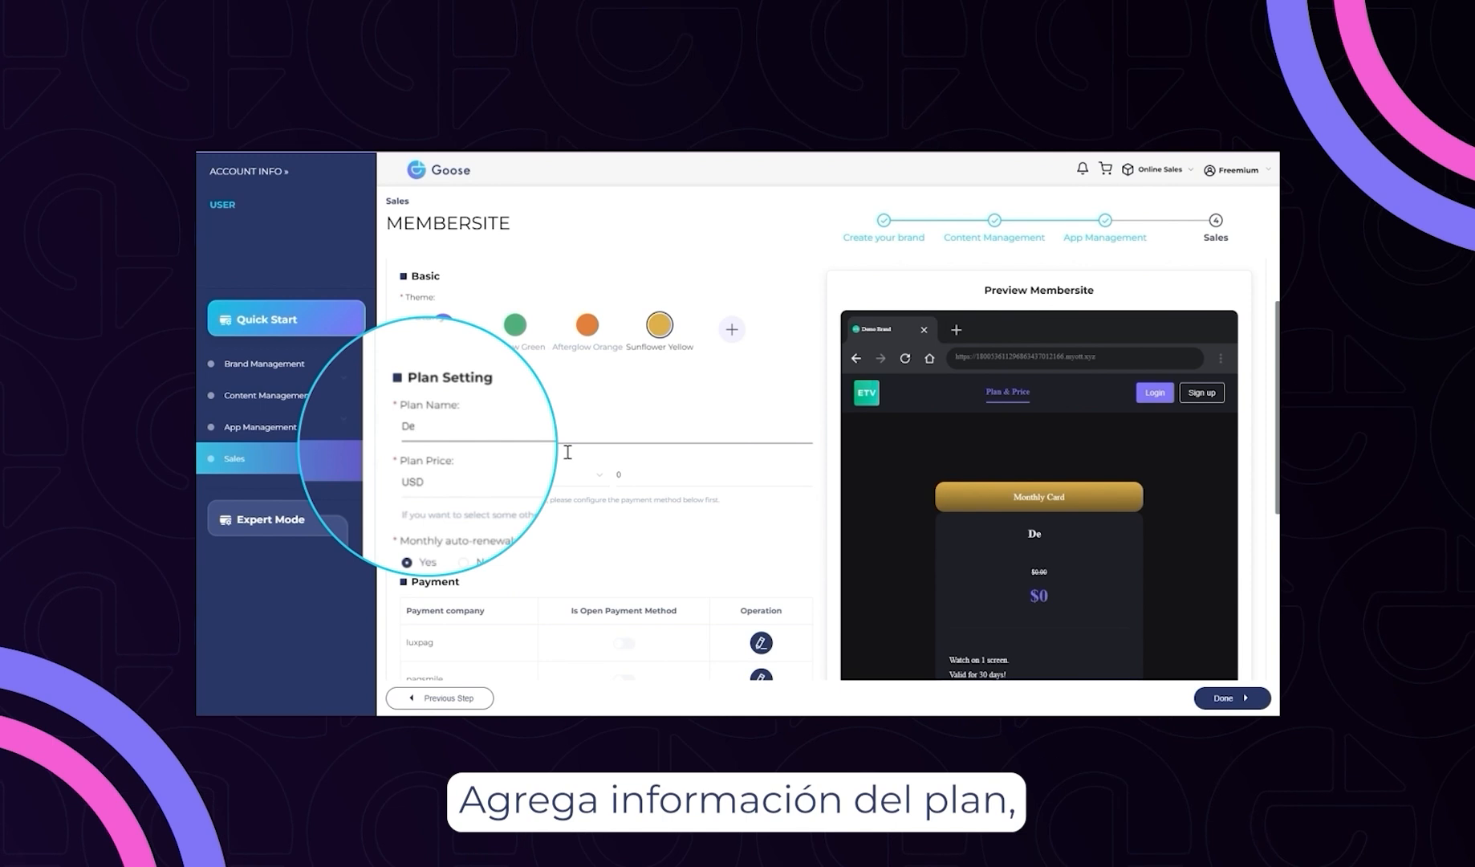
text(mo Plan)
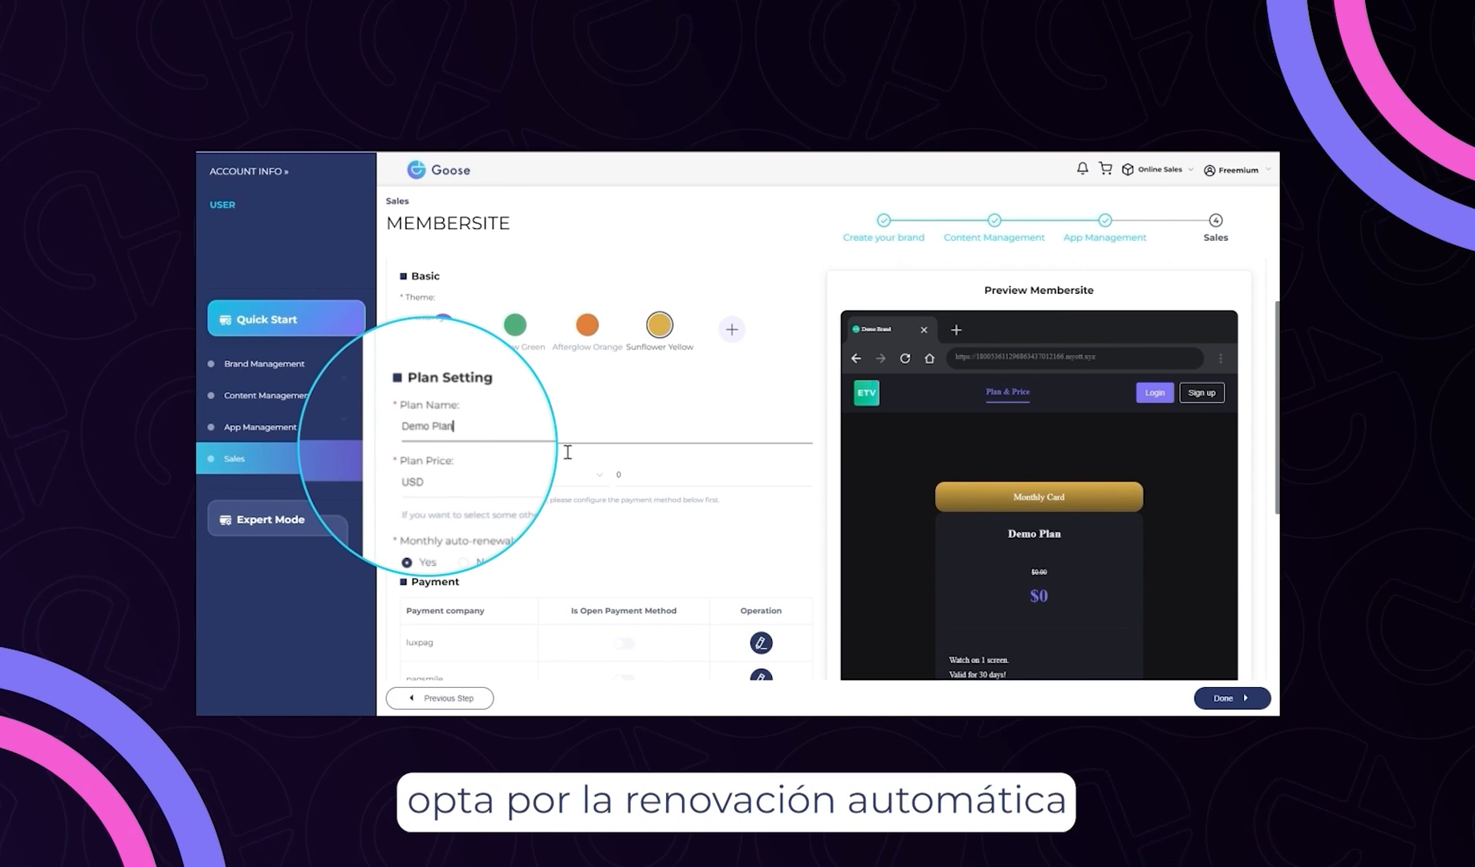
click(669, 482)
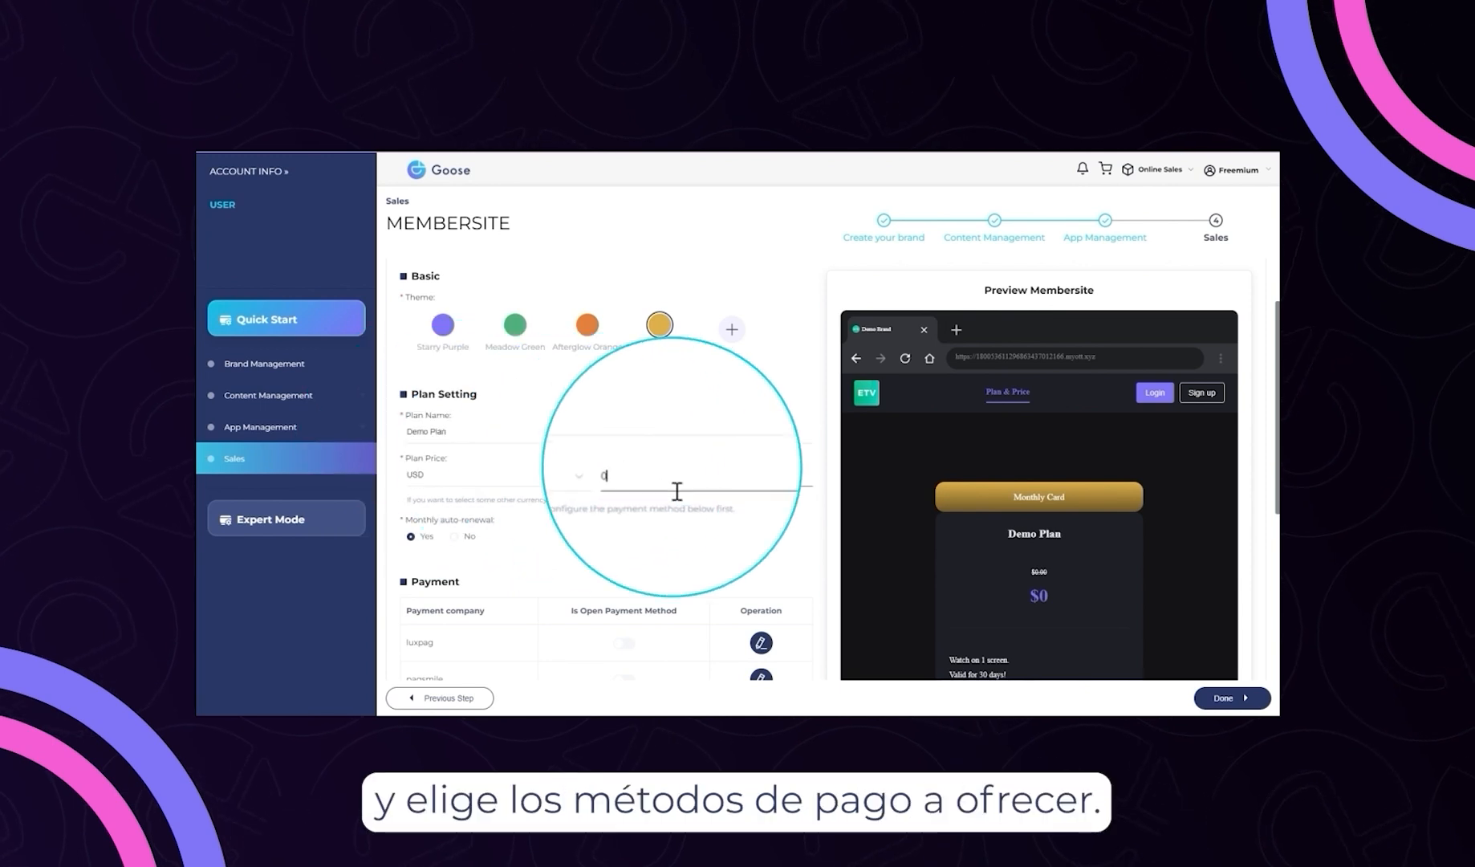
text(10)
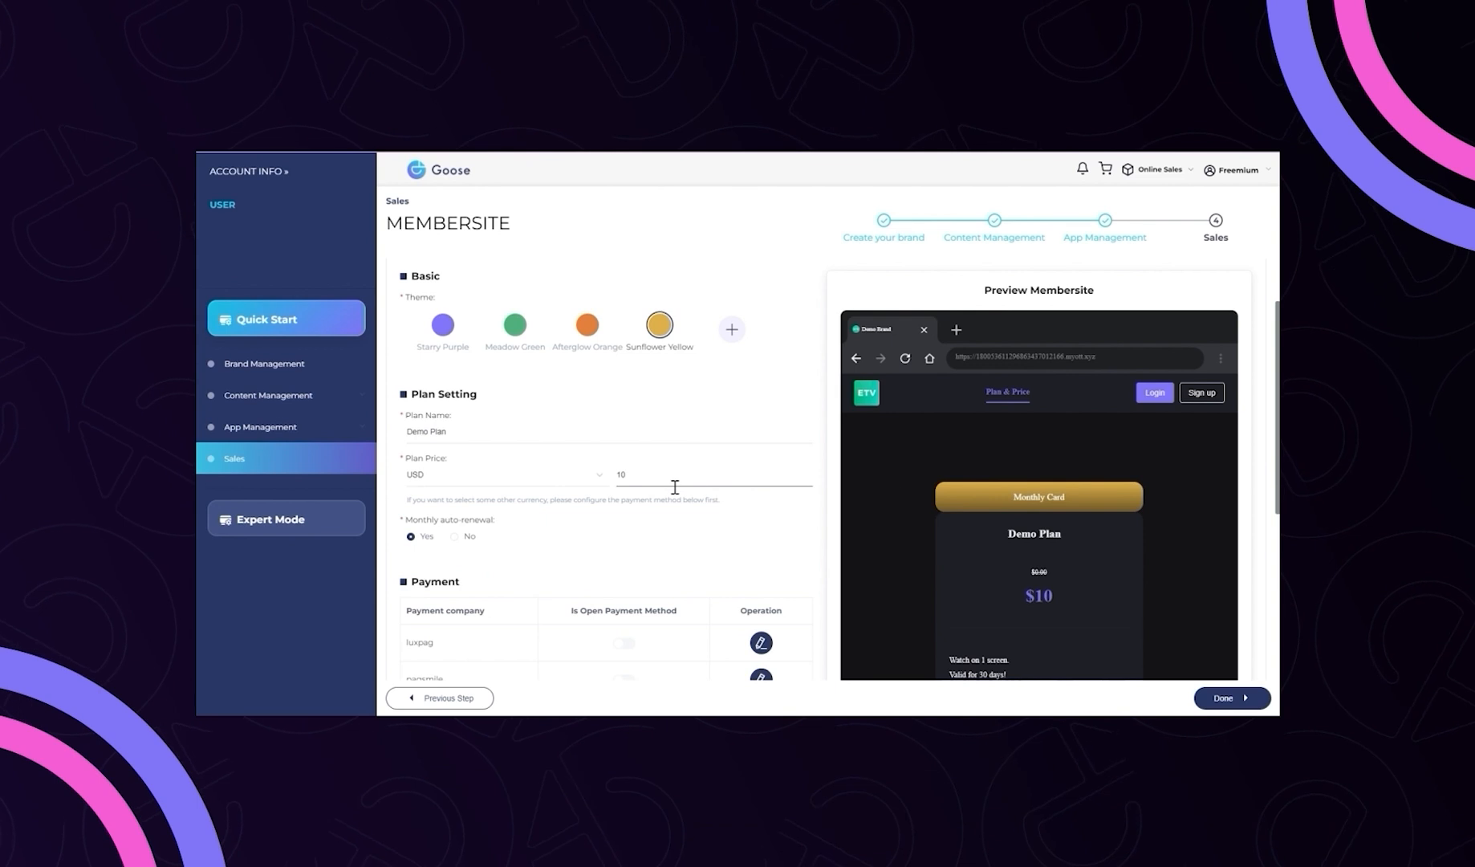
scroll(891, 483, down, 1)
scroll(786, 447, down, 1)
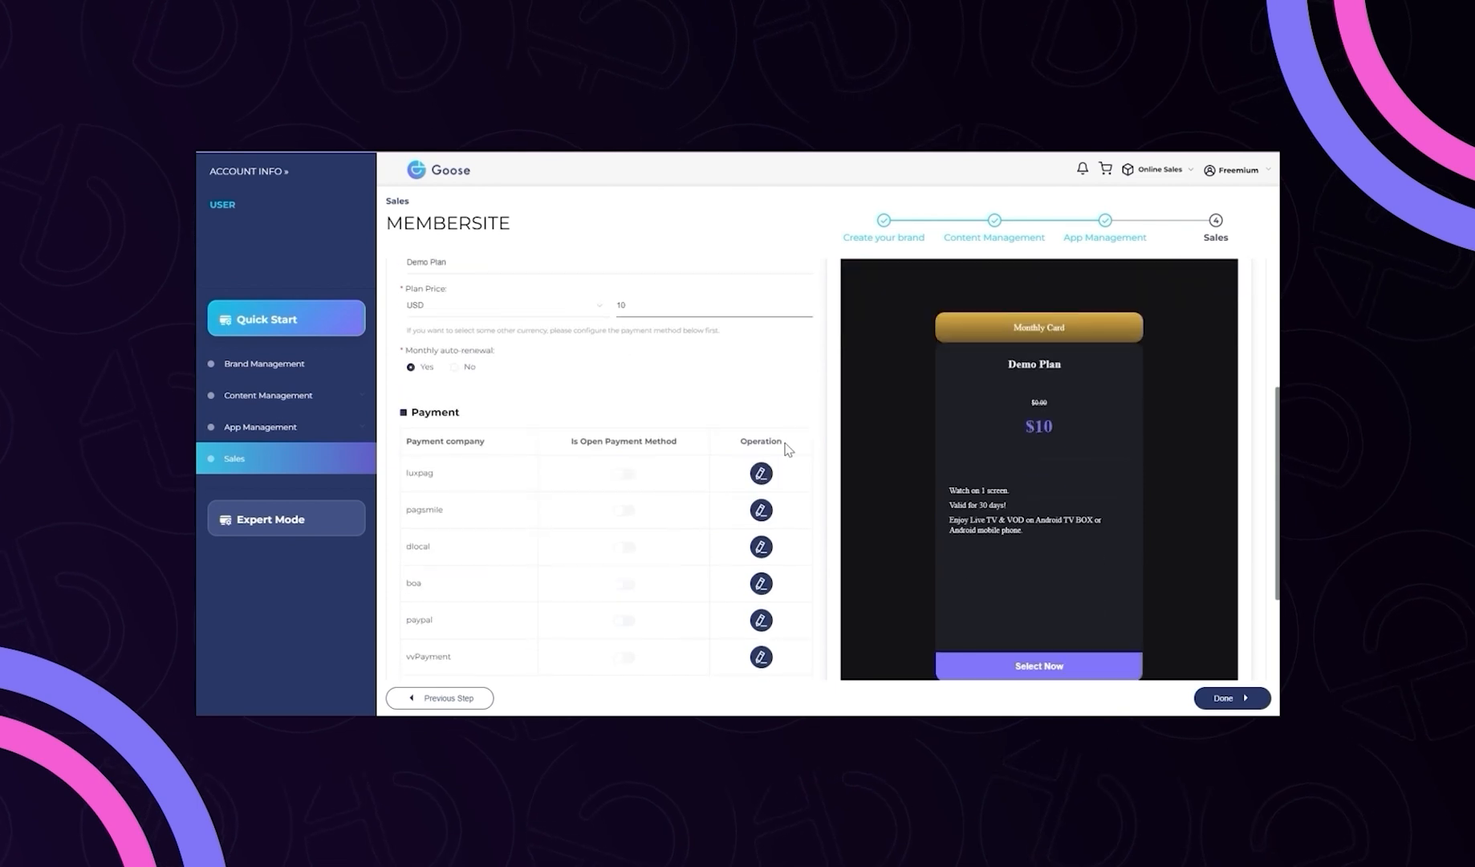
Turn off monthly auto-renewal, leave the paypal settings unchanged, and publish the membersite.
click(456, 366)
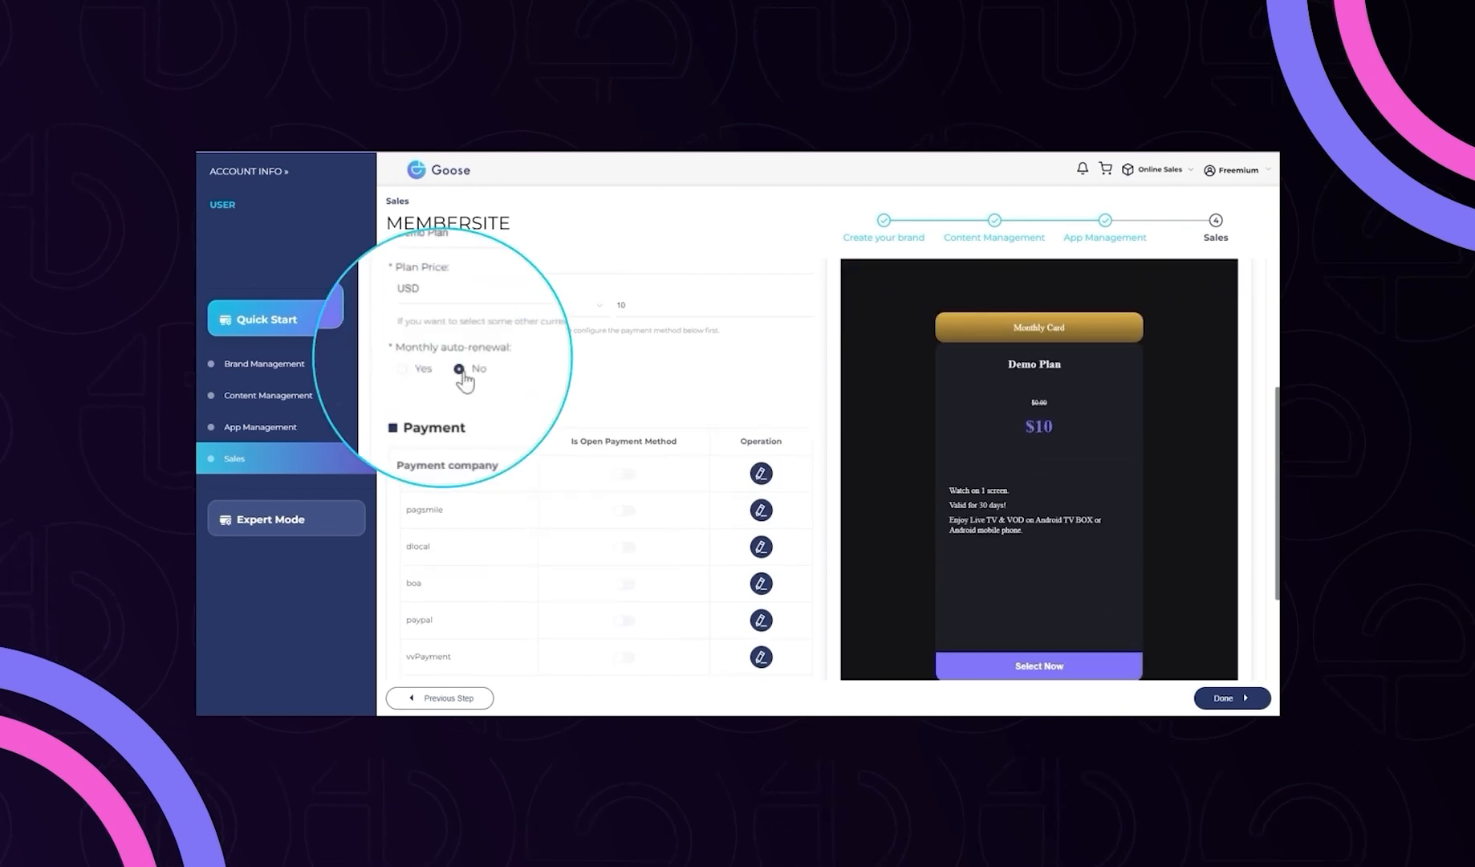
scroll(552, 441, down, 1)
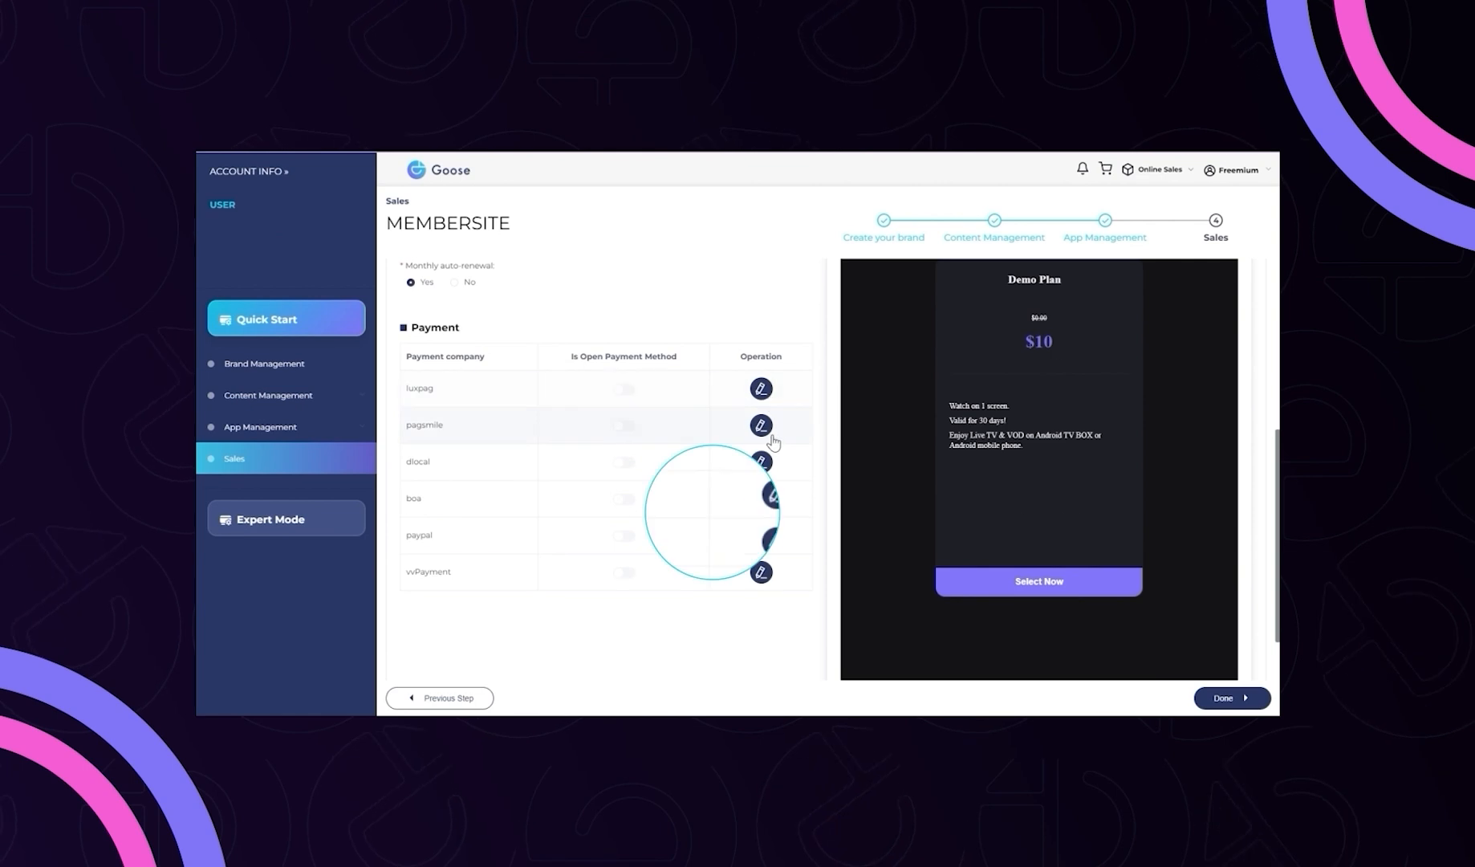
click(766, 536)
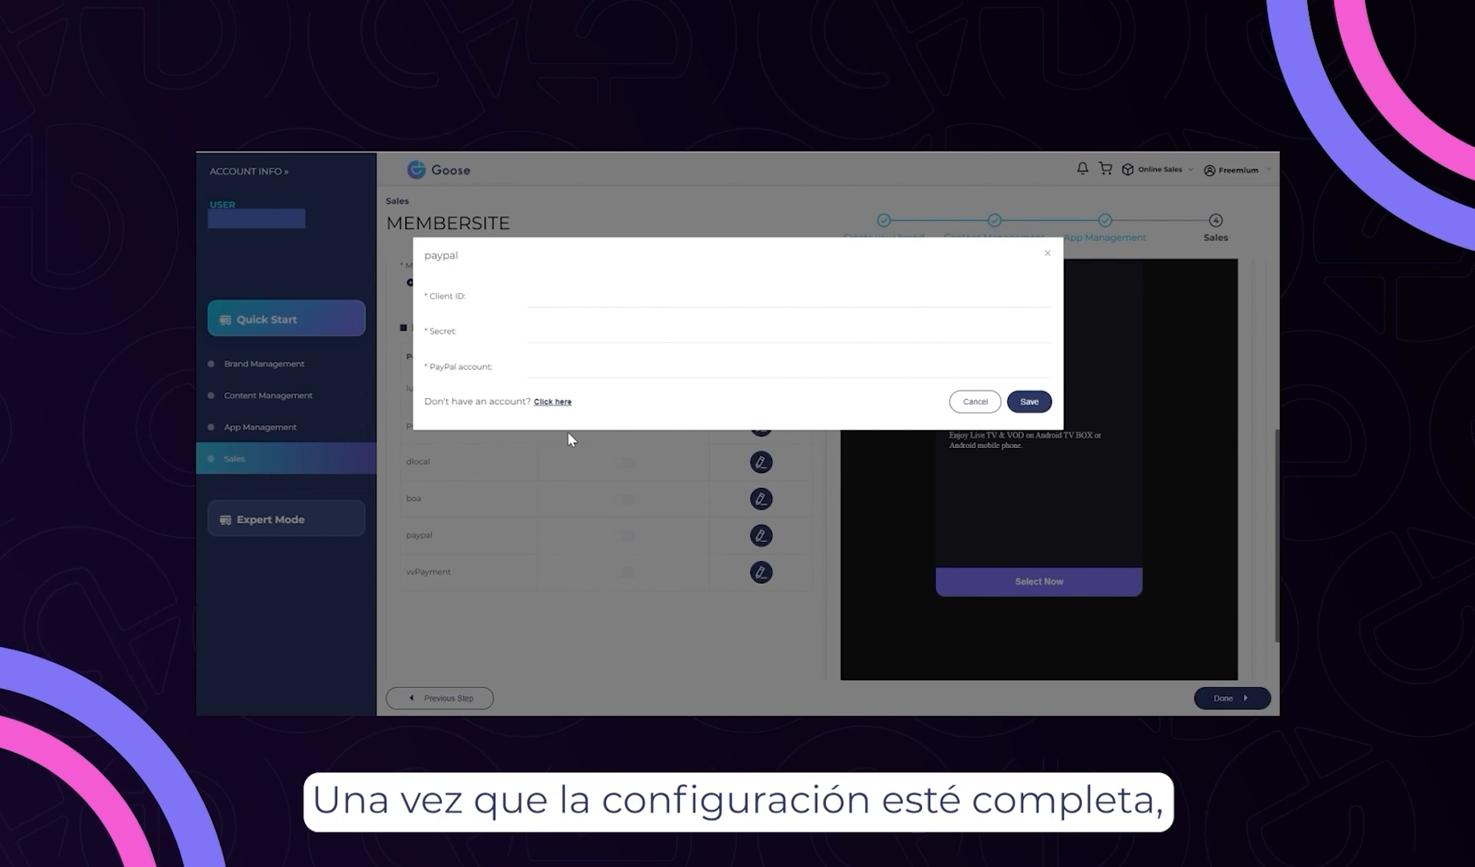
click(975, 401)
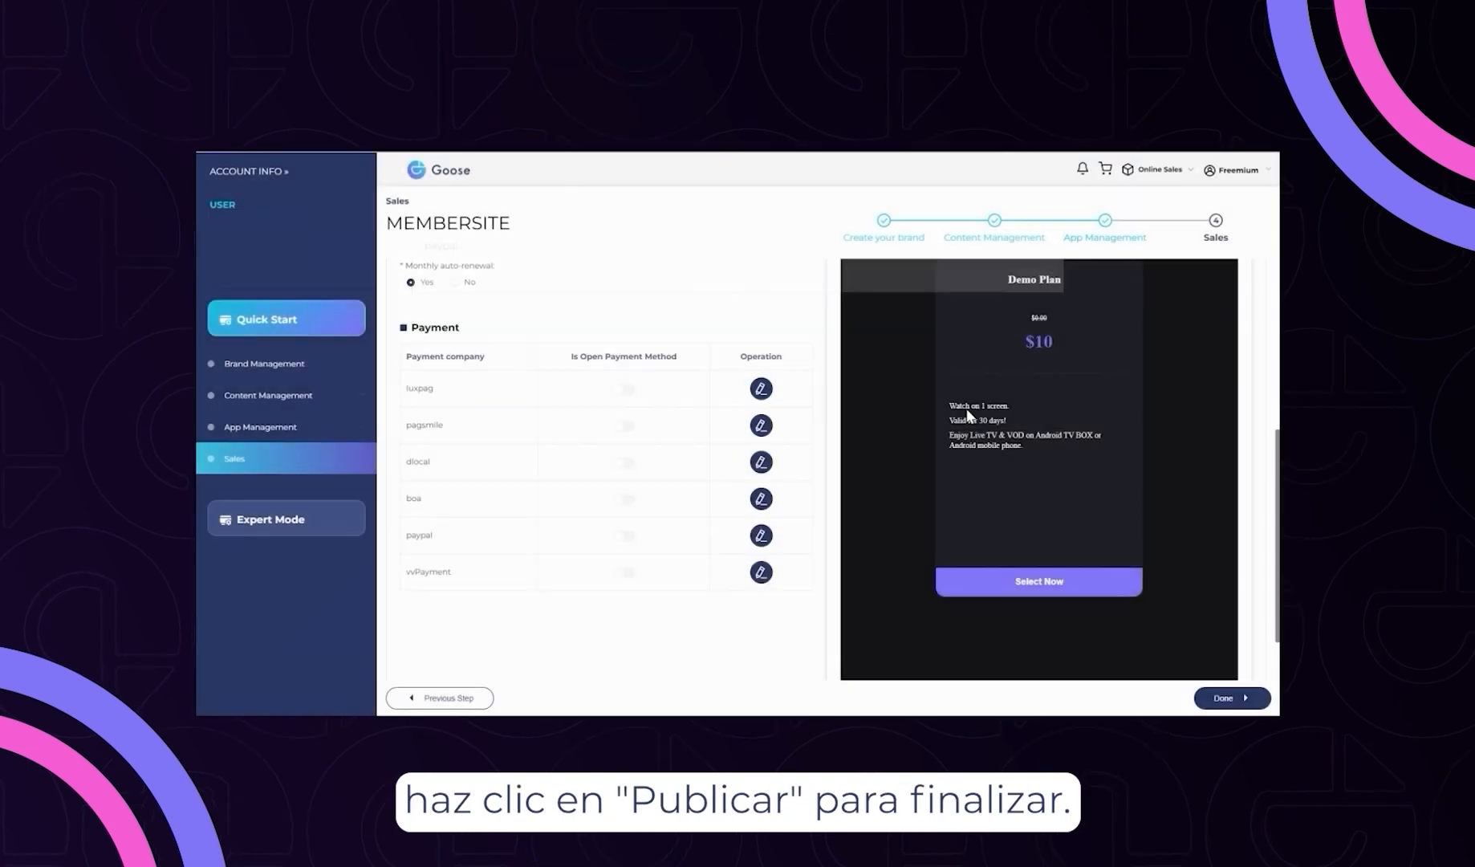
scroll(714, 494, down, 1)
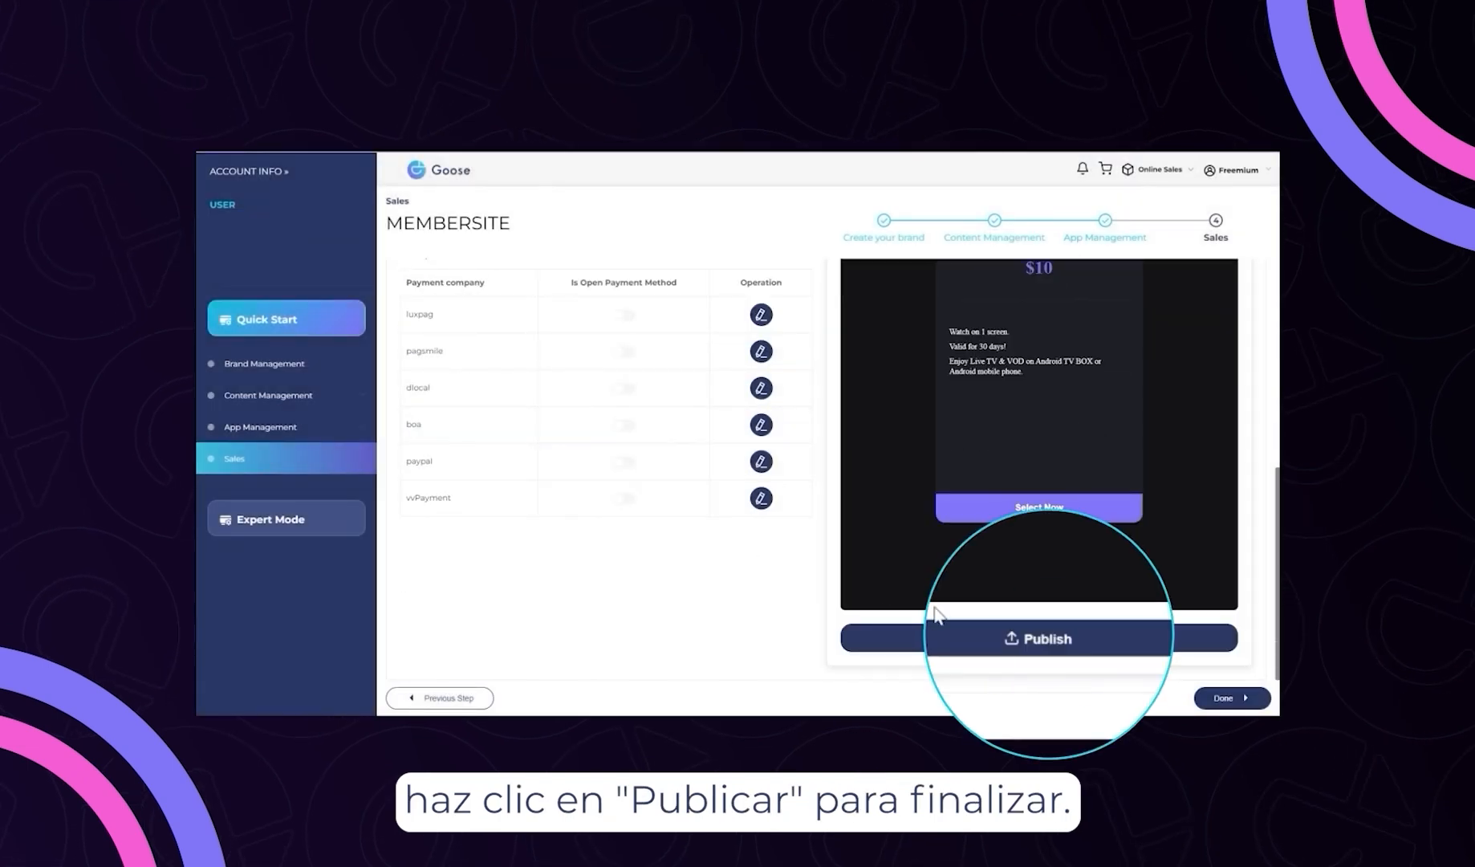
click(984, 640)
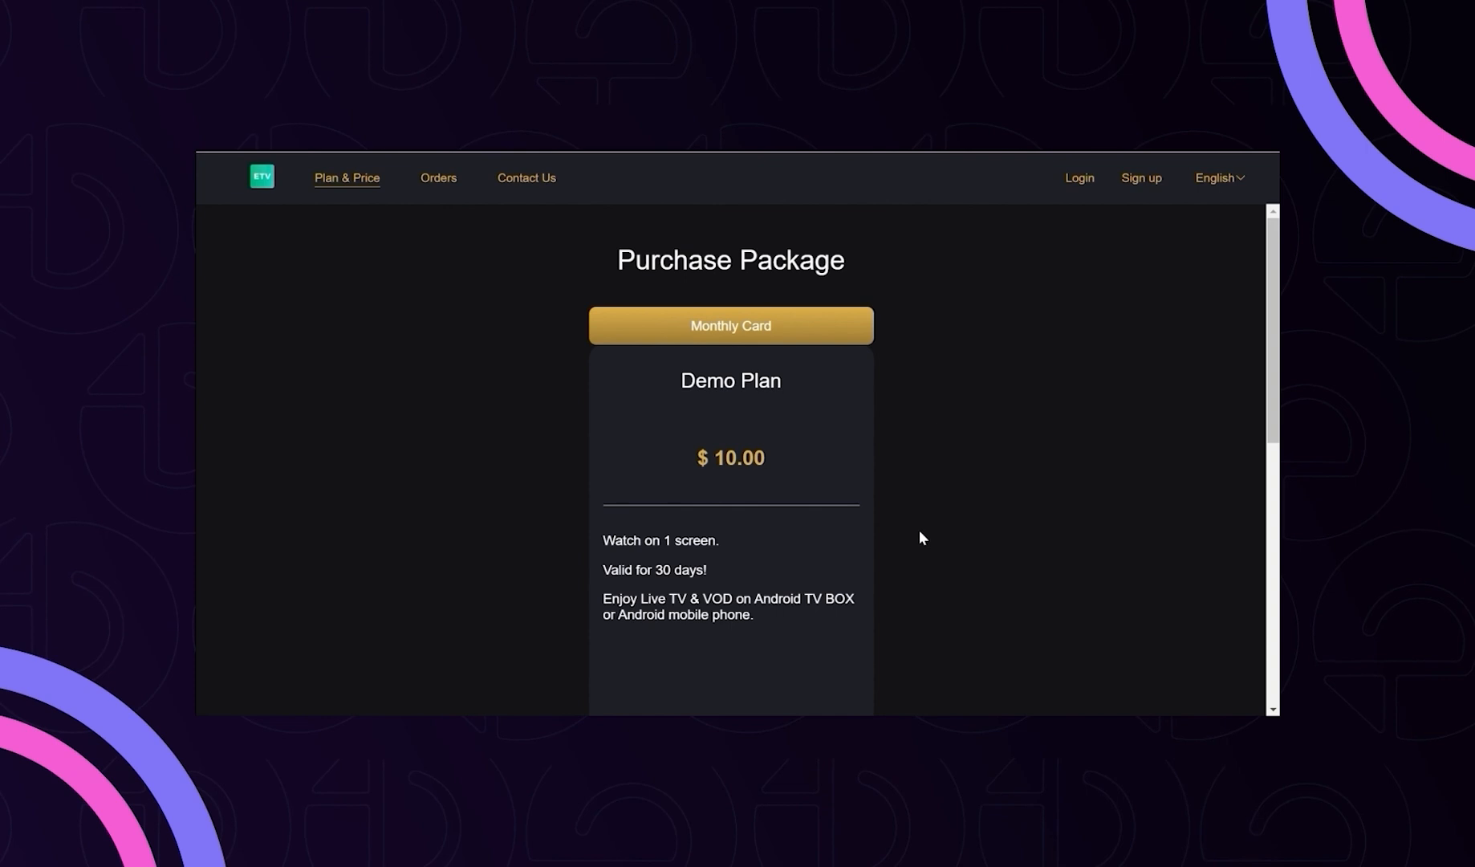
Scroll the Purchase Package page down to Compatible Devices and back to the top.
scroll(1035, 425, down, 6)
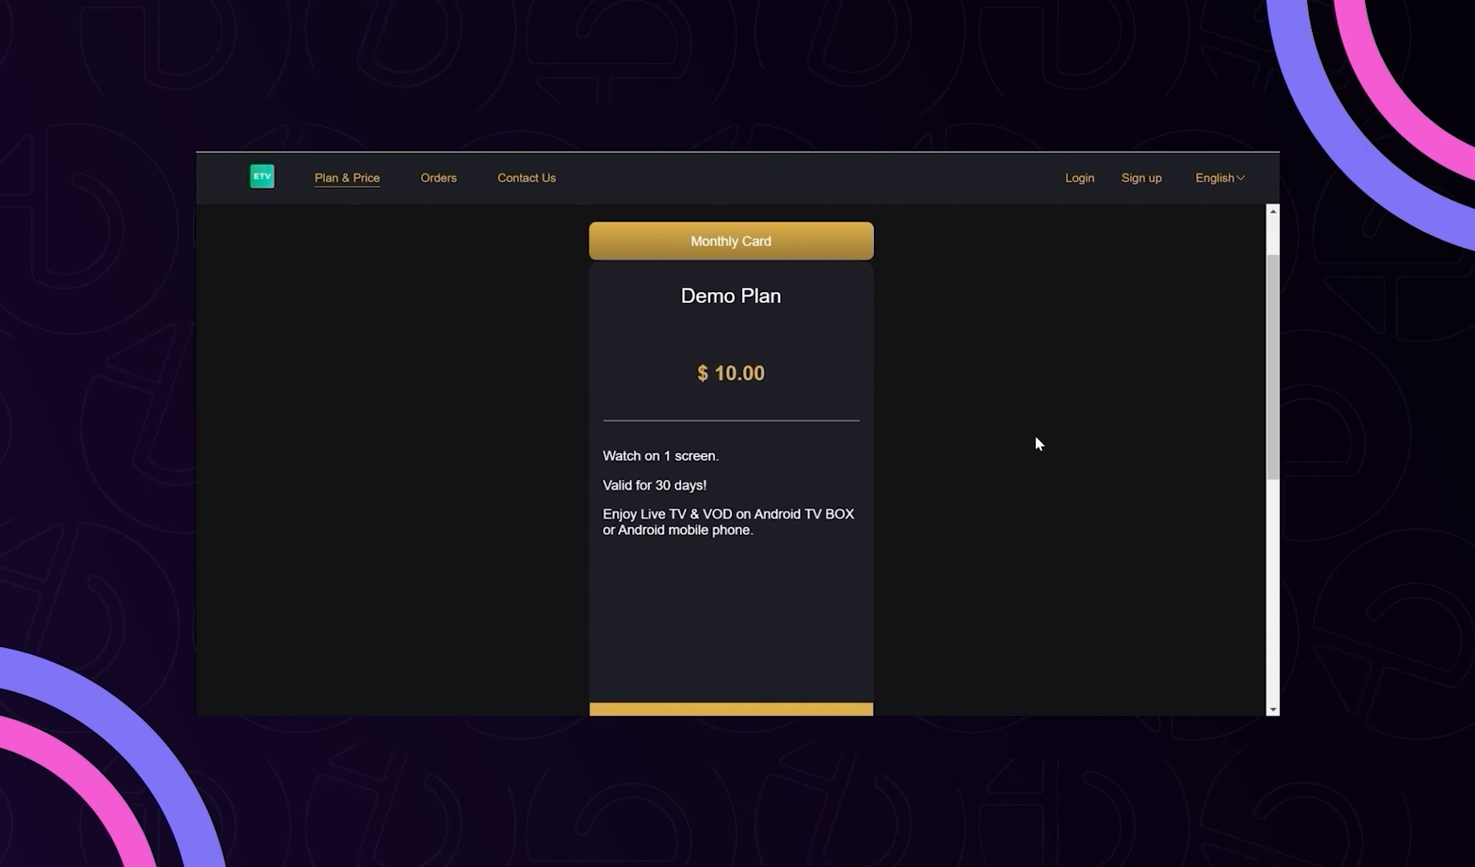
scroll(1035, 478, down, 1)
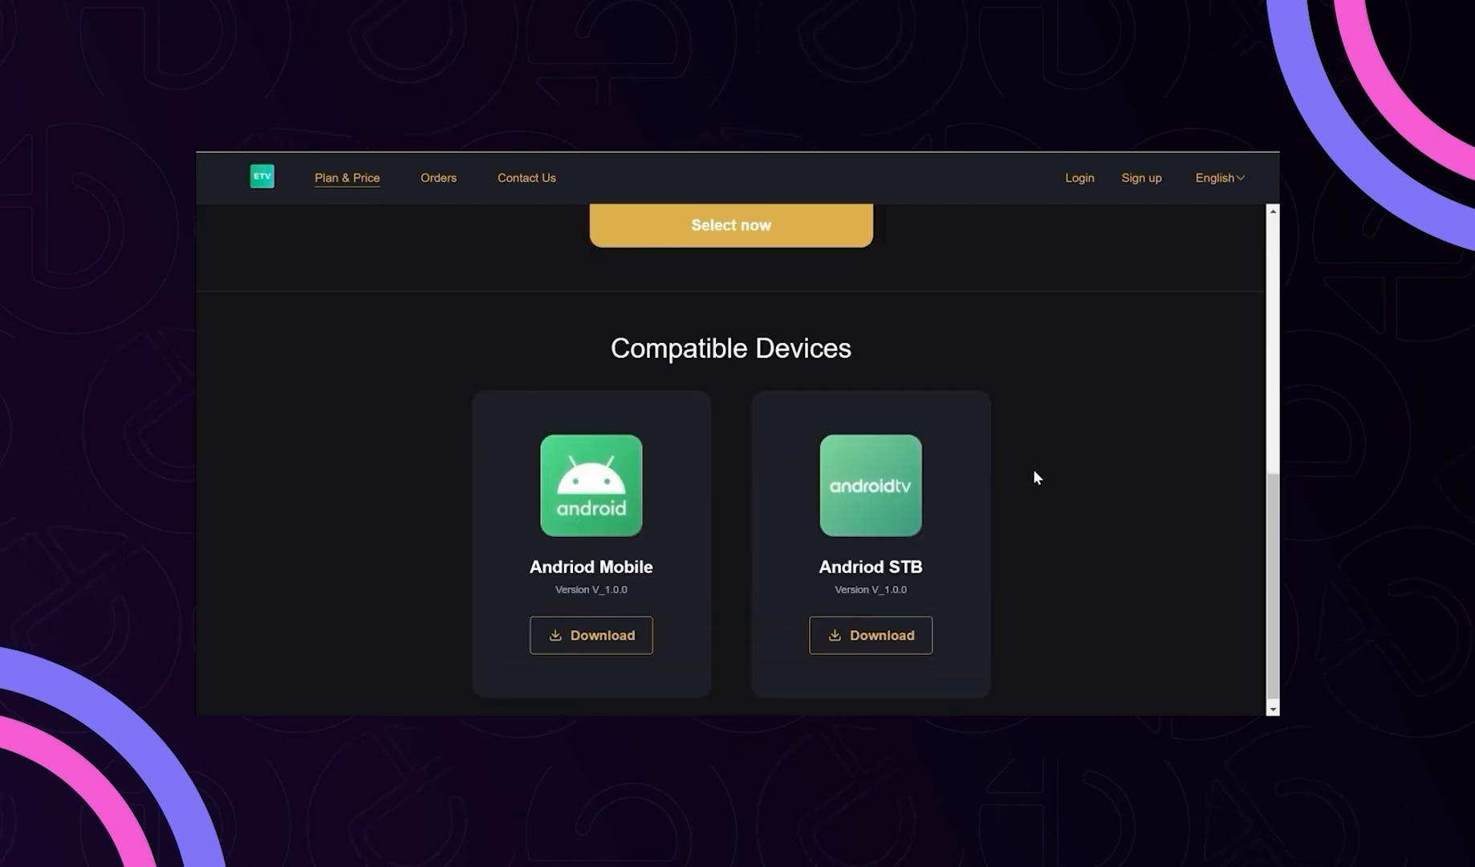
scroll(1036, 478, up, 5)
scroll(1033, 478, up, 2)
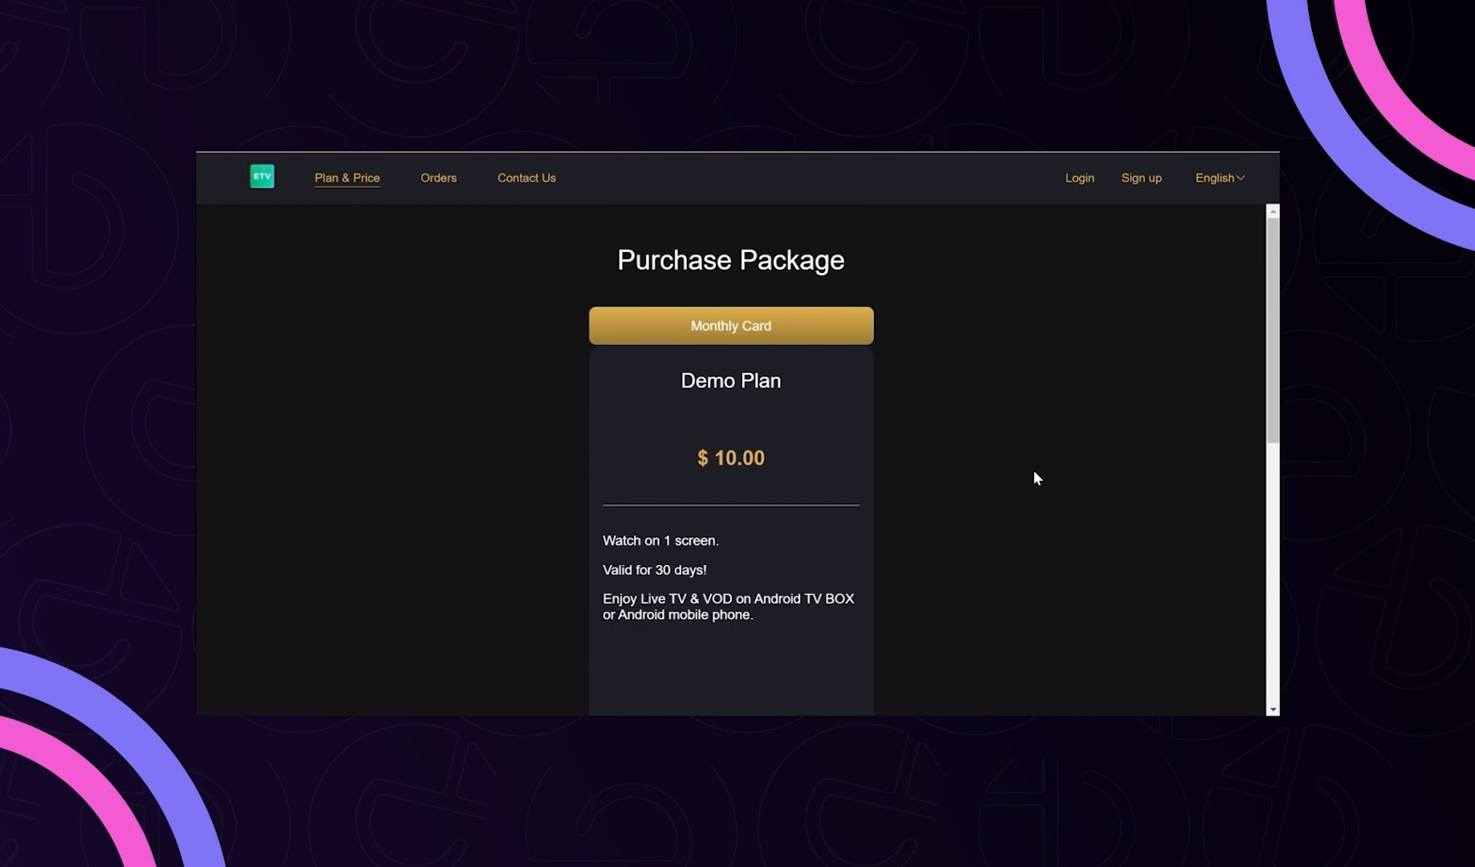